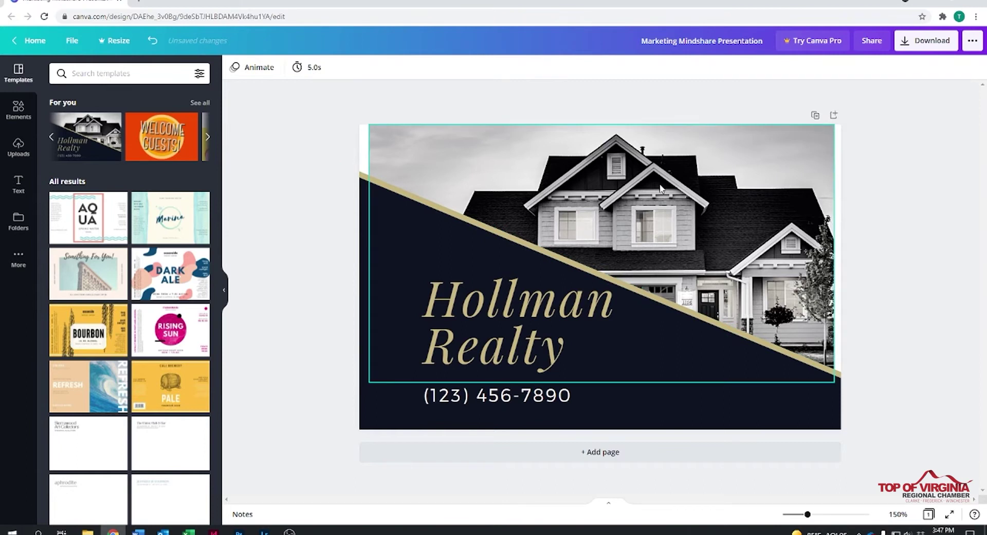
- Replace the Hollman Realty heading with "Connect" and the phone number beneath it with "REGIONALCHAMBER.BIZ"
double_click(496, 303)
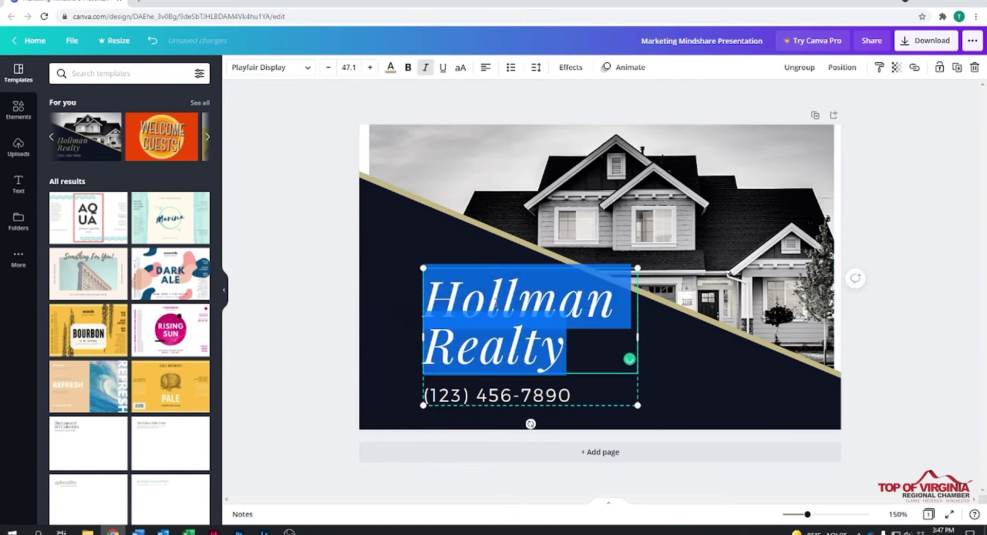
type("Connect")
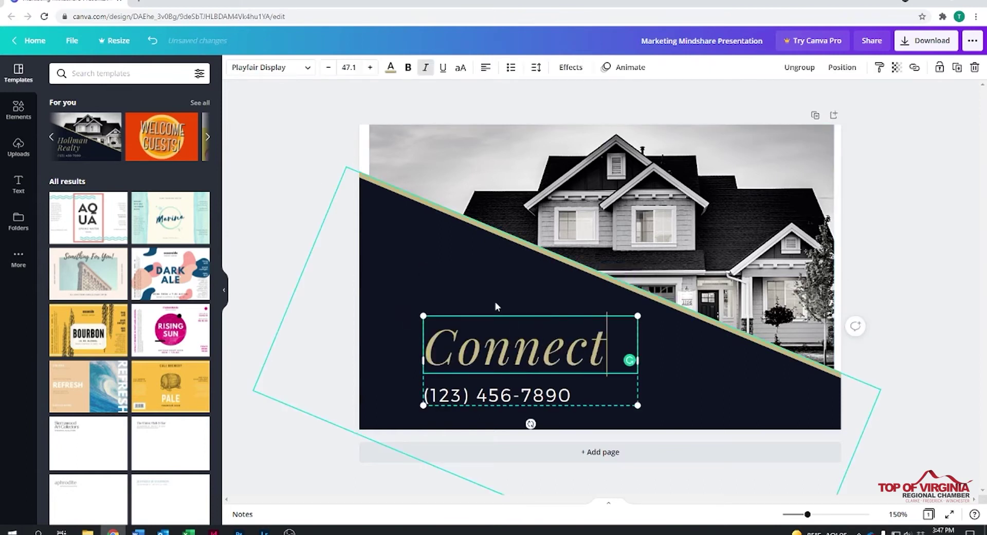
left_click(580, 400)
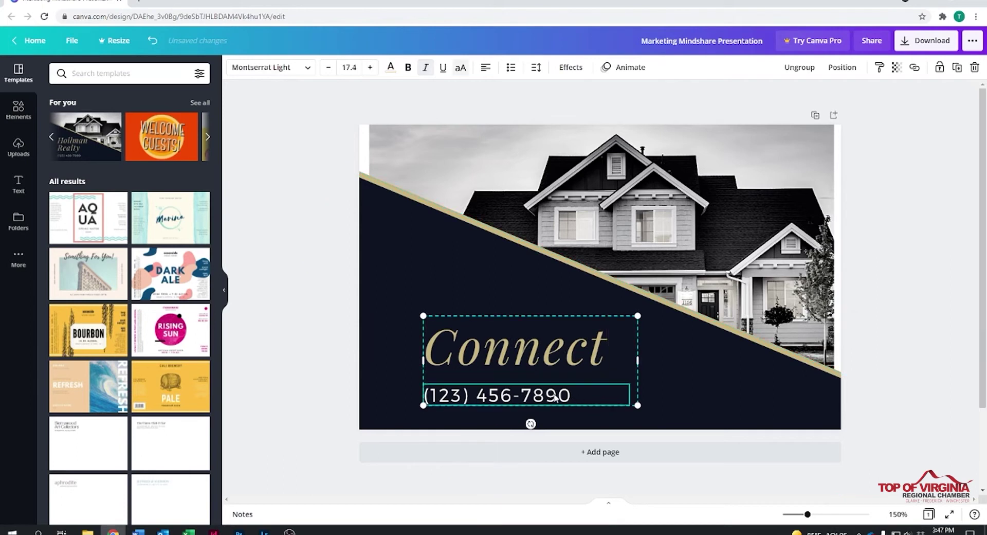
double_click(556, 395)
type("RE")
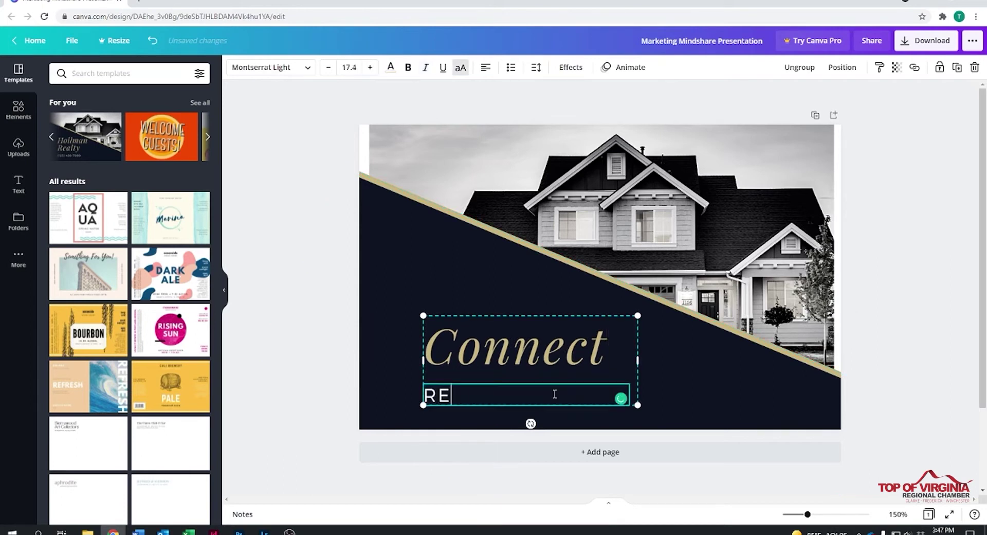
type("GIONALCHAMBER.BIZ")
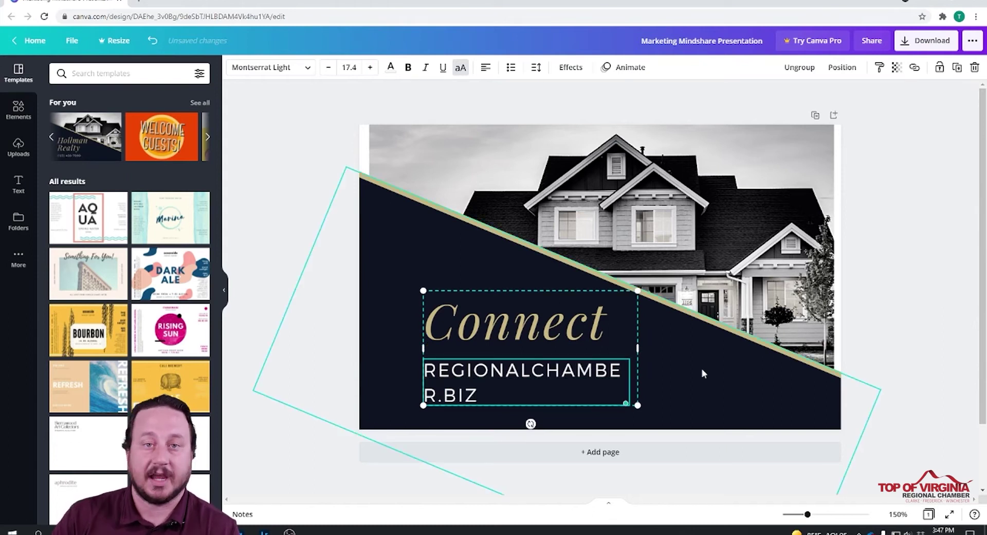
- Reduce the font size of the web address line to 12.4 so it fits on one line
left_click_drag(479, 395, 444, 394)
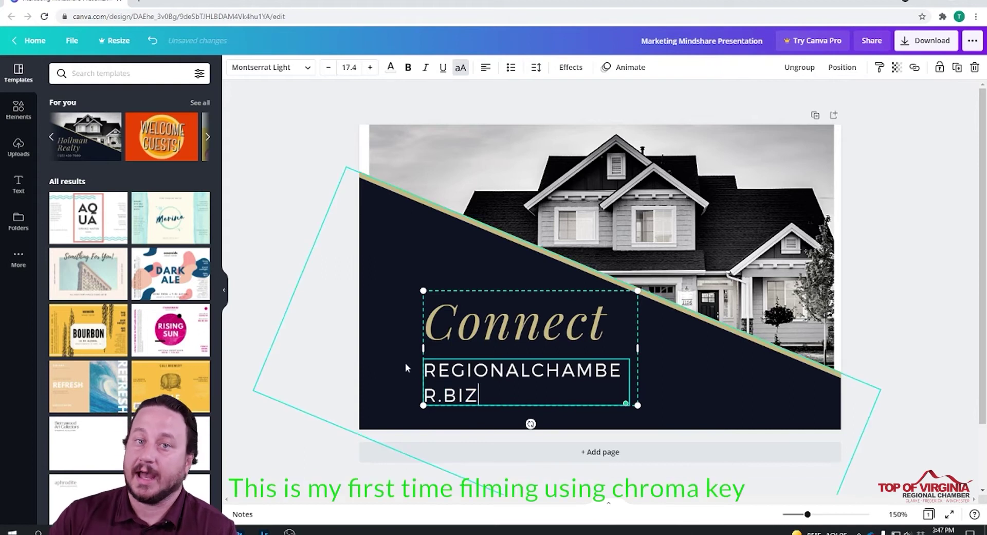
key("ctrl+a")
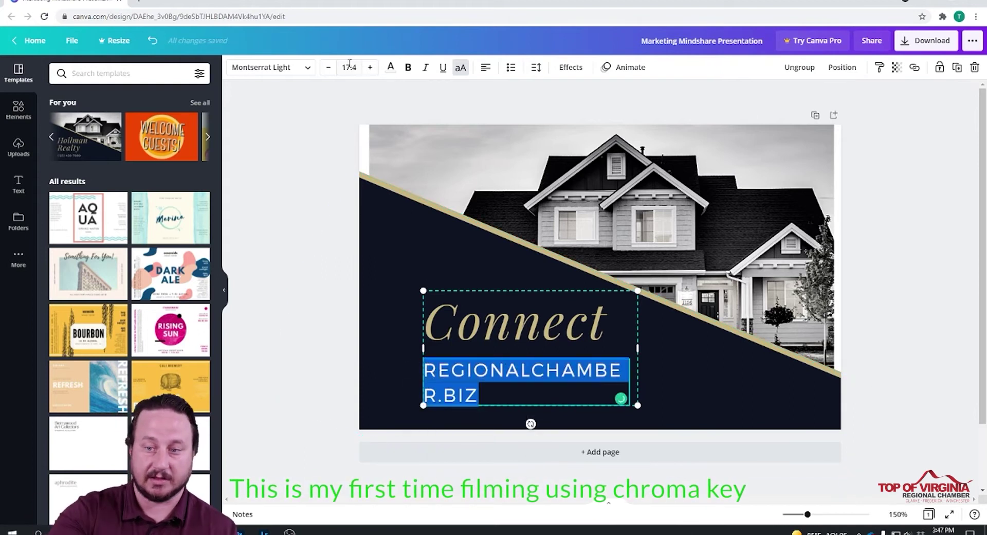
left_click(329, 67)
left_click(328, 67)
left_click(329, 67)
left_click(329, 67)
left_click(328, 68)
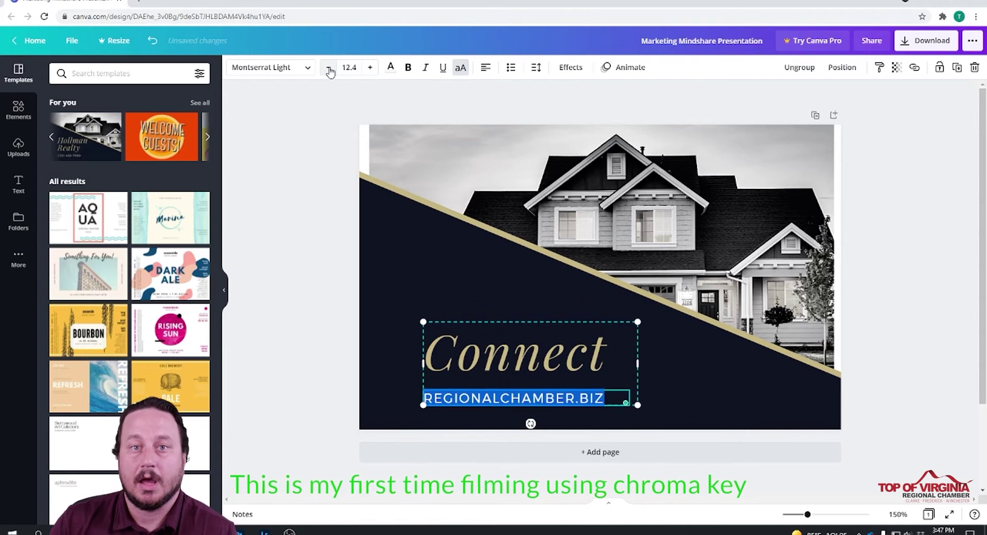
left_click(311, 270)
- Upload the photo of the seated, laughing audience from the device and replace the house picture with it
left_click(19, 148)
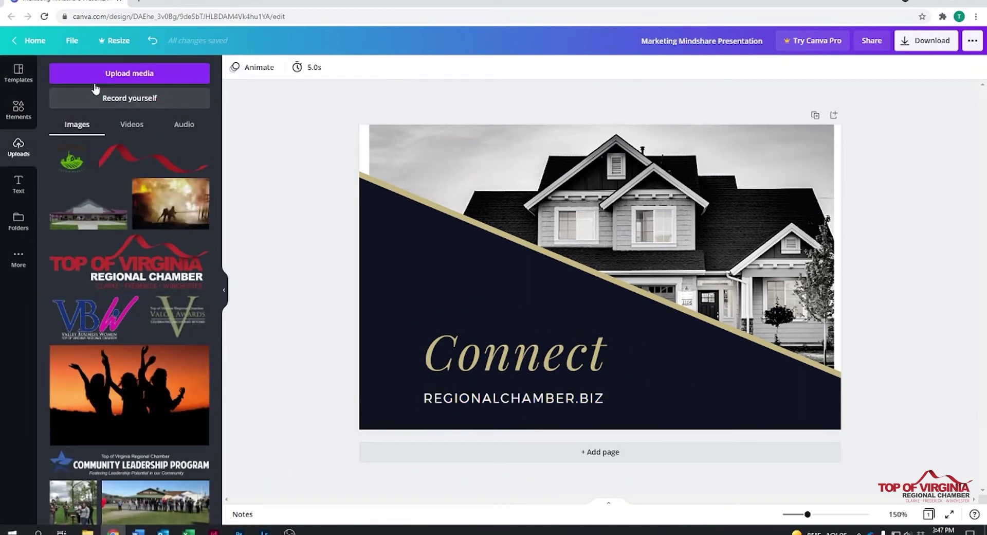
left_click(113, 76)
left_click(64, 133)
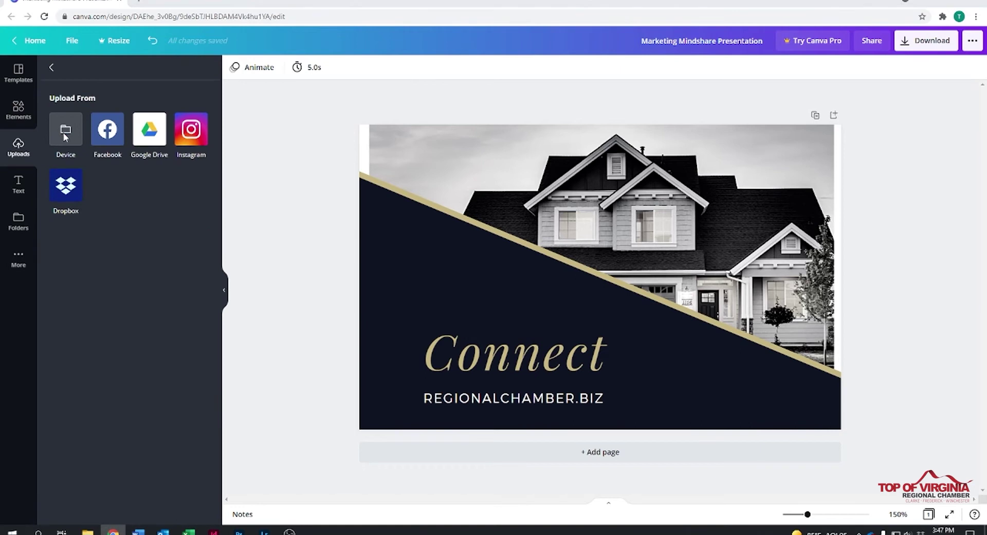
double_click(301, 82)
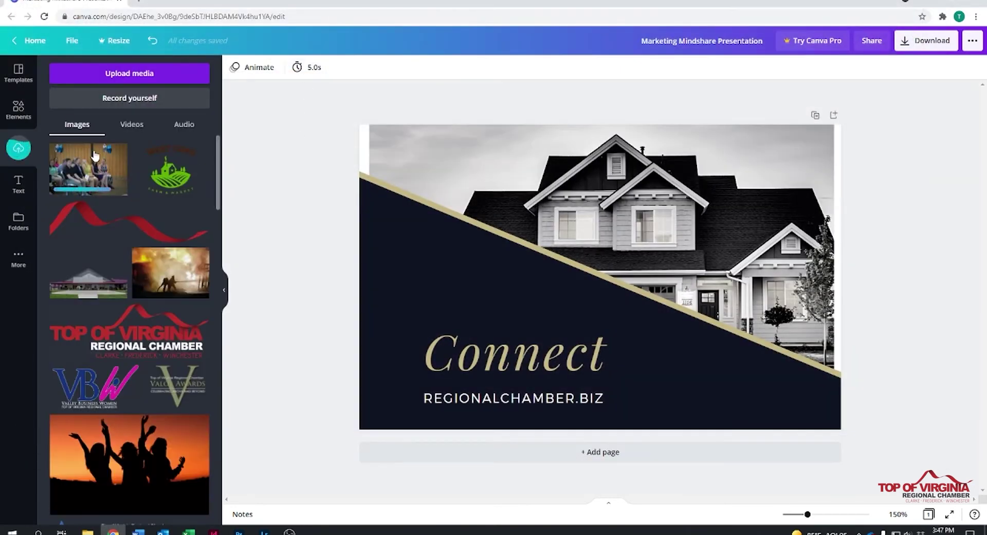
left_click_drag(95, 160, 464, 139)
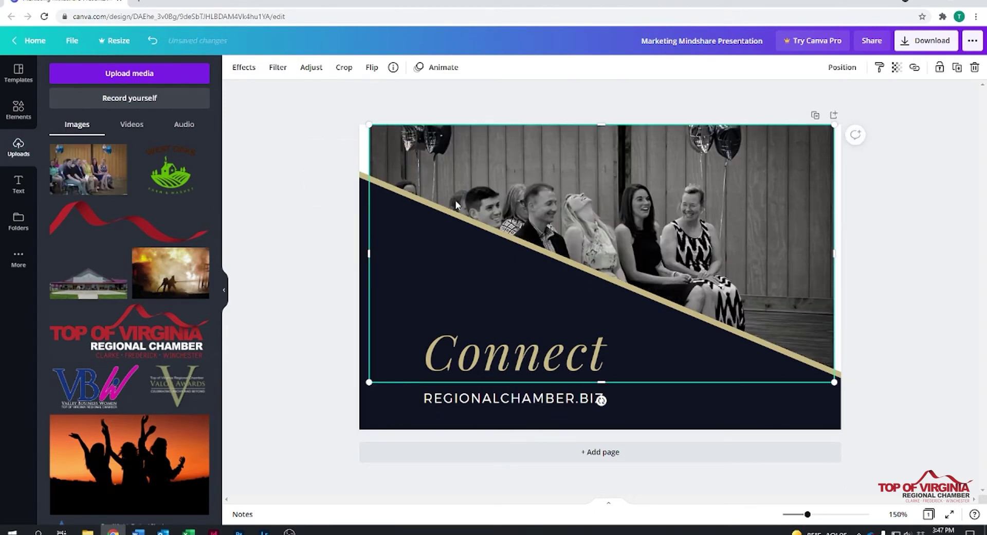
- Widen the audience photo past both page edges to about 754 by 334, and shift it slightly upward
left_click_drag(365, 253, 340, 253)
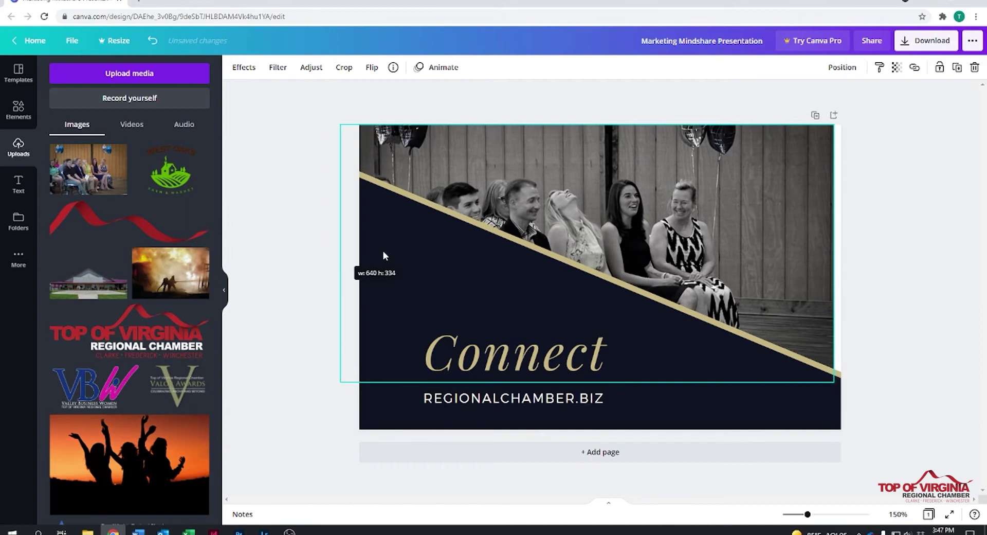
left_click_drag(836, 256, 919, 251)
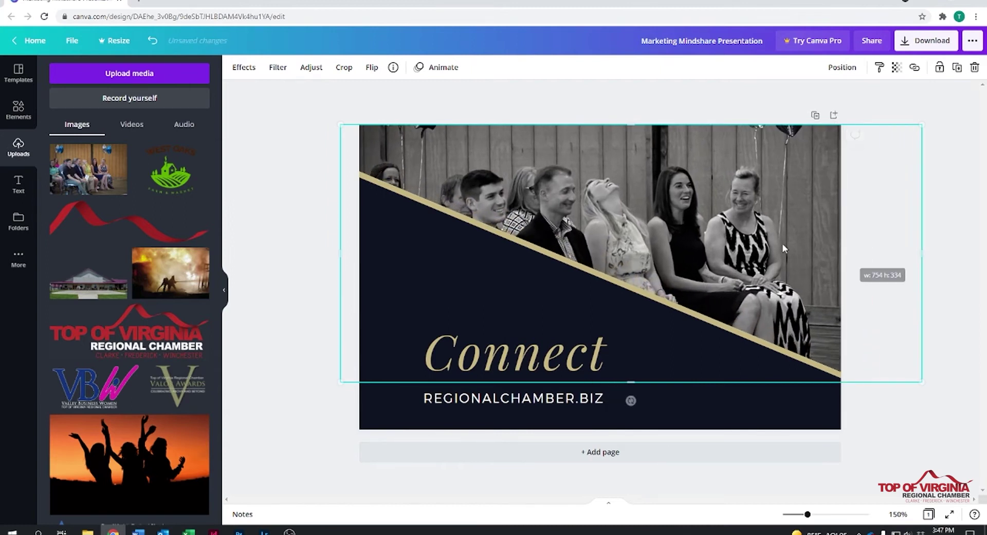
left_click_drag(721, 229, 714, 208)
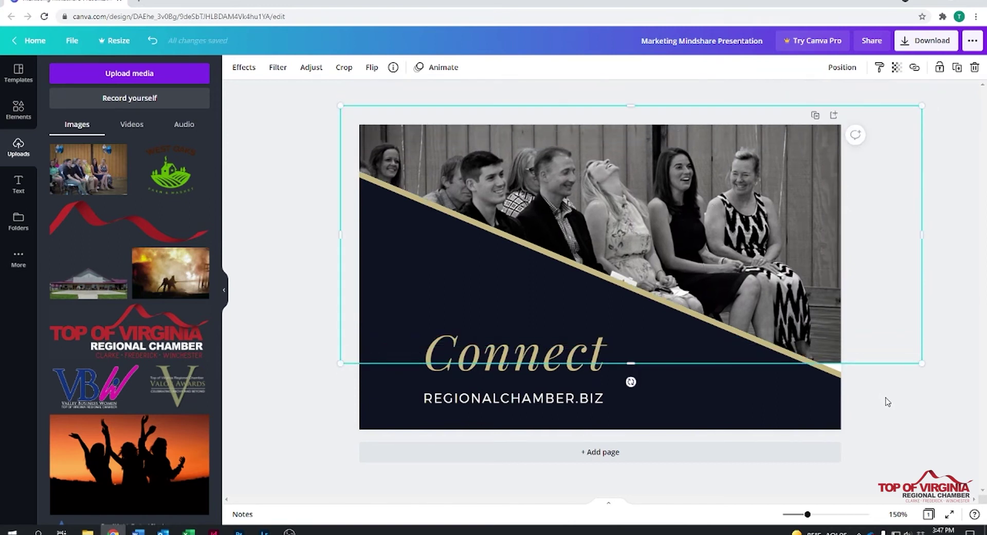
- Add a blank second page to the design
left_click(896, 413)
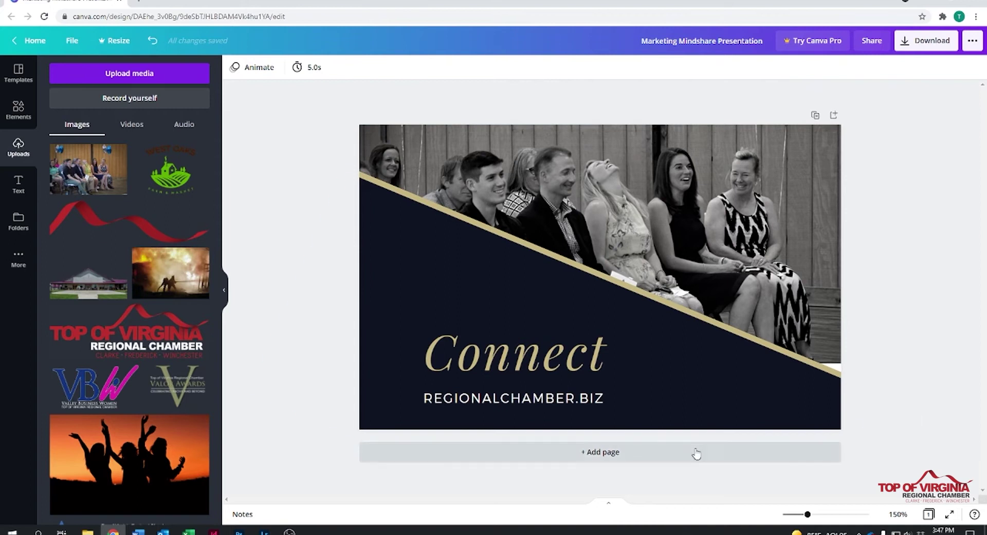
left_click(665, 456)
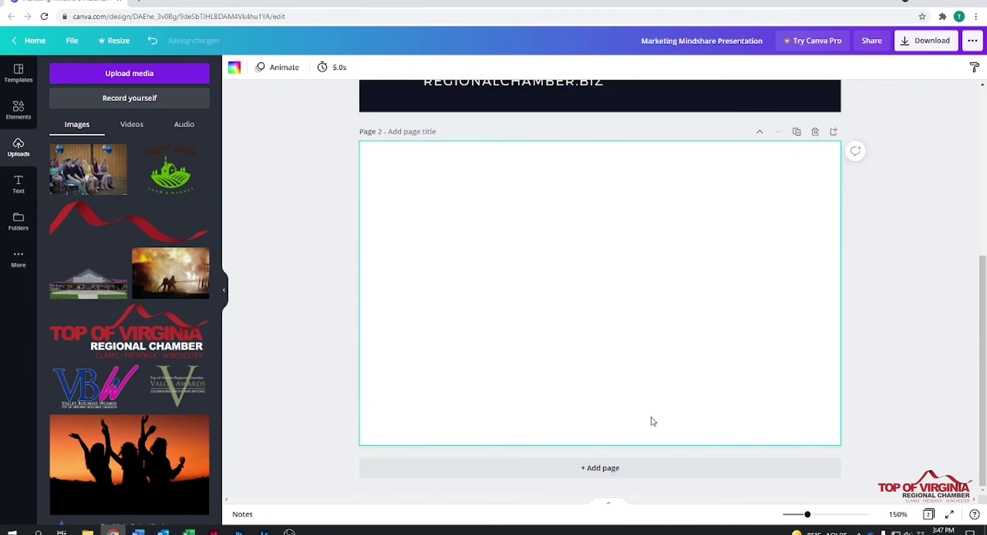
- Recolor the first page's diagonal stripe and the Connect heading with the red brand color
scroll(652, 421, "up", 5)
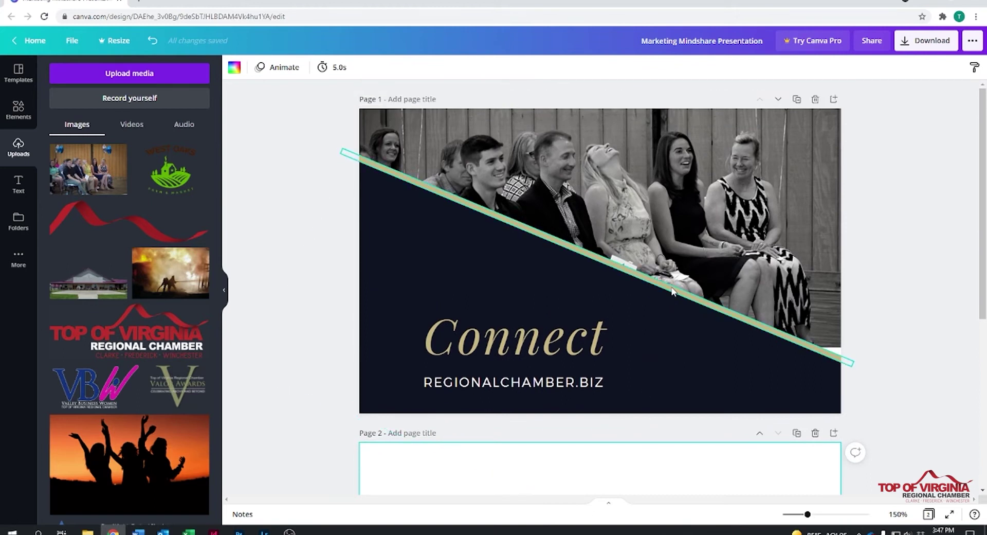
left_click(669, 292)
left_click(234, 67)
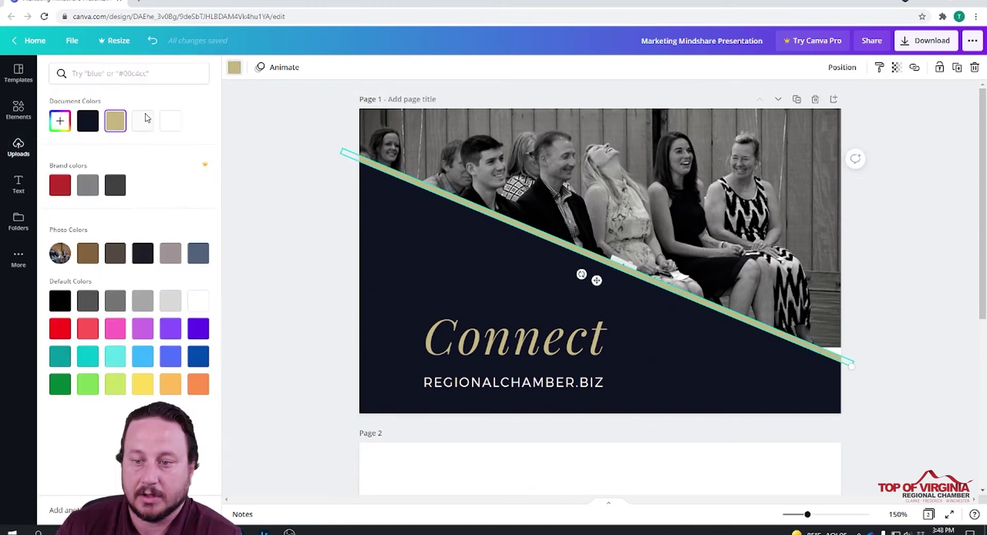
left_click(59, 185)
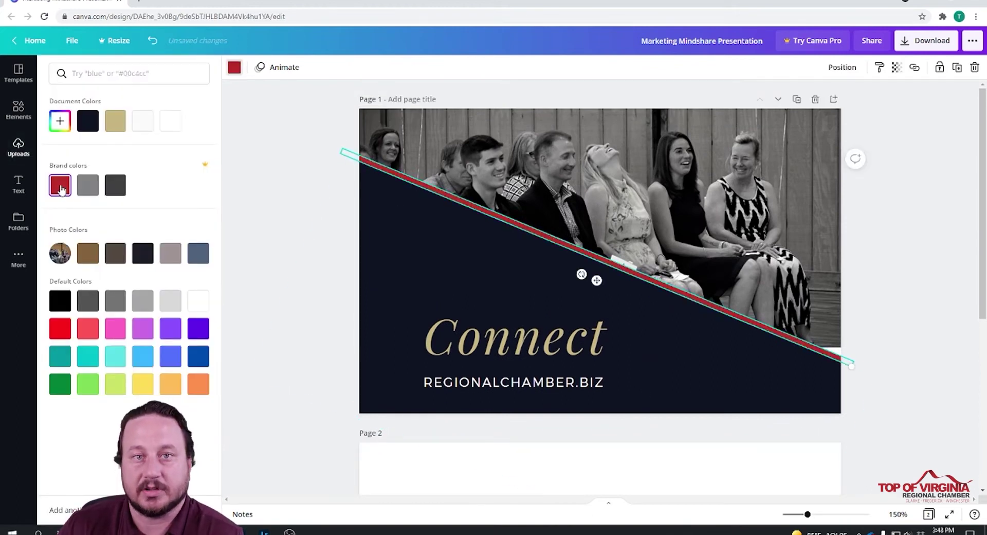
left_click(432, 337)
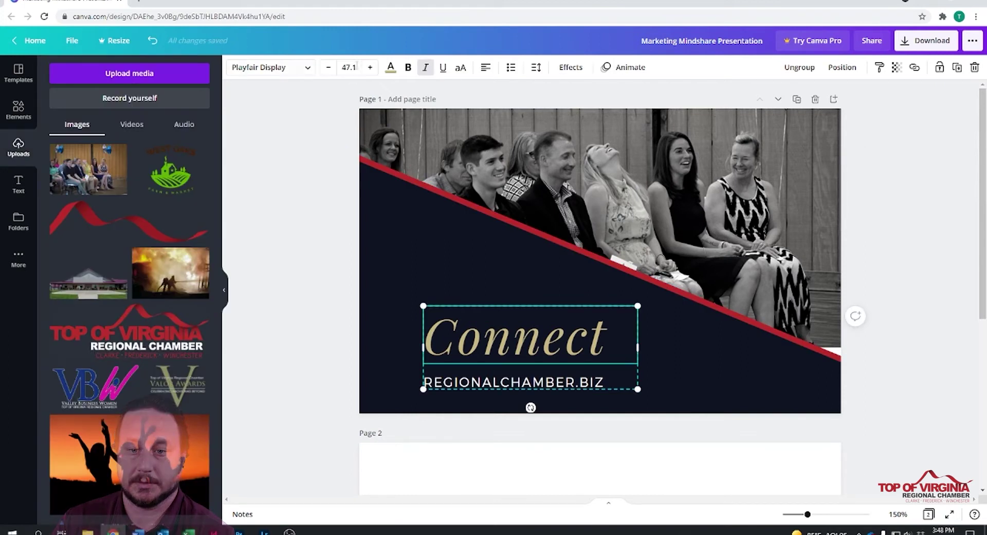
left_click(391, 67)
left_click(61, 185)
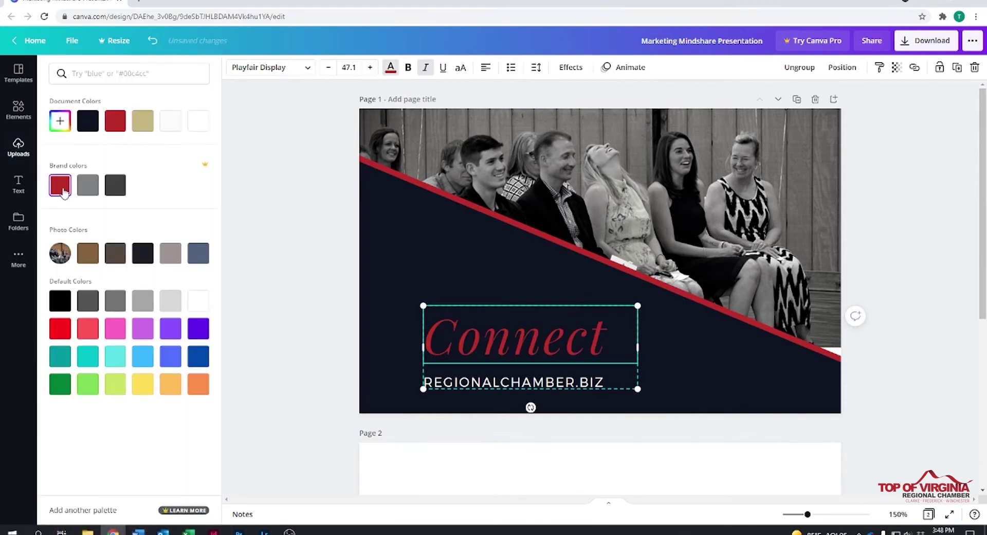
left_click(252, 232)
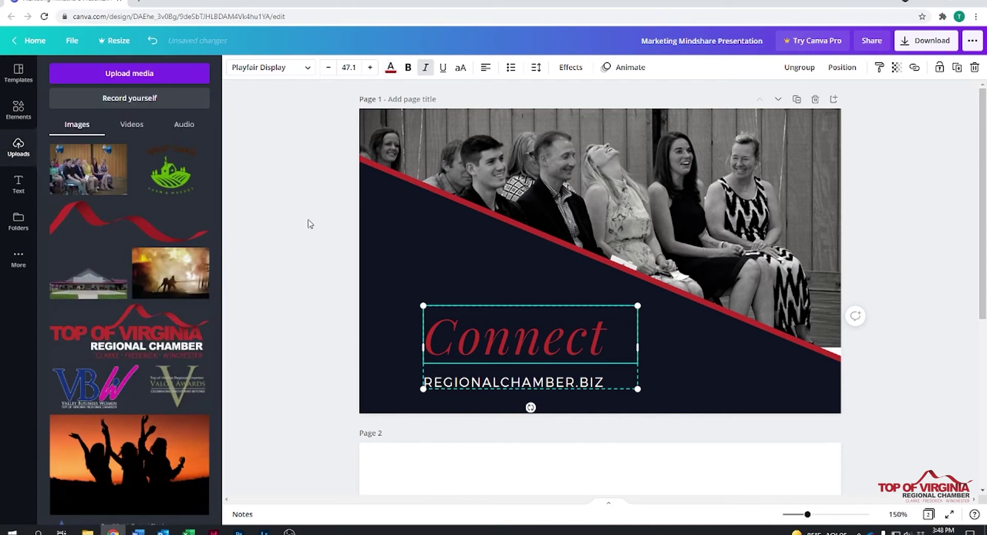
- Compare the Epic, Solar, Street and Greyscale filters on the audience photo and keep Street applied
left_click(532, 152)
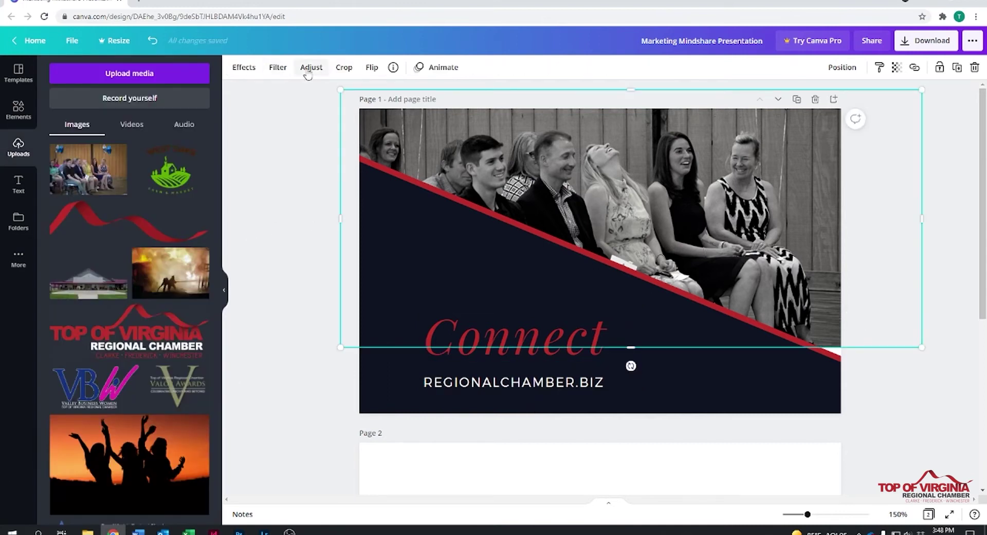
left_click(277, 67)
left_click(103, 105)
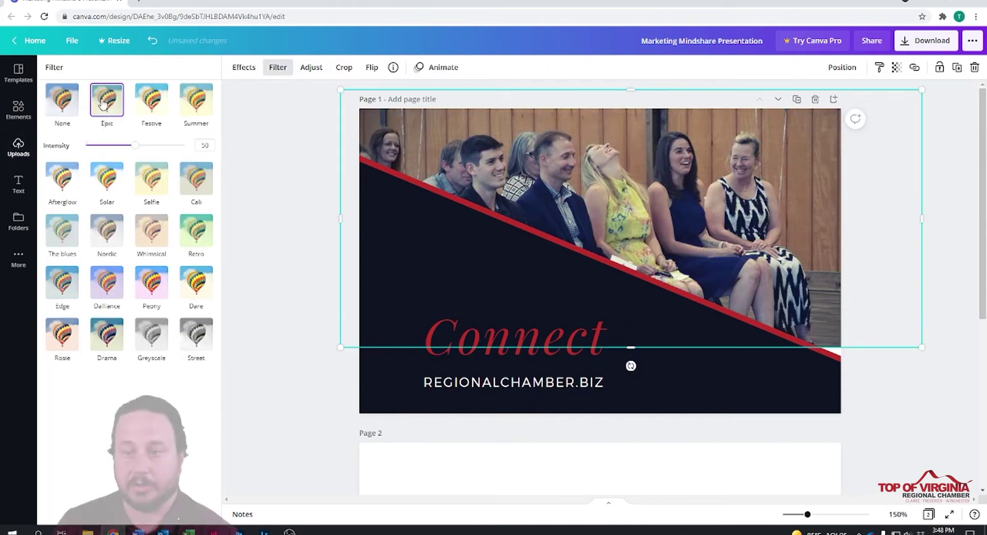
left_click(105, 185)
left_click(200, 334)
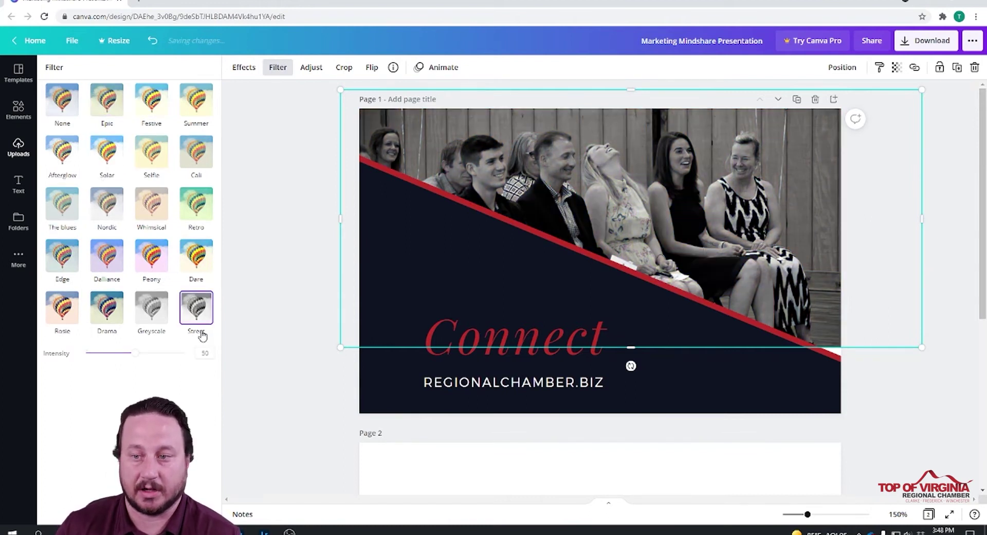
left_click(150, 309)
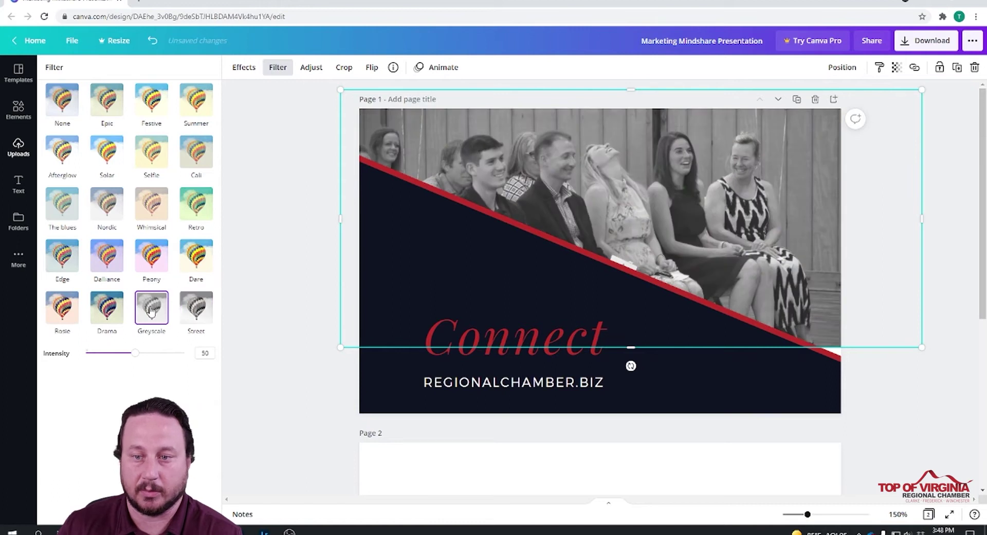
left_click(196, 307)
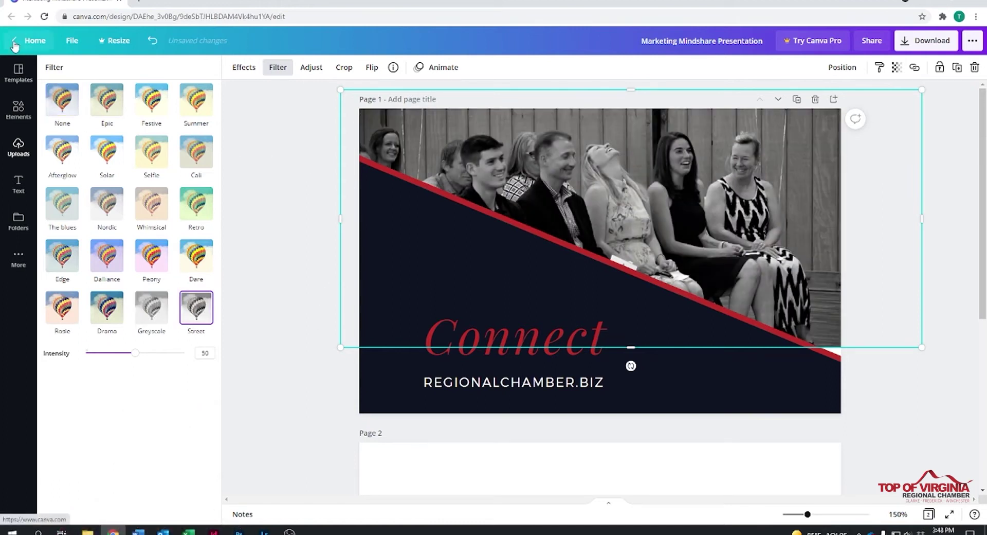
left_click(278, 70)
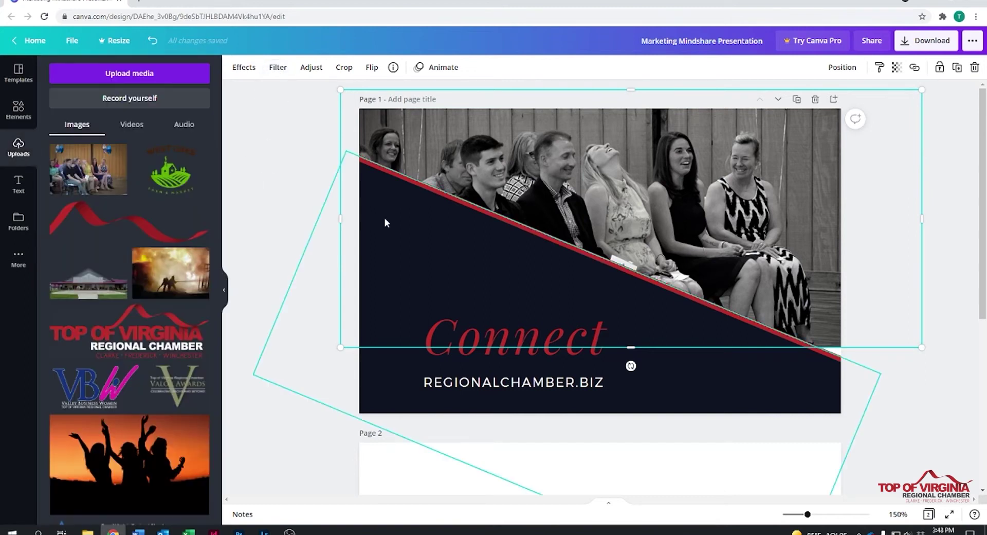
left_click(823, 425)
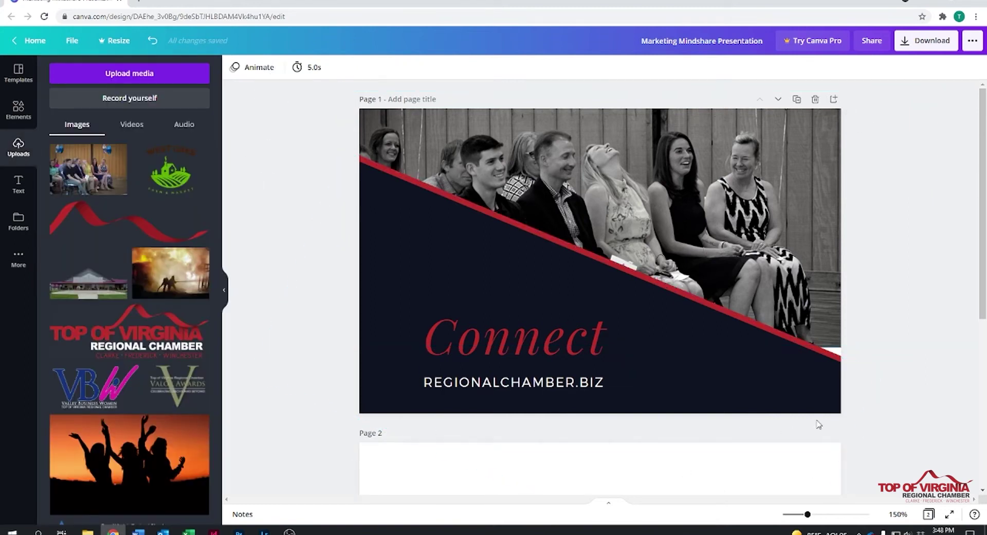
- Select the blank second page and upload the green leaf photo from the device
scroll(819, 425, "down", 4)
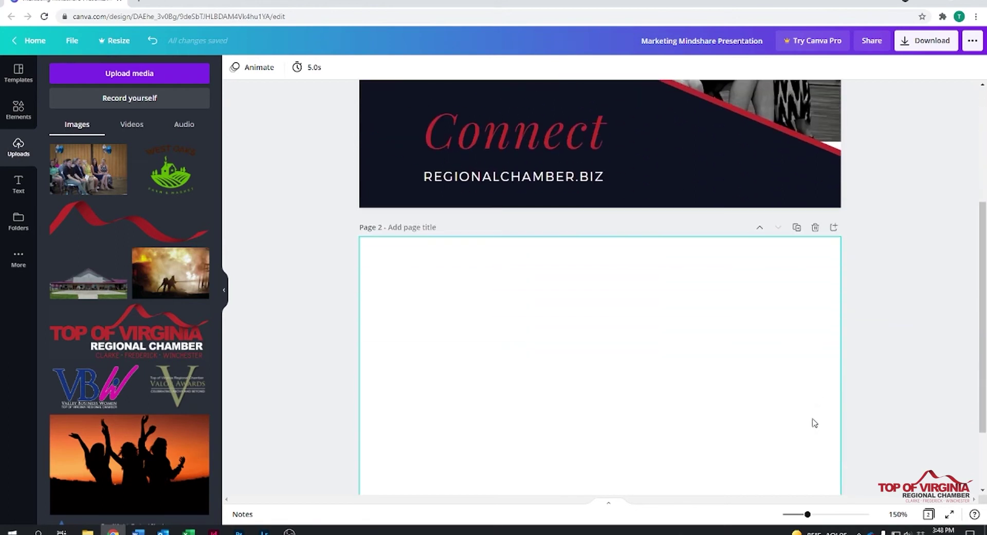
left_click(650, 331)
scroll(651, 331, "down", 1)
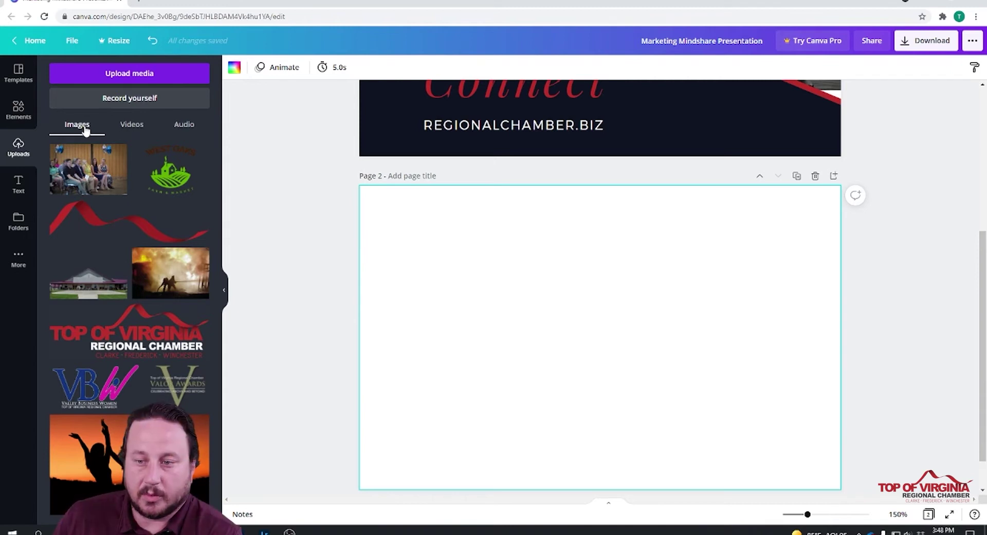
left_click(116, 71)
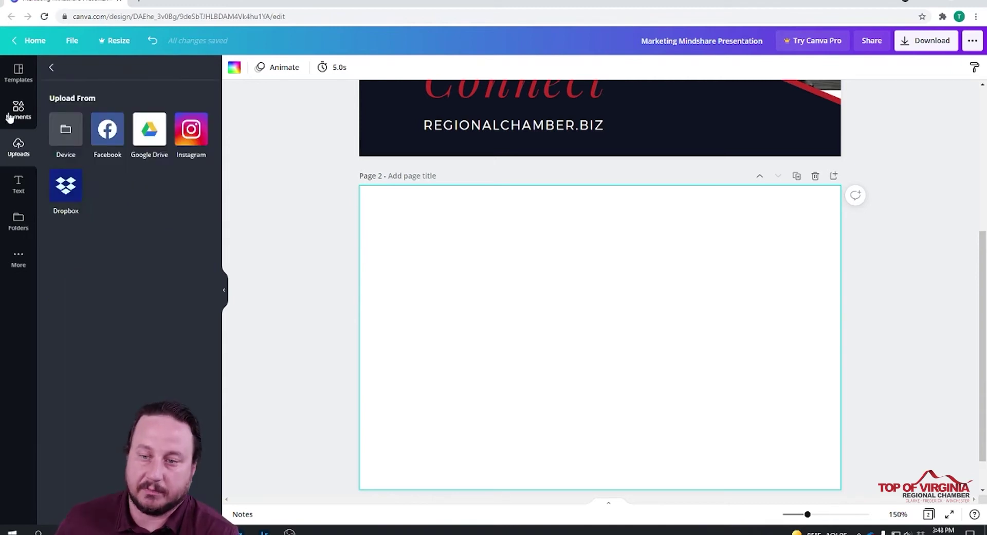
left_click(67, 121)
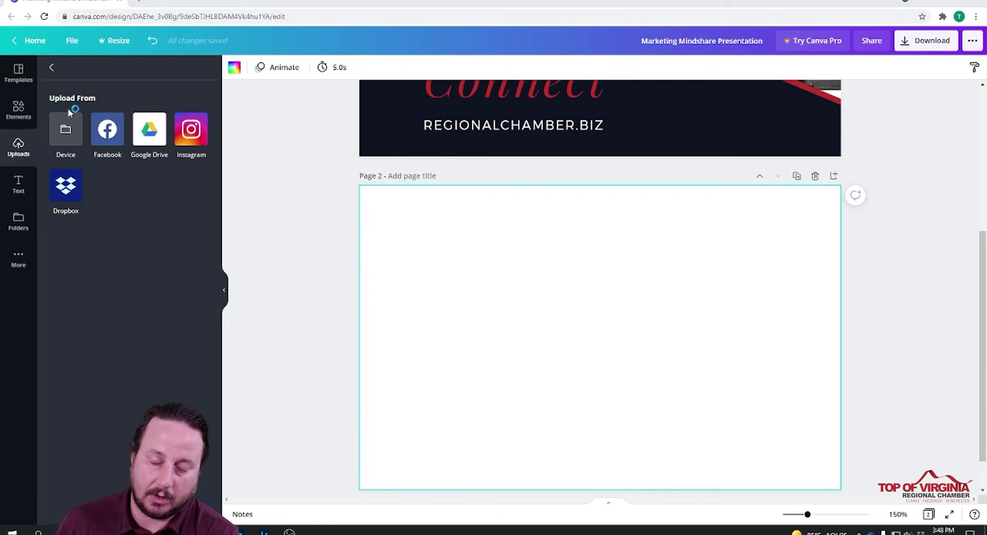
scroll(45, 93, "up", 3)
left_click(49, 93)
double_click(112, 85)
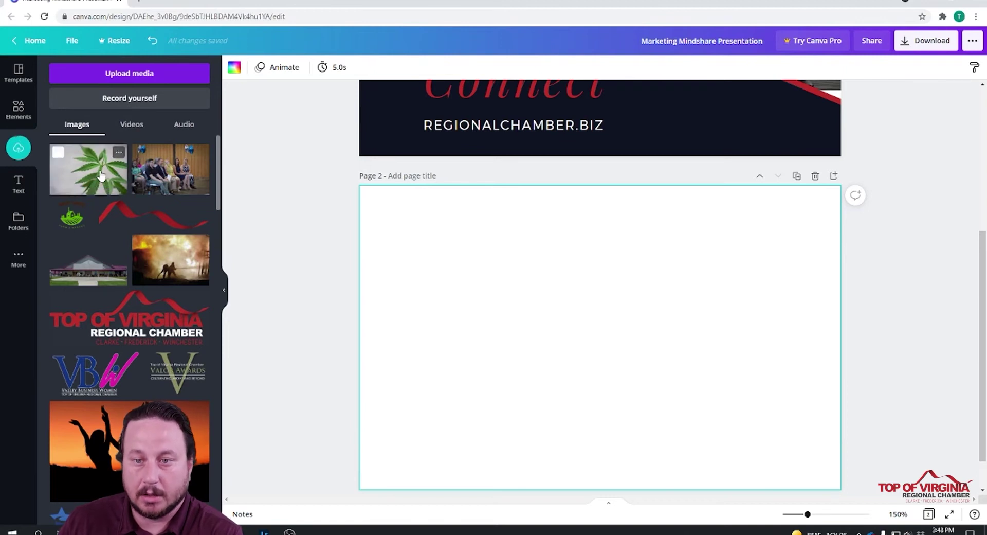
- Place the uploaded green leaf photo on the blank second page and enlarge it to cover the whole page
left_click(101, 176)
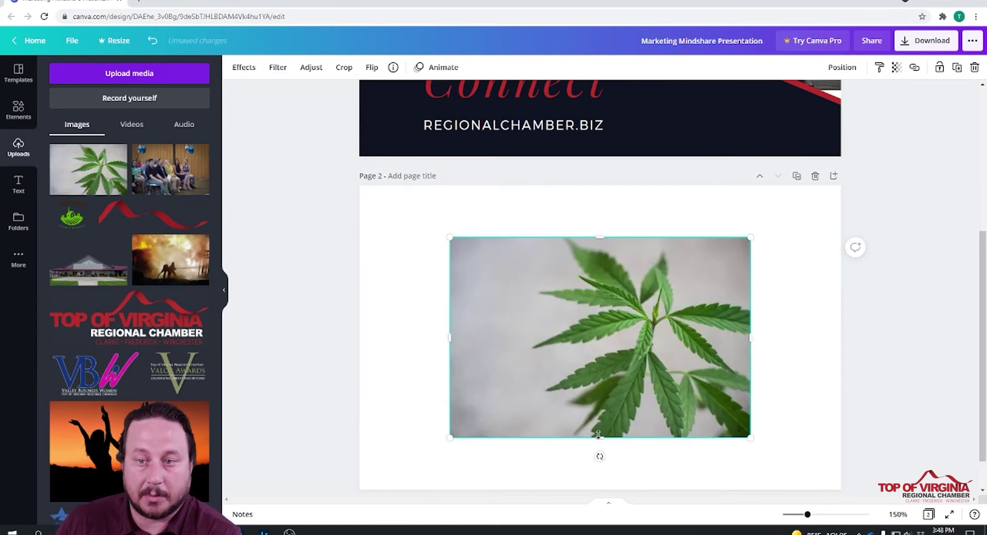
left_click_drag(599, 436, 607, 491)
key("ctrl+z")
left_click_drag(751, 438, 847, 485)
left_click_drag(451, 238, 358, 174)
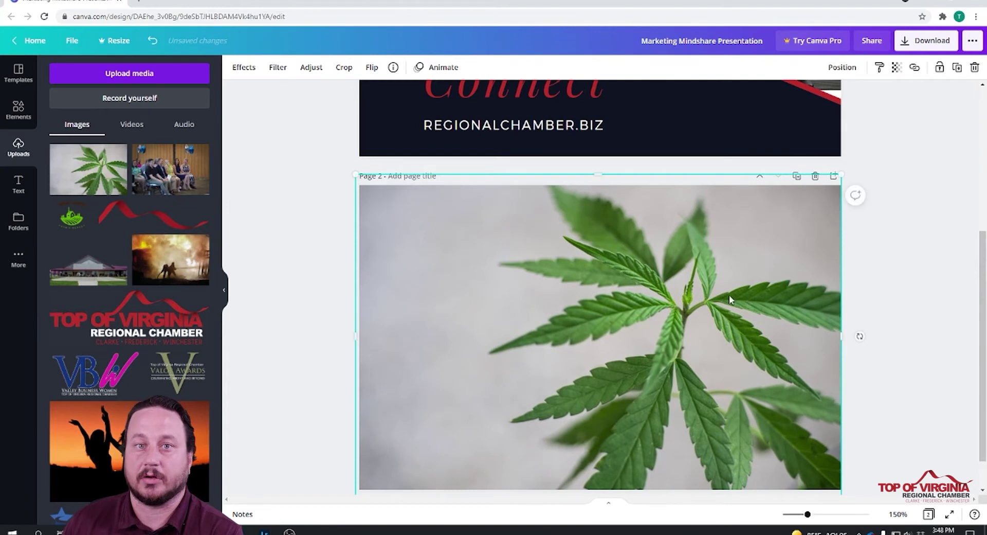
left_click(922, 338)
- Add the recently used Graphic Design text combination to the second page, scale it down and move it to the page's lower left
left_click(20, 184)
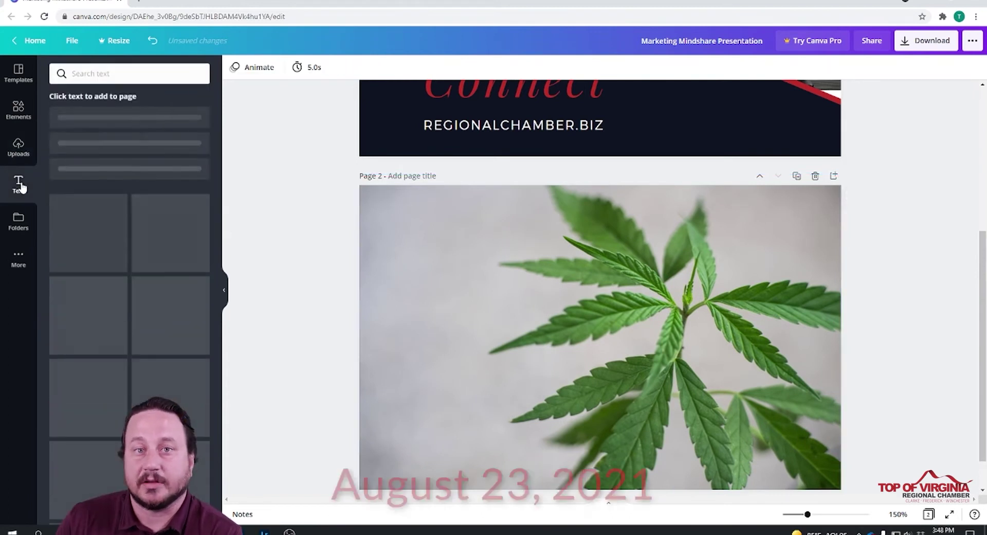
scroll(276, 293, "down", 1)
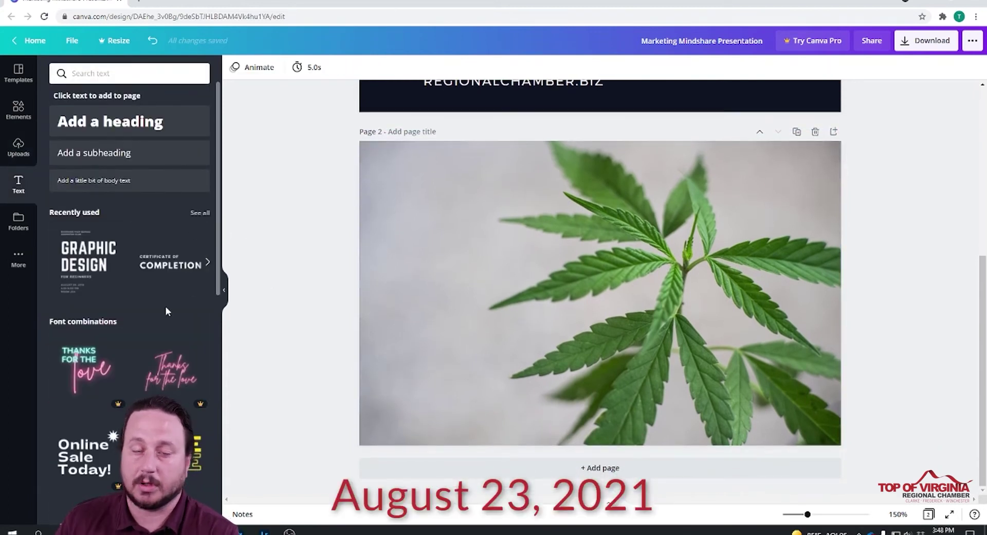
scroll(166, 308, "down", 3)
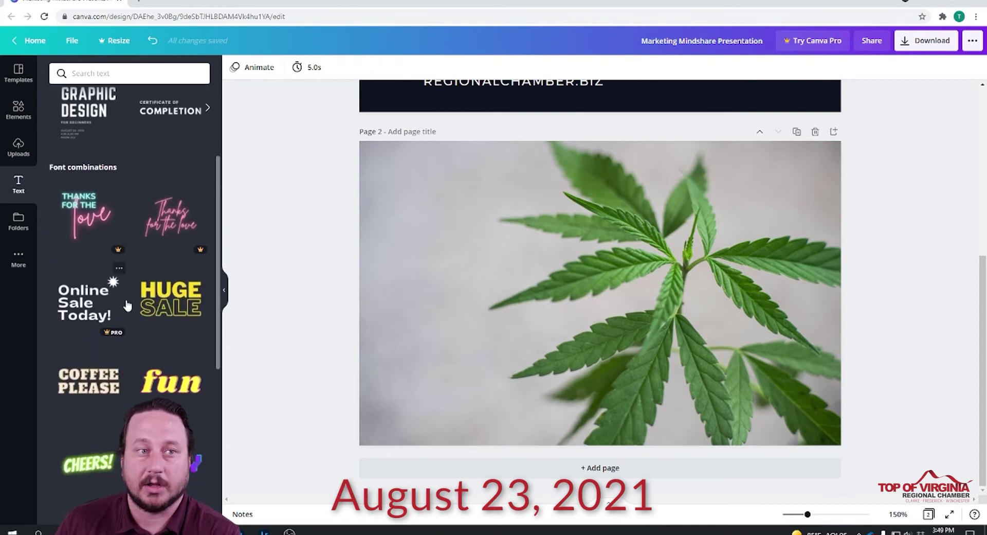
scroll(128, 306, "up", 2)
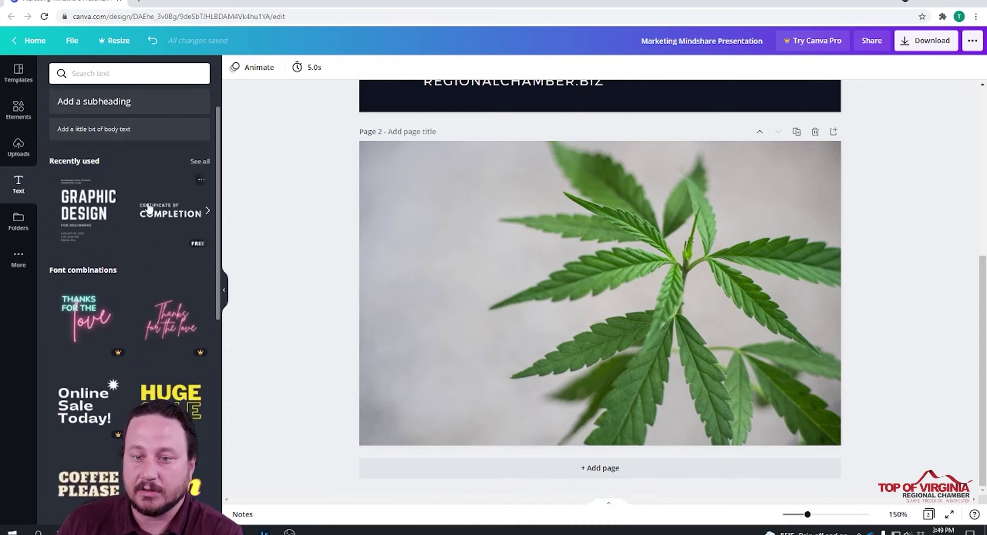
left_click(94, 205)
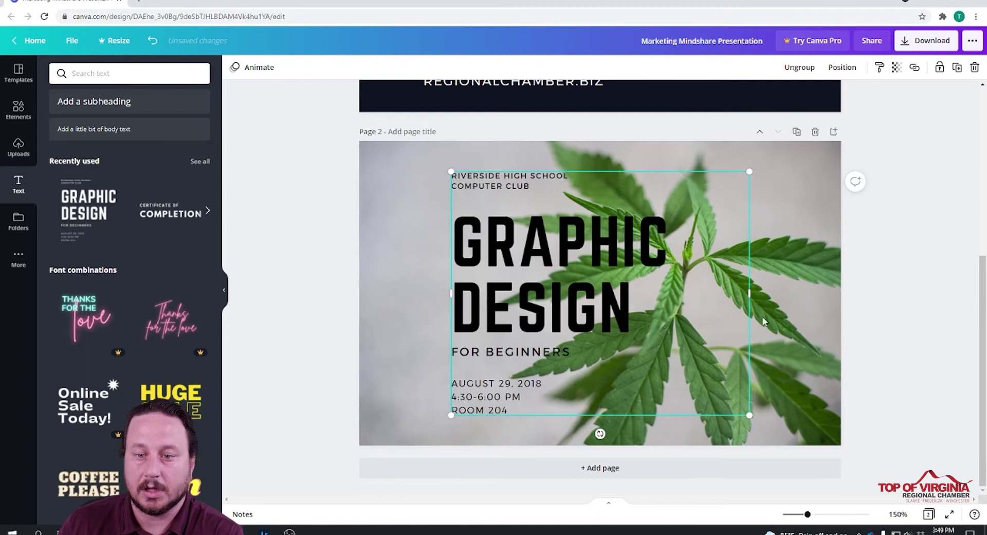
left_click_drag(749, 170, 684, 226)
left_click_drag(570, 281, 487, 297)
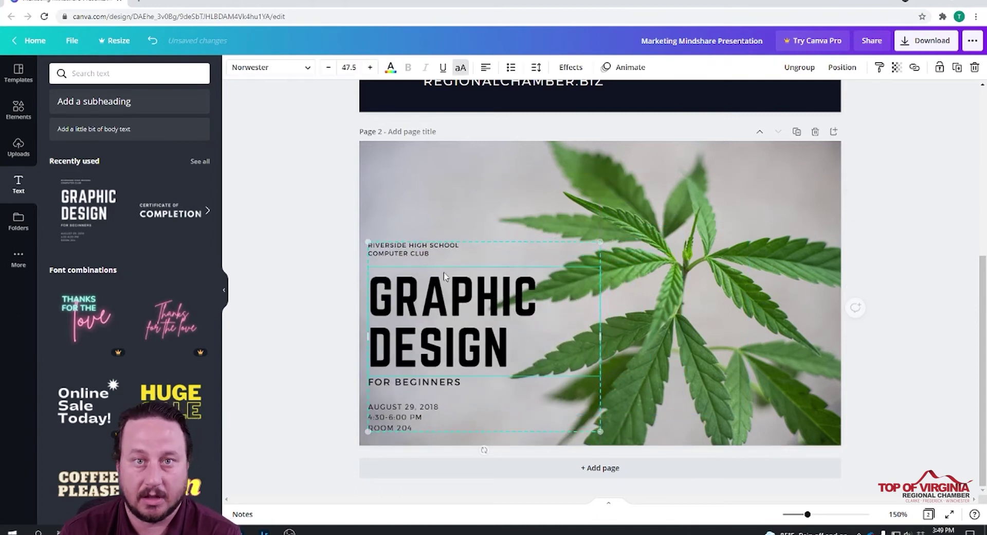
- Replace the large Graphic Design heading on the second page with ADVOCATE
double_click(437, 292)
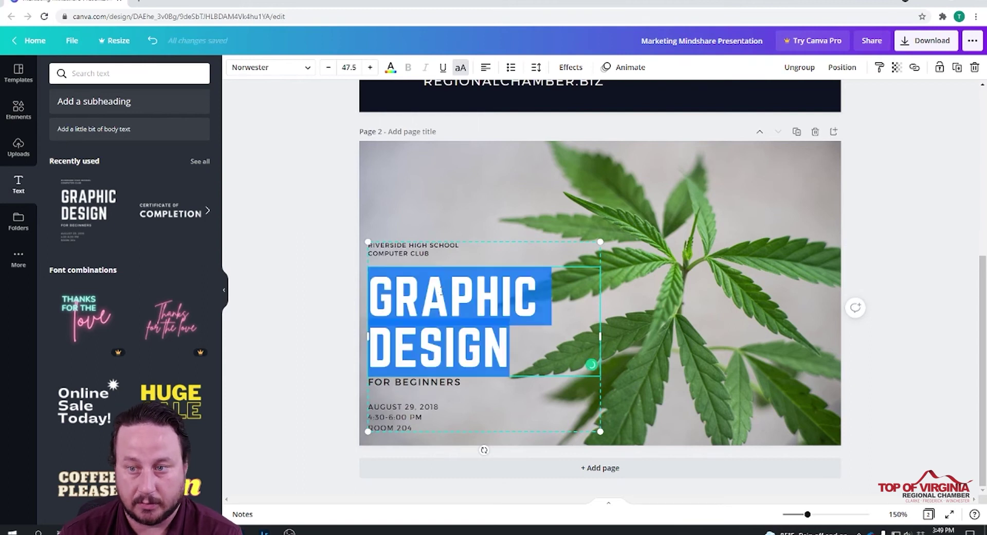
type("AD")
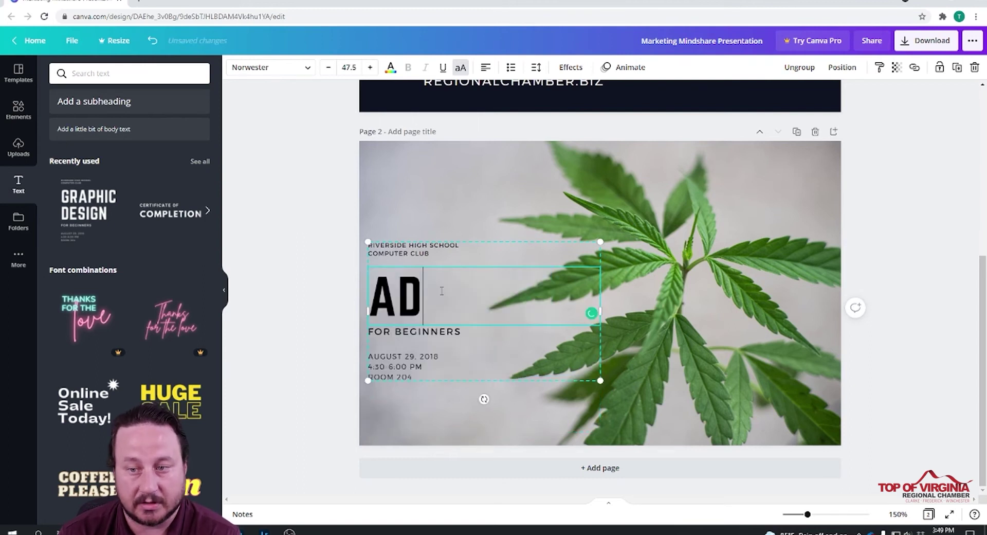
type("VOCATE")
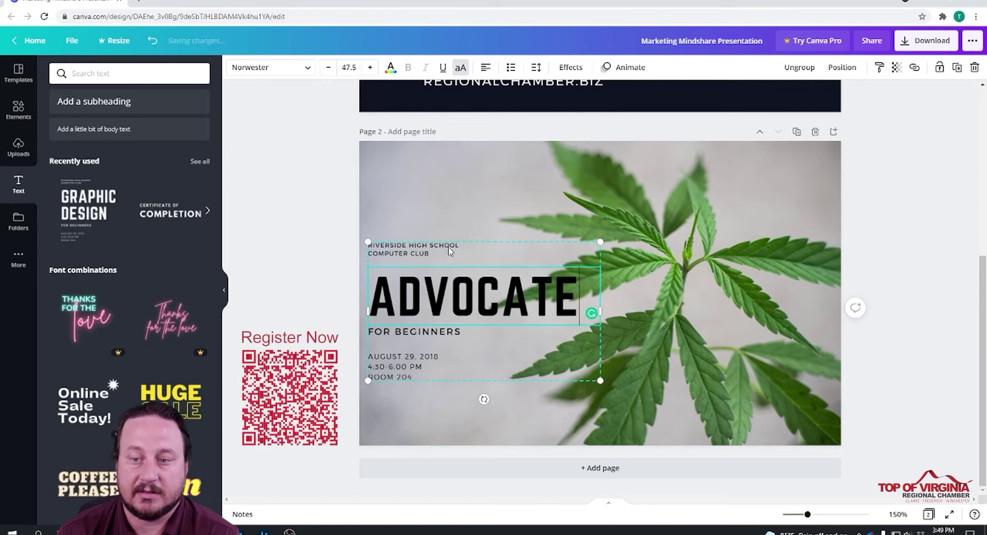
- Replace the small text above the heading with TOP OF VIRGINIA REGIONAL CHAMBER and PUBLIC POLICY SERIES on two lines
double_click(433, 253)
type("TOP OF VIRGINIA REGIONAL CHAMBER")
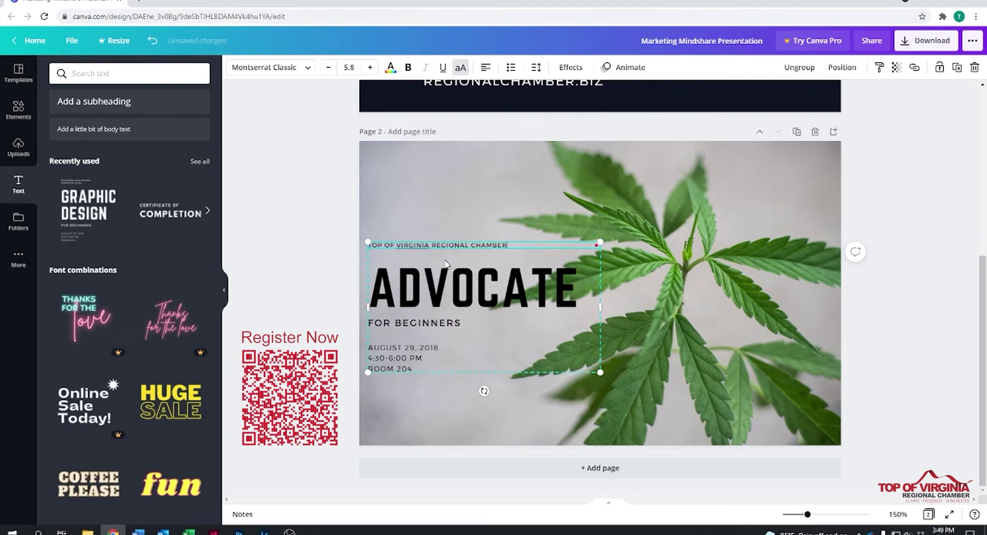
key("Return")
right_click(410, 245)
left_click(419, 288)
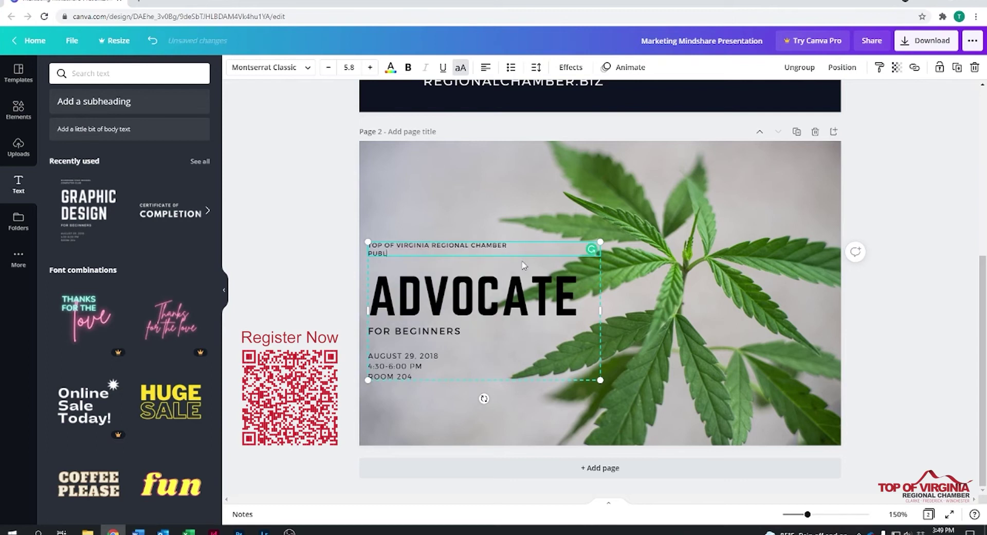
- Change the subtitle below the heading to VIRTUAL and set the event date to AUGUST 23, 2021
double_click(420, 331)
type("VIRTUAL")
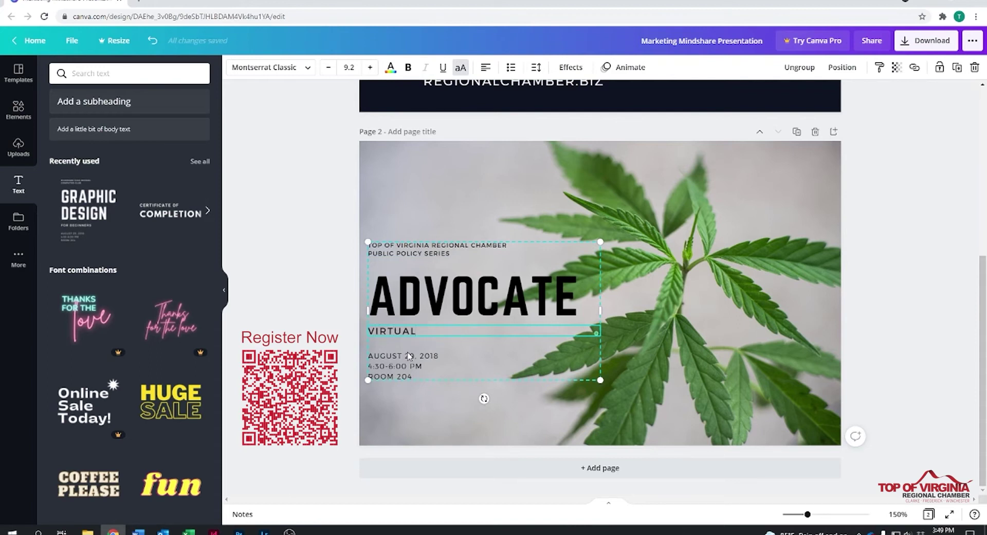
double_click(410, 356)
left_click(430, 355)
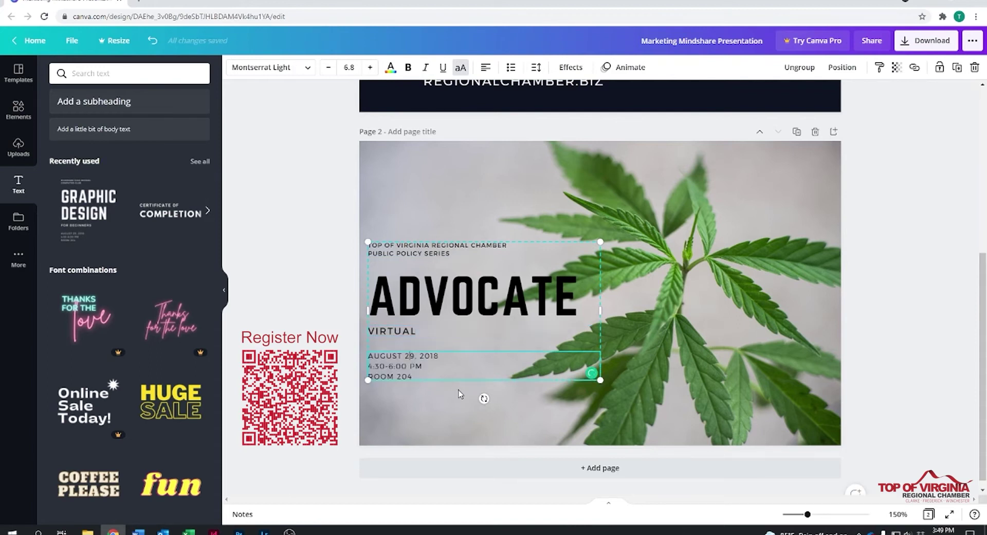
key("Delete")
key("Delete")
type("21")
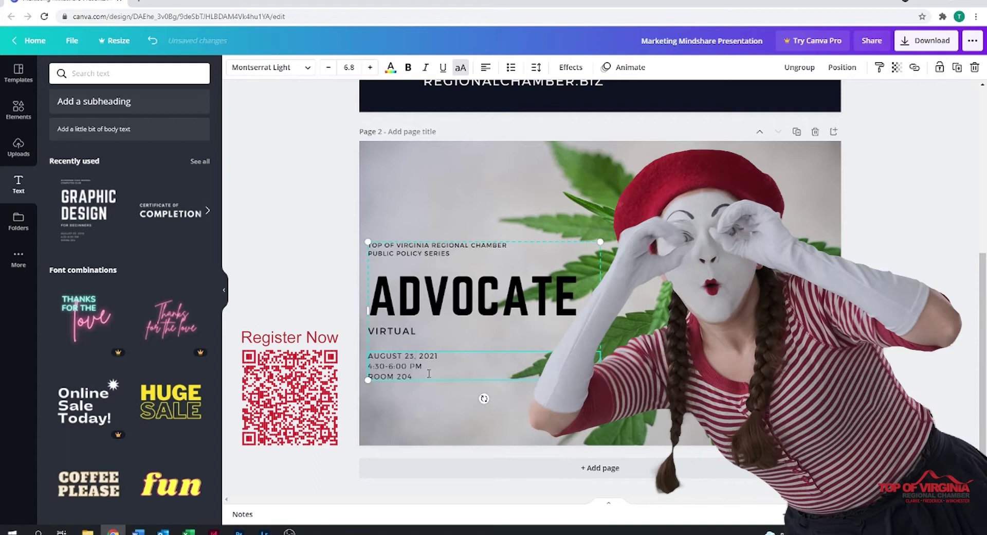
- Set the event time to 12:00 P.M. TO 1:00 P.M. and remove the room line beneath it
key("Down")
key("Home")
key("shift+End")
type("12:0")
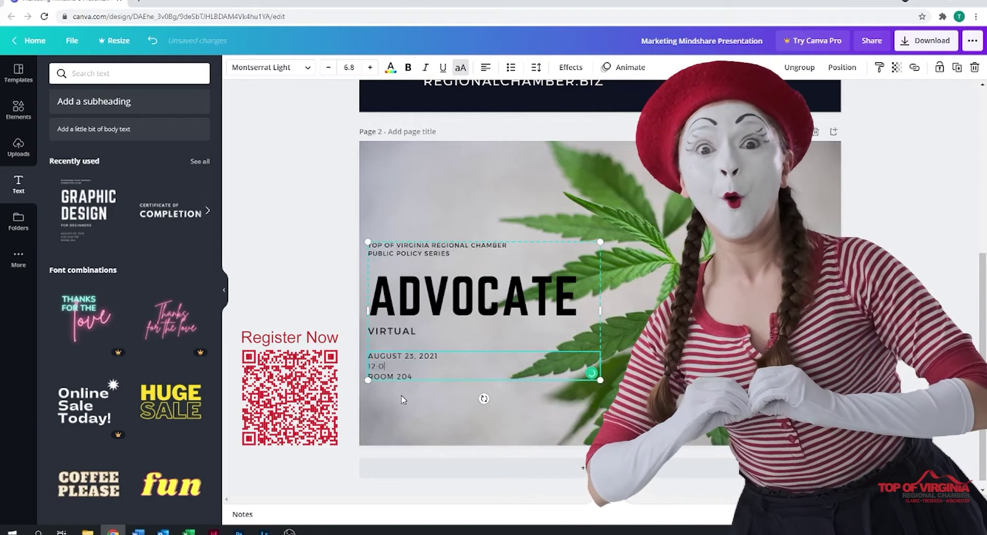
type("0 P.M. TO 1:00 P.M.")
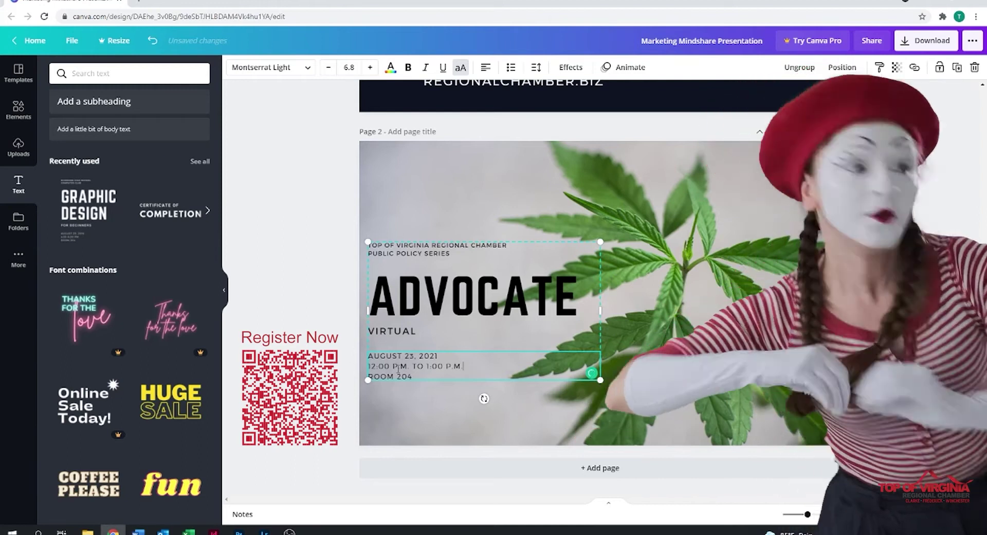
key("Down")
key("Home")
key("shift+End")
key("BackSpace")
left_click(317, 362)
- Add the uploaded Top of Virginia Regional Chamber logo to the second page
left_click(19, 147)
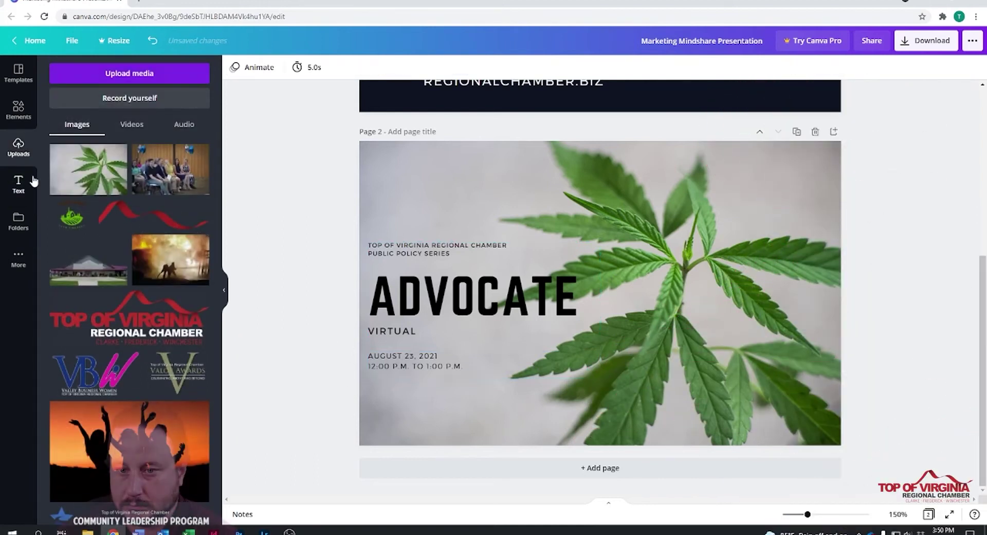
left_click(123, 319)
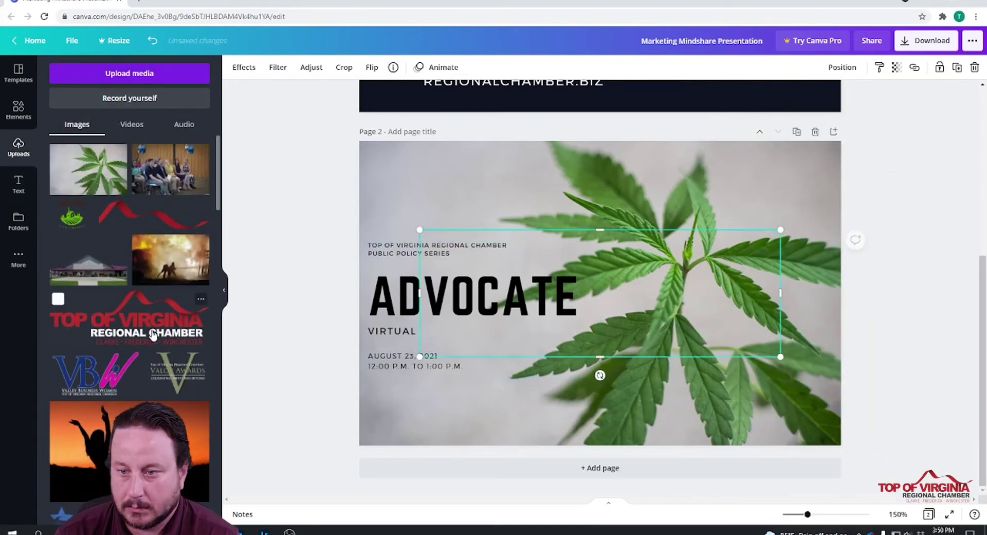
left_click_drag(781, 230, 574, 313)
left_click_drag(513, 329, 801, 205)
key("ctrl+z")
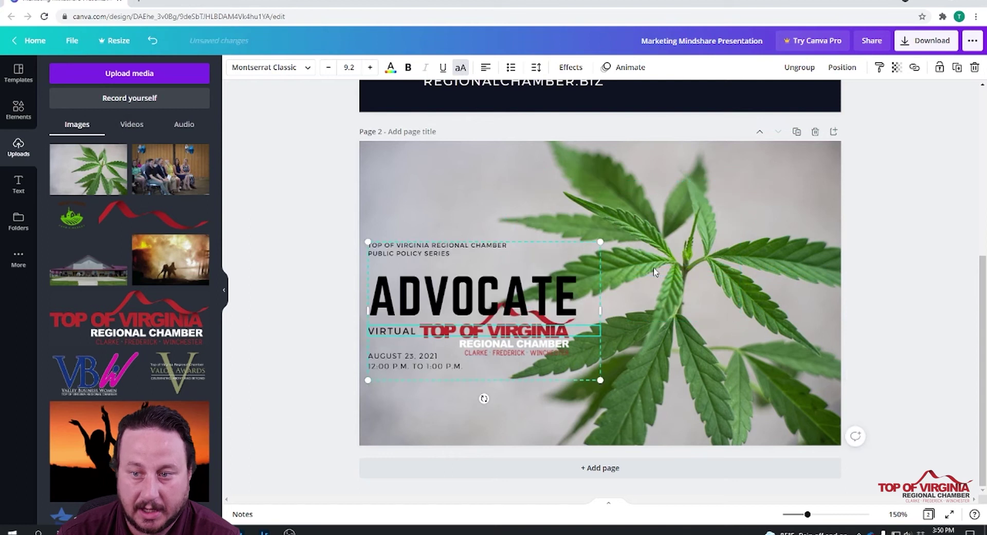
key("ctrl+z")
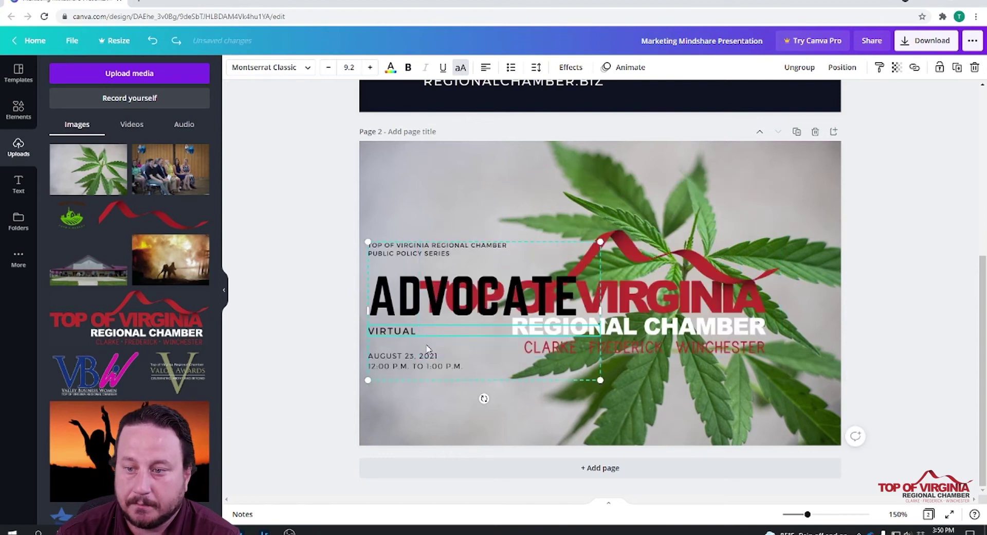
- Shrink the chamber logo and place it in the second page's upper right corner, slightly in from the right edge
left_click(689, 295)
left_click_drag(437, 349, 609, 298)
left_click_drag(669, 273, 728, 178)
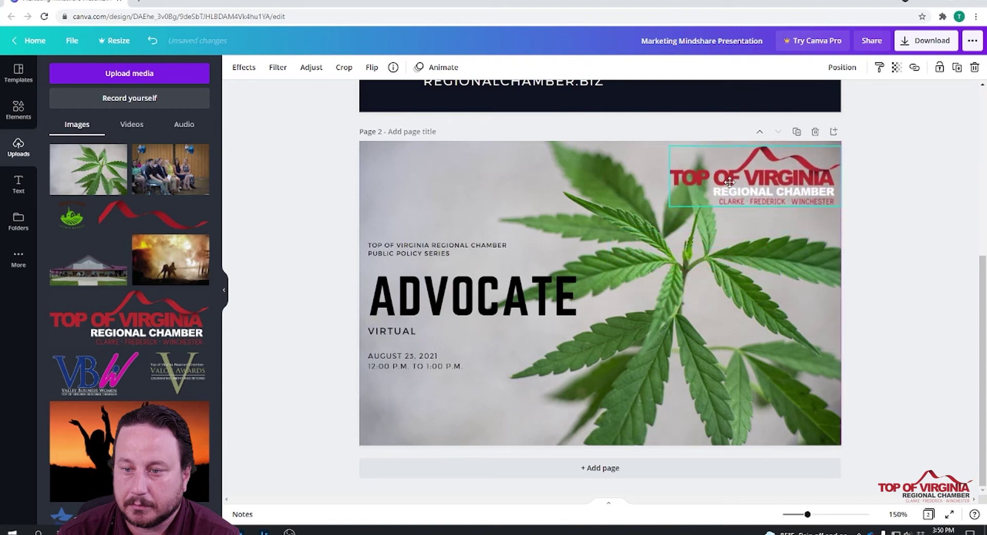
left_click_drag(670, 206, 708, 193)
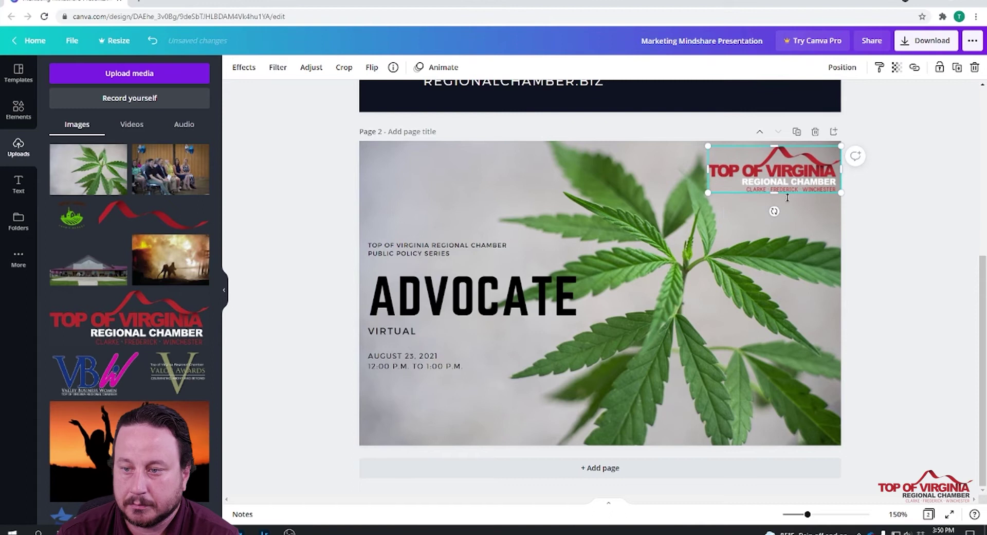
key("Left")
key("Left")
key("Left")
key("Left")
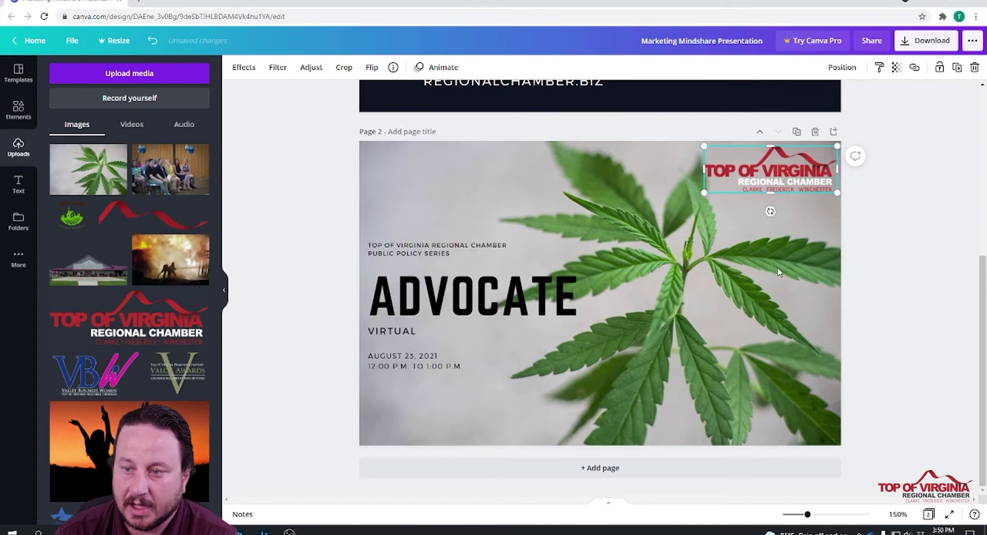
left_click(864, 247)
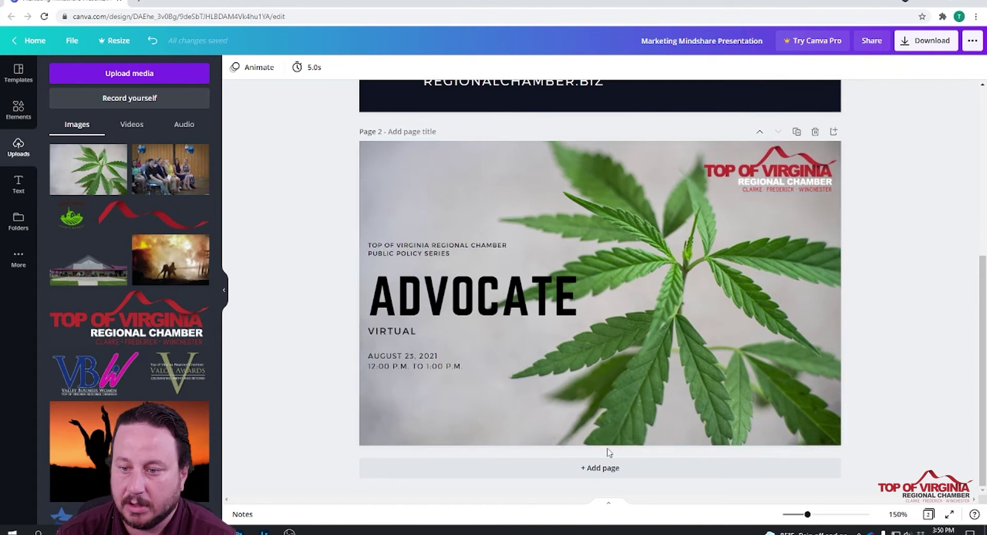
- Add a blank third page and upload a video for it from the device's Desktop folder
left_click(598, 470)
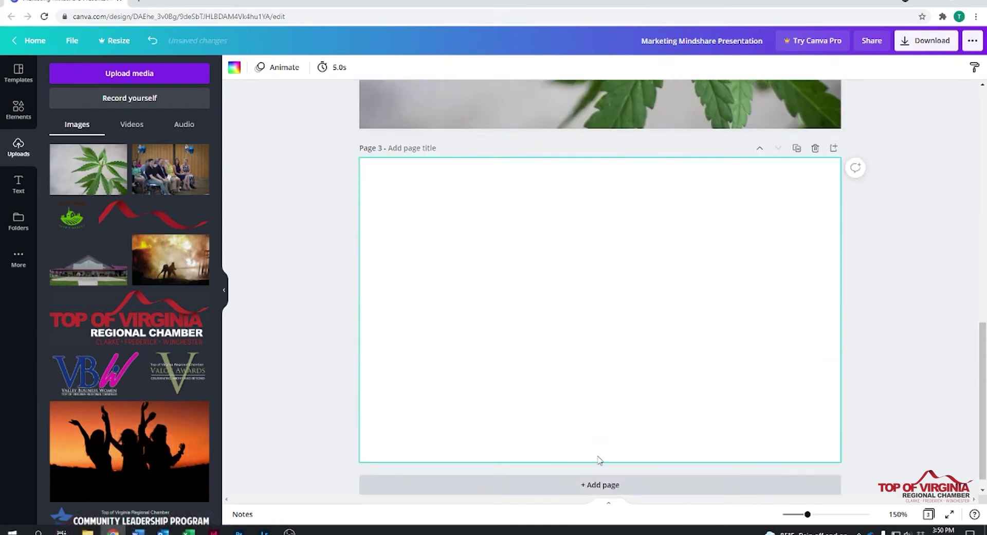
left_click(132, 126)
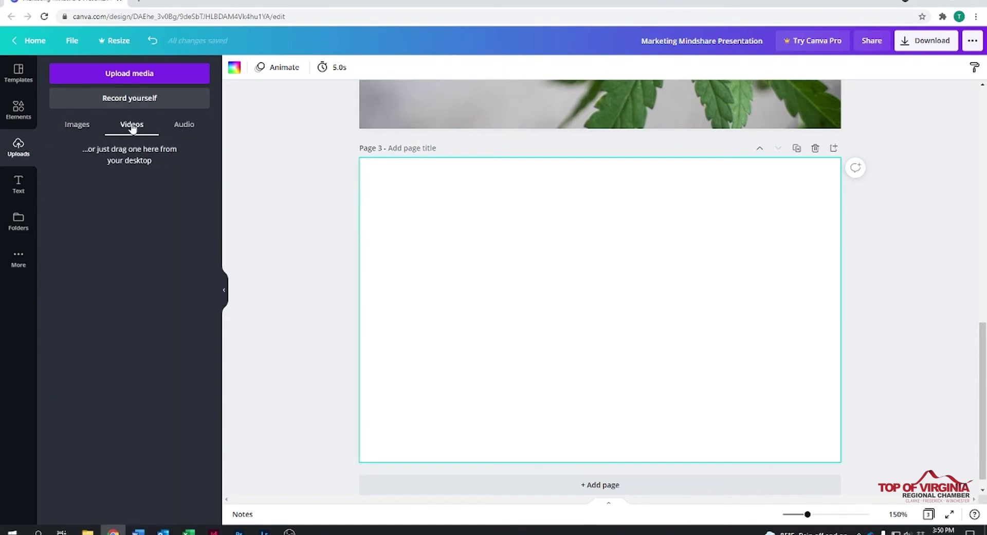
left_click(149, 78)
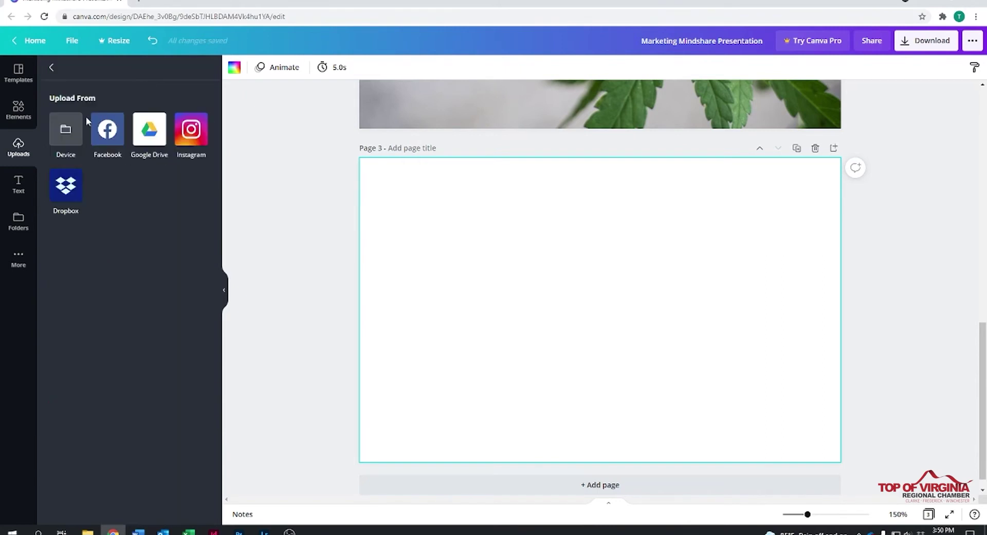
left_click(72, 125)
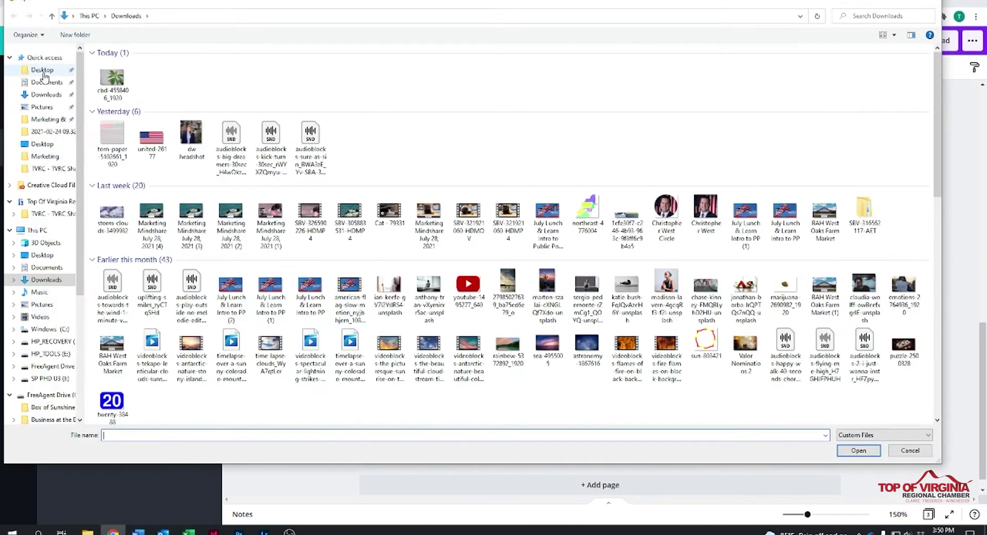
left_click(44, 145)
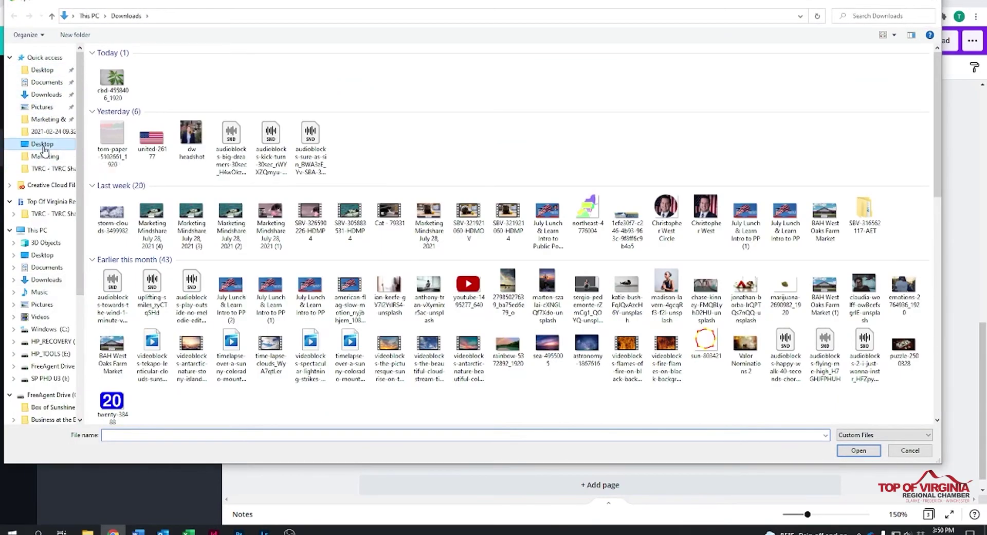
double_click(455, 90)
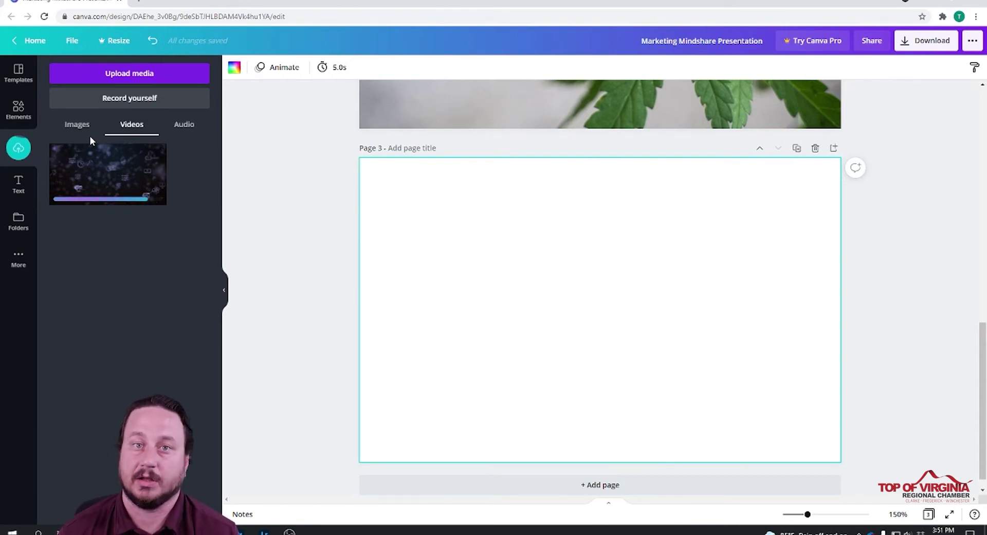
- Apply the Typewriter text animation to the ADVOCATE heading on the second page
scroll(516, 216, "up", 5)
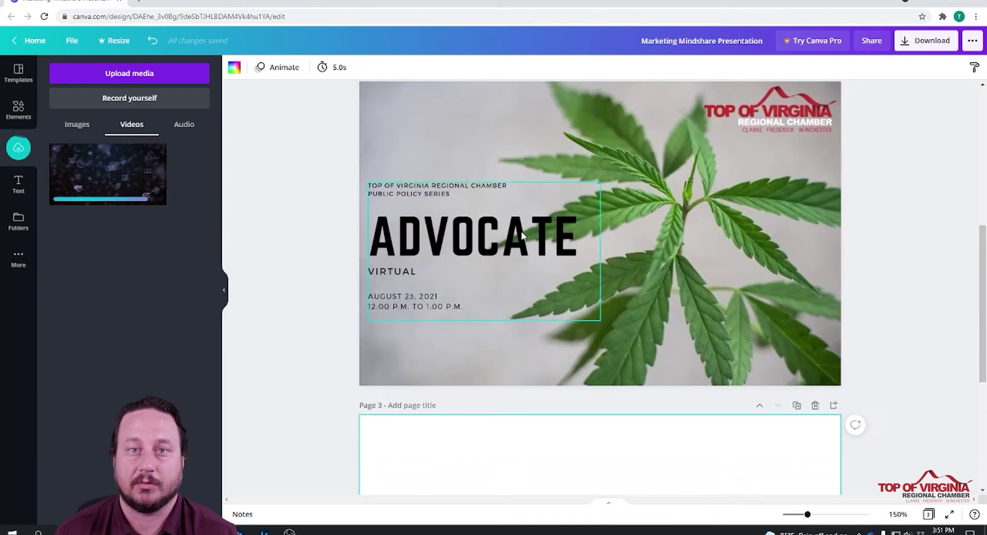
left_click(522, 236)
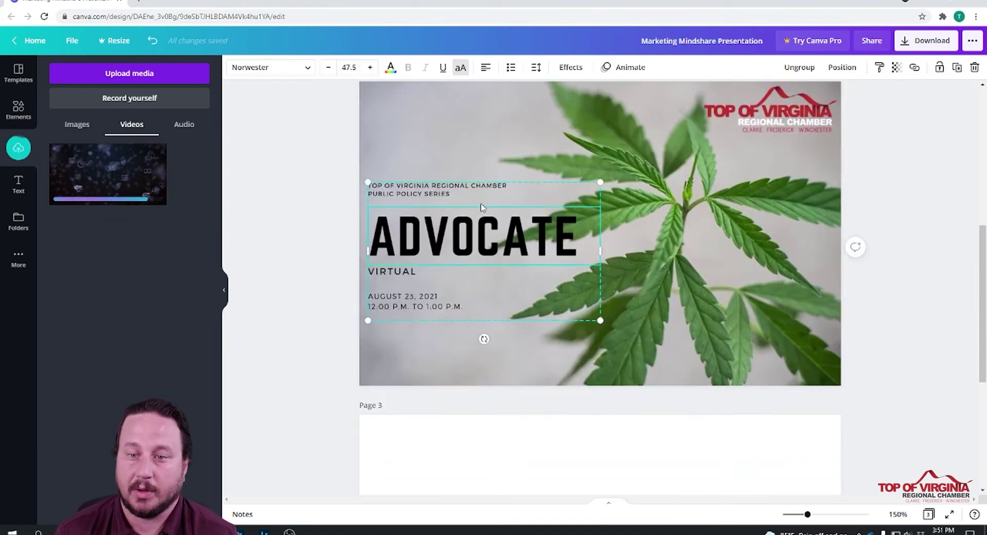
left_click(669, 253)
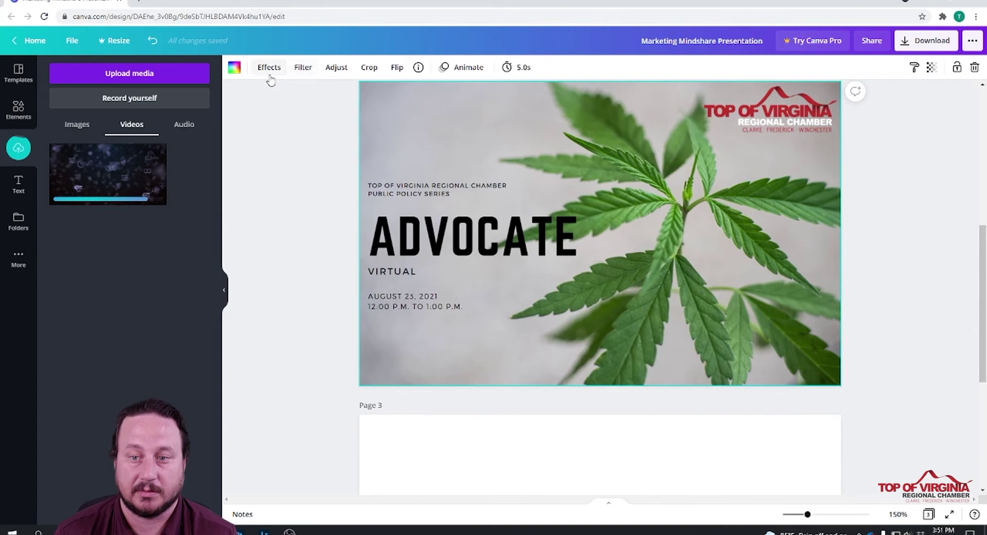
left_click(449, 234)
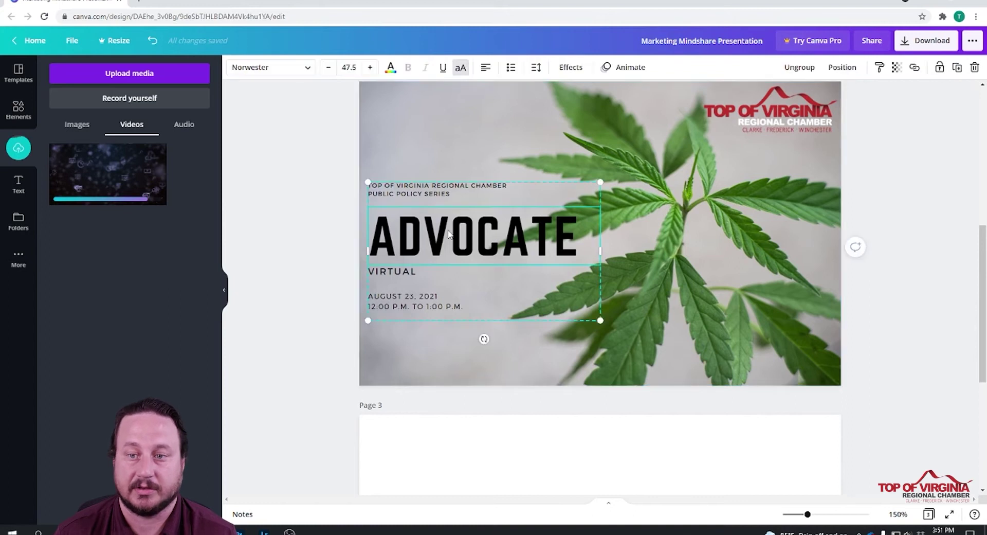
left_click(632, 66)
left_click(177, 122)
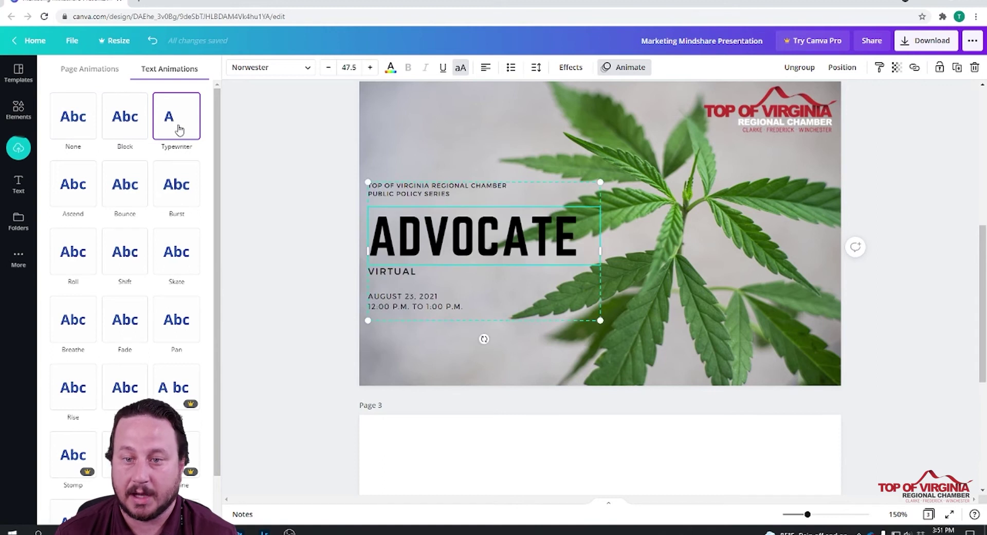
left_click(179, 129)
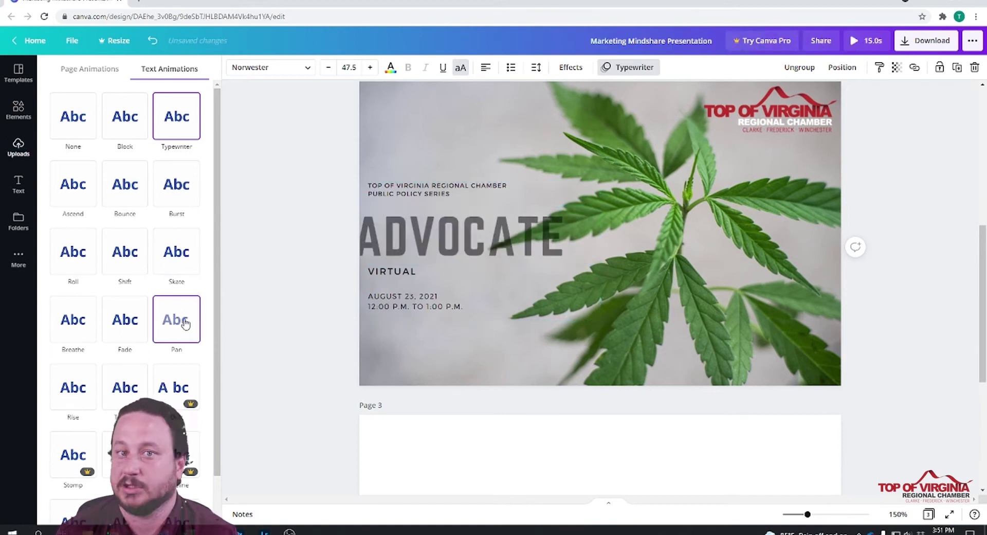
left_click(528, 214)
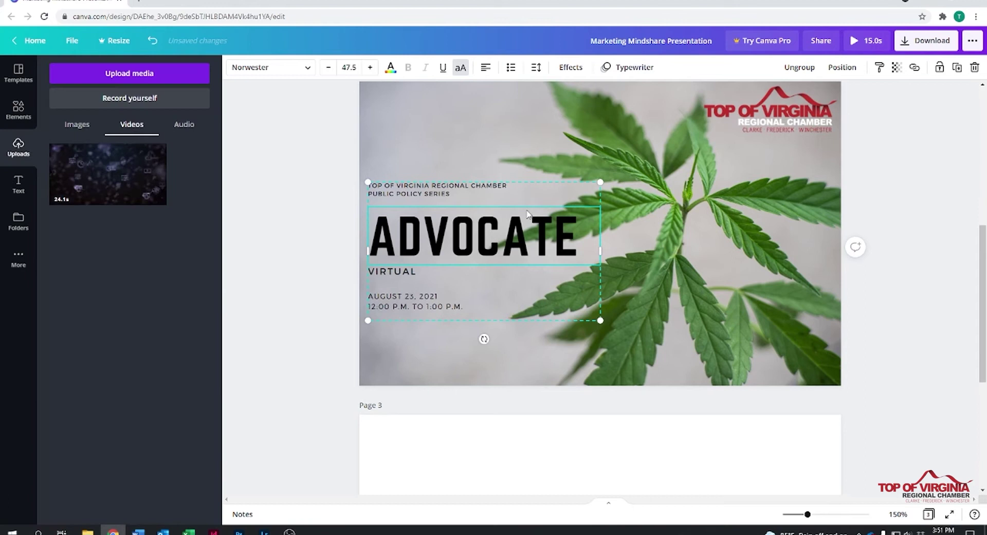
- Preview the page animations available for the second page
left_click(730, 184)
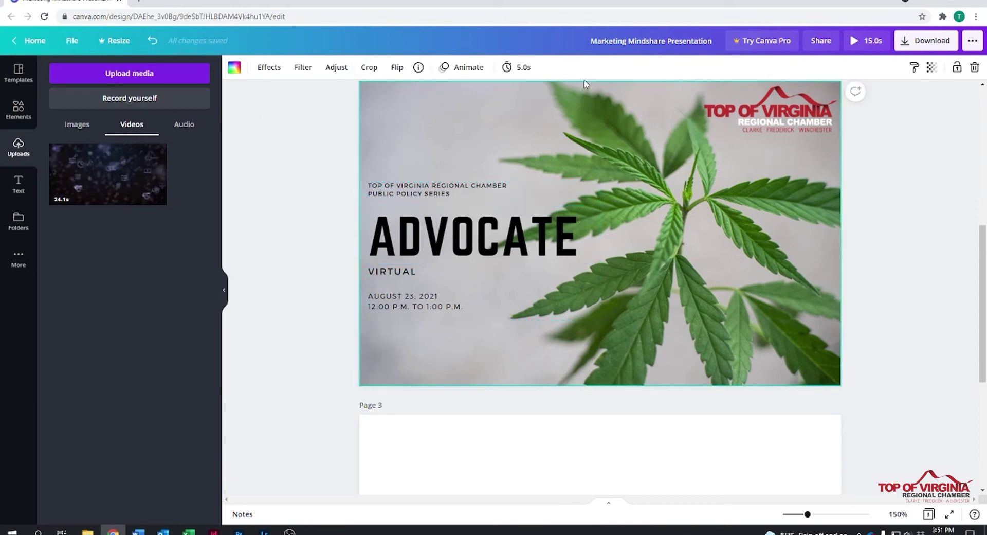
left_click(463, 67)
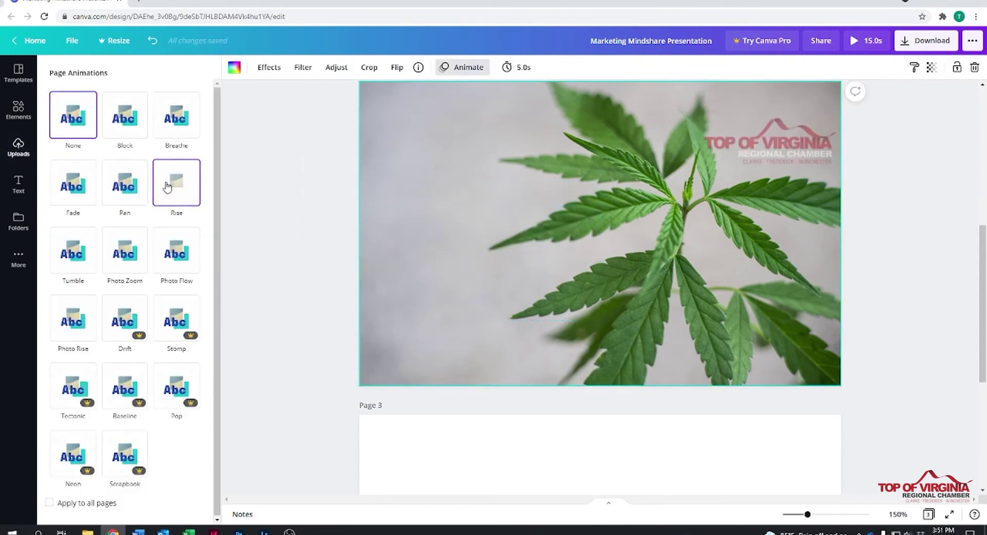
left_click(286, 188)
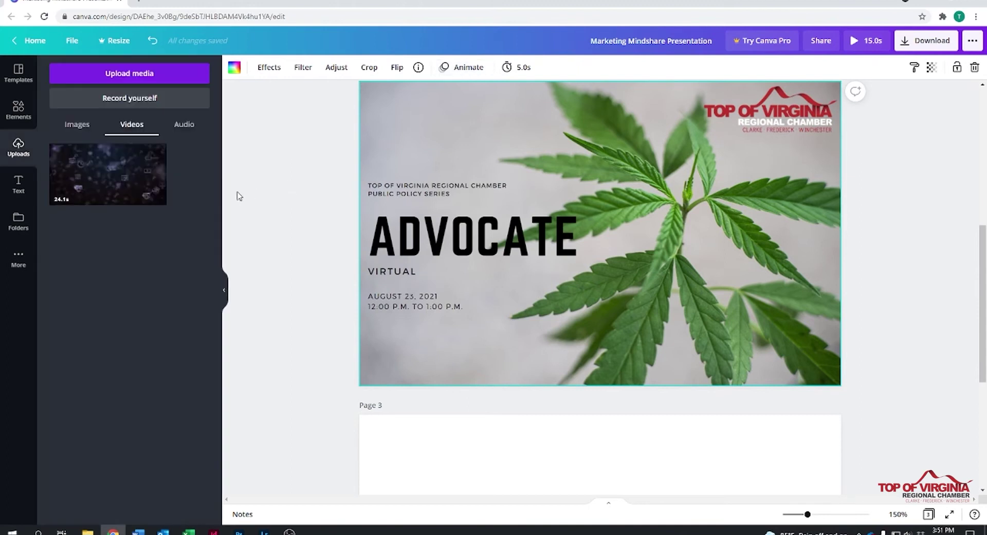
- Place the uploaded video on the third page so that it fills the whole page
left_click(452, 437)
left_click_drag(142, 163, 428, 443)
scroll(424, 303, "down", 2)
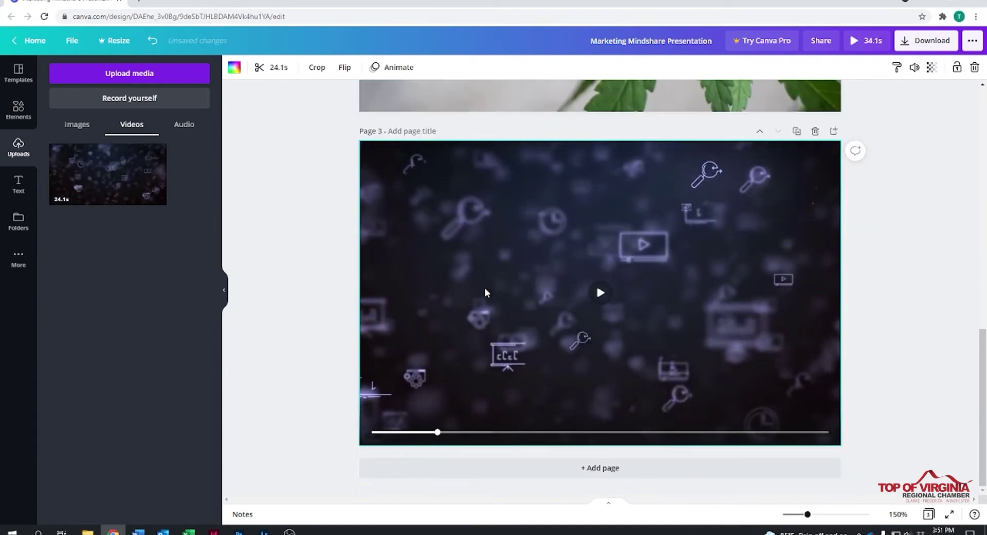
- Trim the third page's video to 5.0 seconds and shift the kept segment slightly past the clip's beginning
left_click(272, 67)
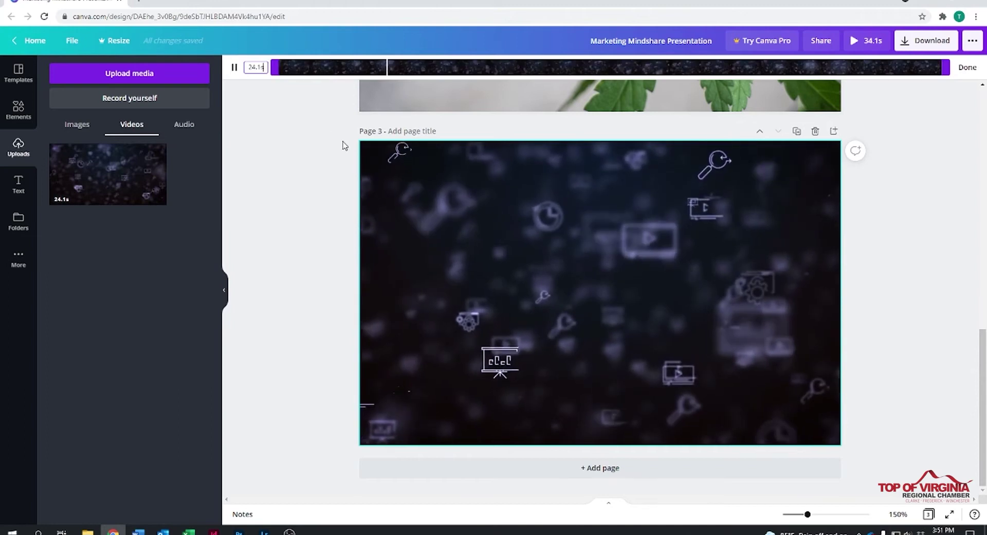
left_click_drag(946, 70, 422, 68)
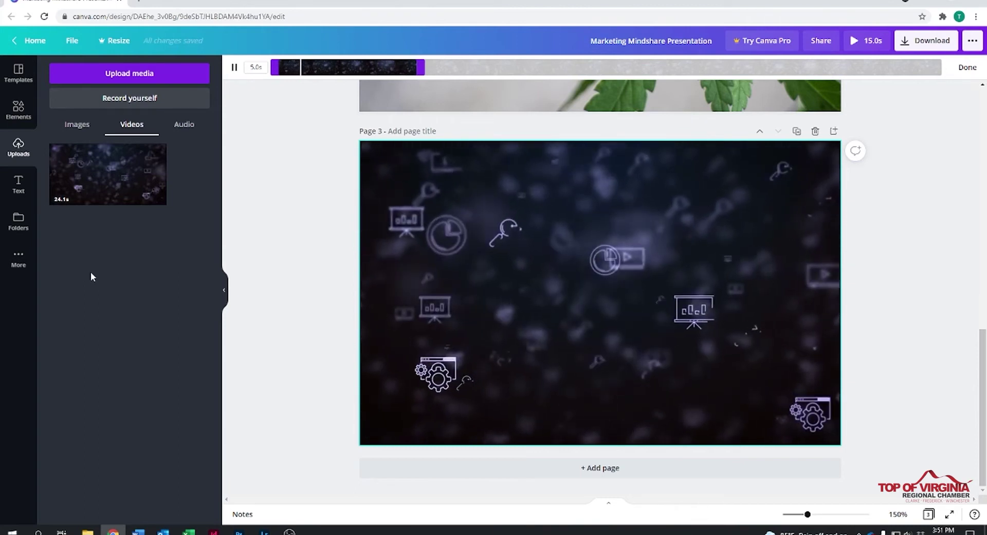
left_click_drag(293, 71, 326, 67)
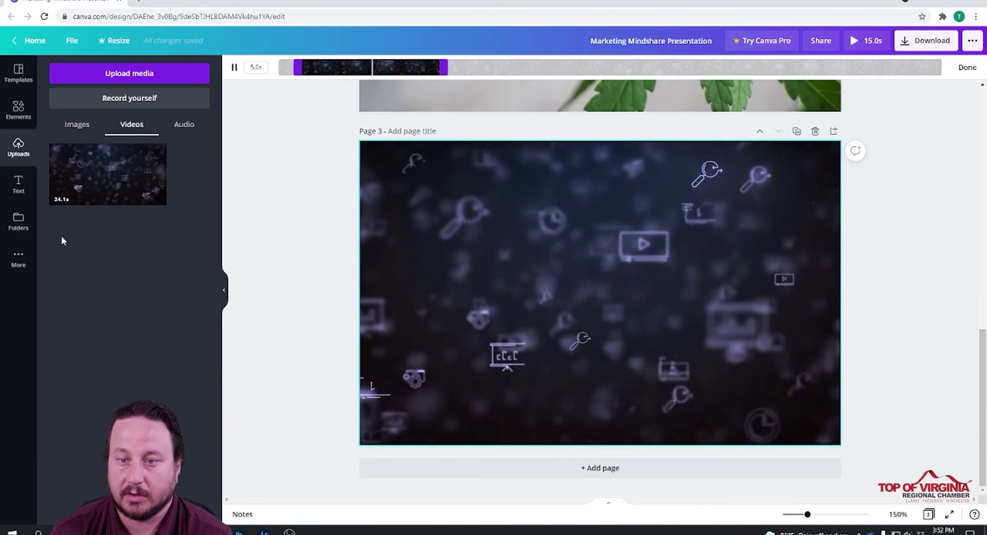
- Add the purple PLAY font combination to the third page and change its text to MARKETING
left_click(28, 183)
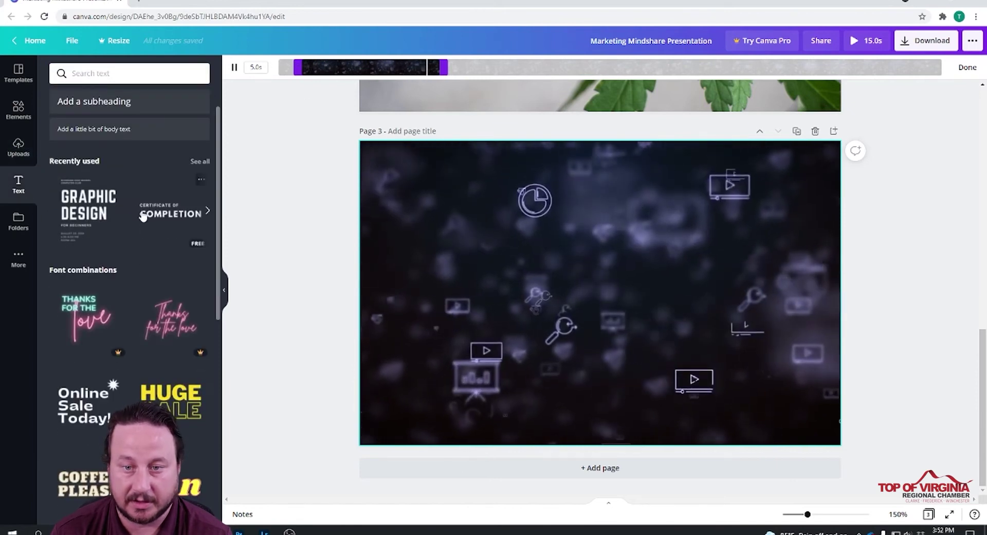
scroll(181, 327, "down", 2)
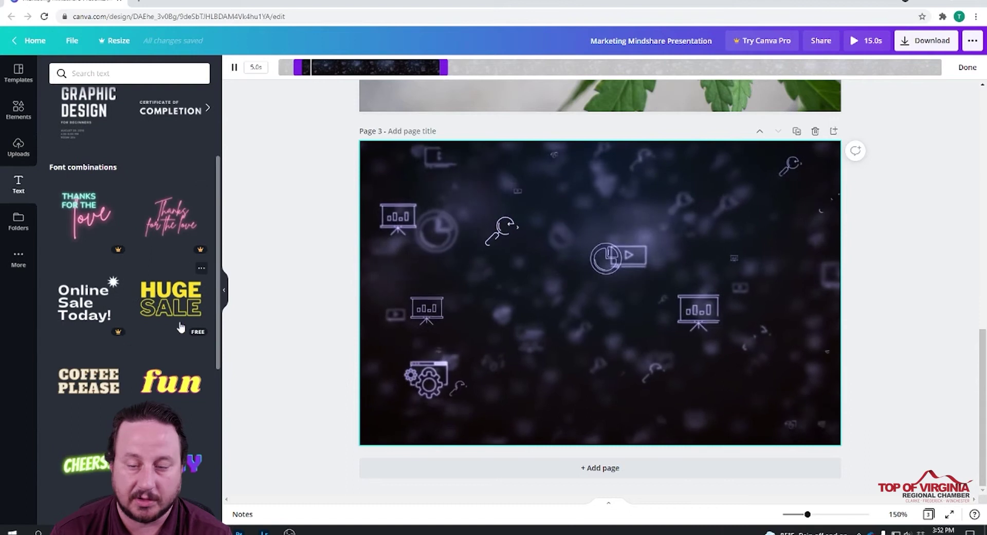
scroll(179, 339, "down", 2)
left_click(172, 362)
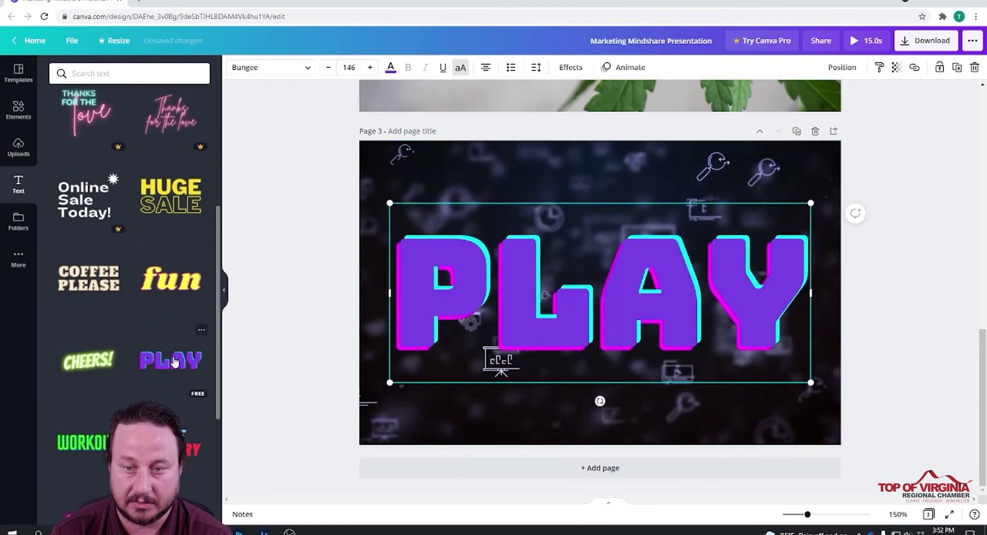
double_click(617, 292)
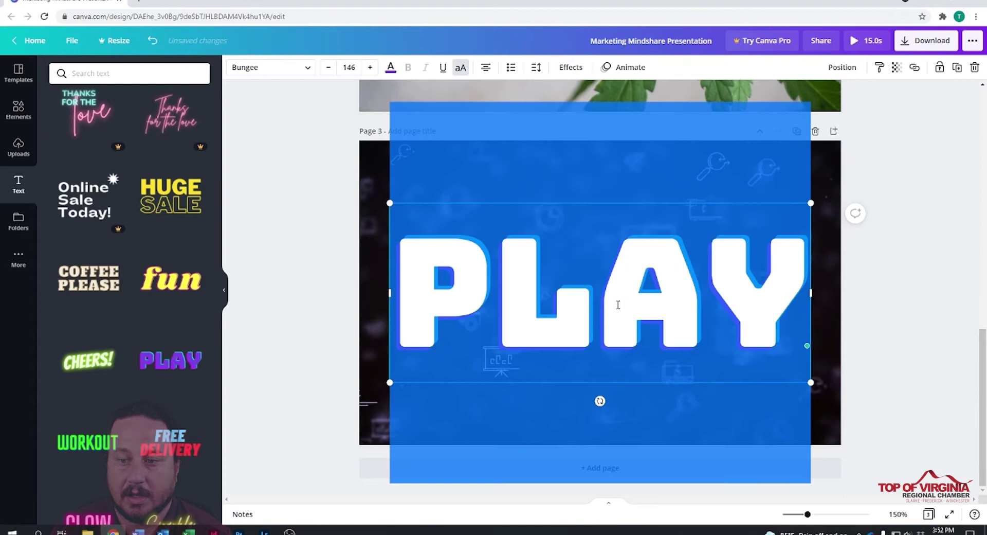
type("MARKETING")
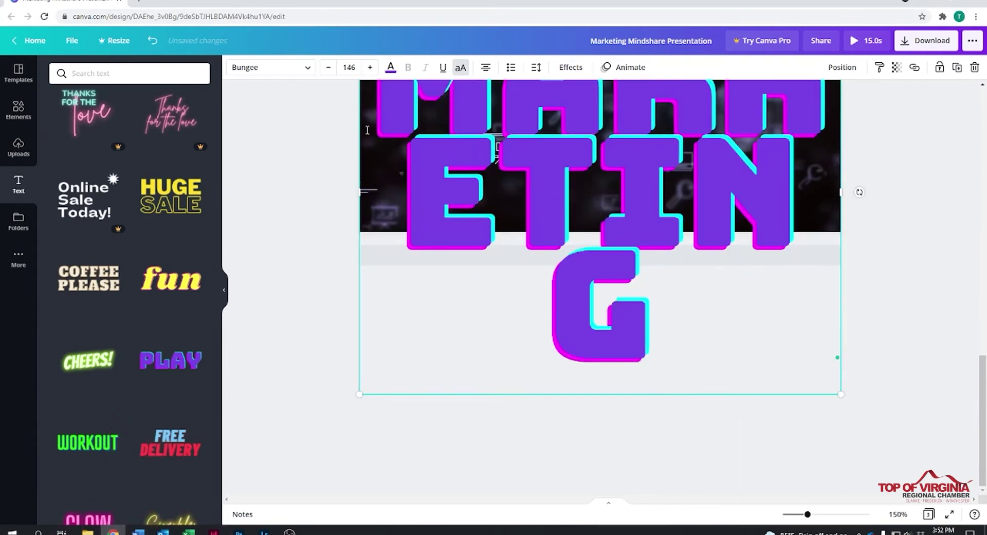
- Set the font size of the MARKETING text to 58
key("ctrl+a")
left_click(351, 67)
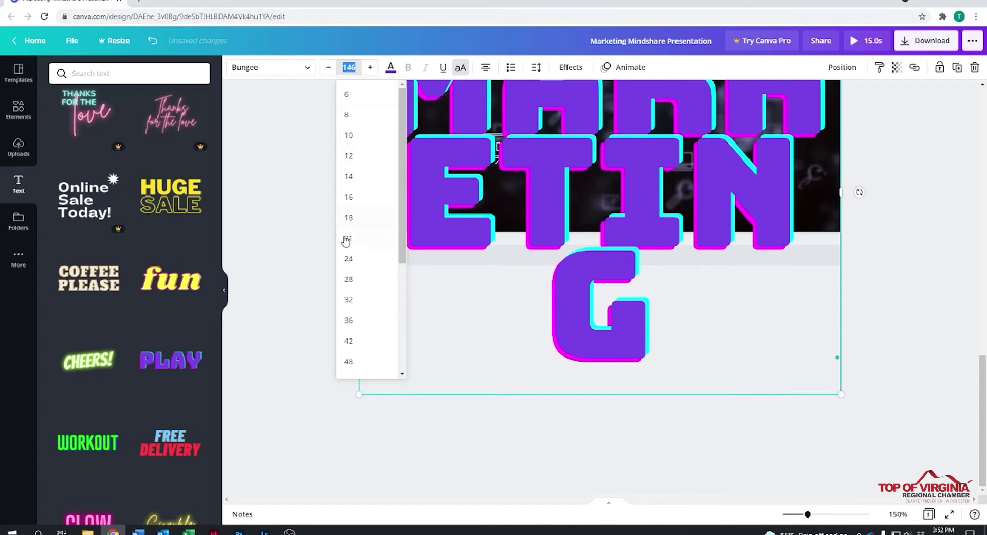
left_click(352, 259)
left_click(370, 67)
left_click(370, 68)
left_click(370, 67)
left_click(371, 67)
left_click(371, 68)
left_click(371, 68)
left_click(370, 68)
left_click(370, 67)
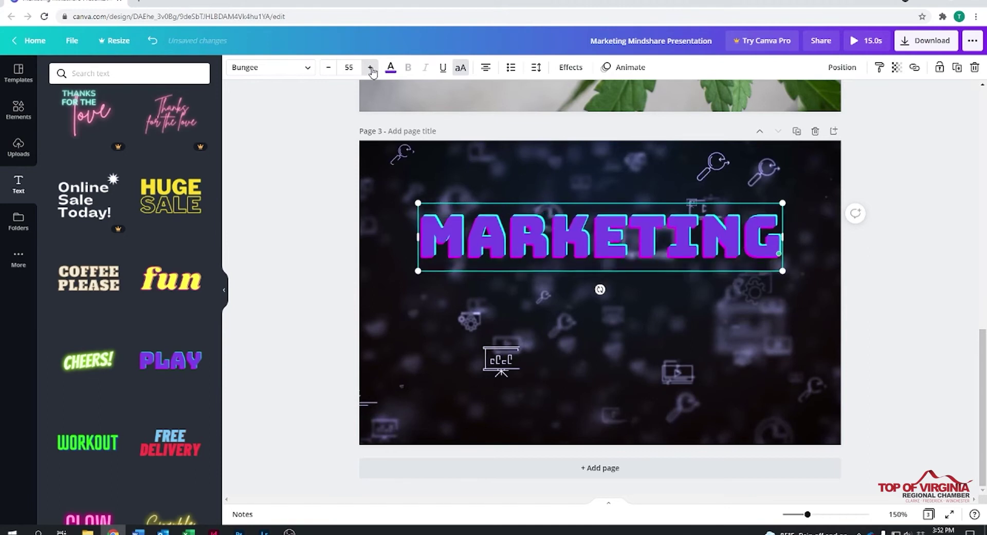
left_click(370, 68)
left_click(370, 67)
left_click(370, 68)
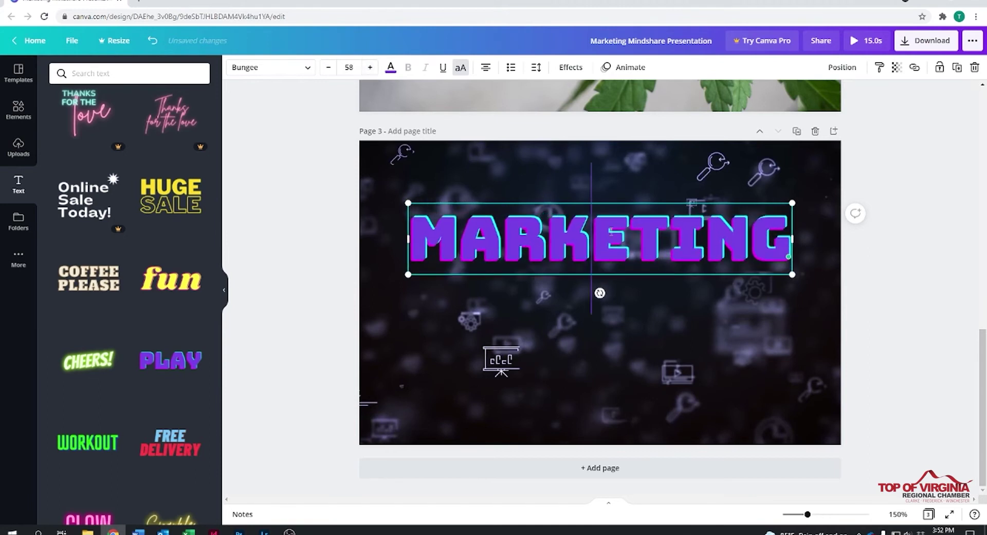
- Centre the MARKETING text horizontally and vertically on the third page
left_click(282, 122)
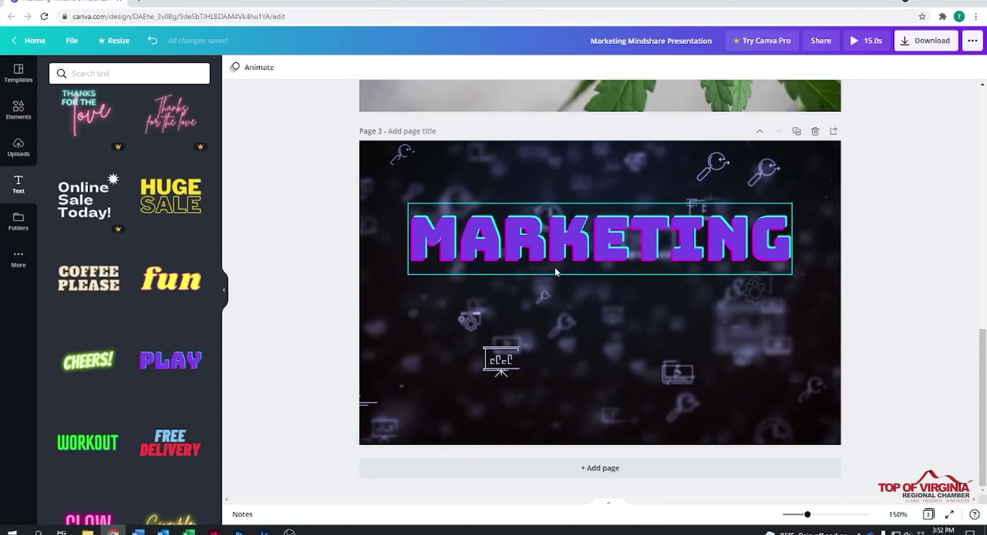
left_click_drag(599, 255, 597, 307)
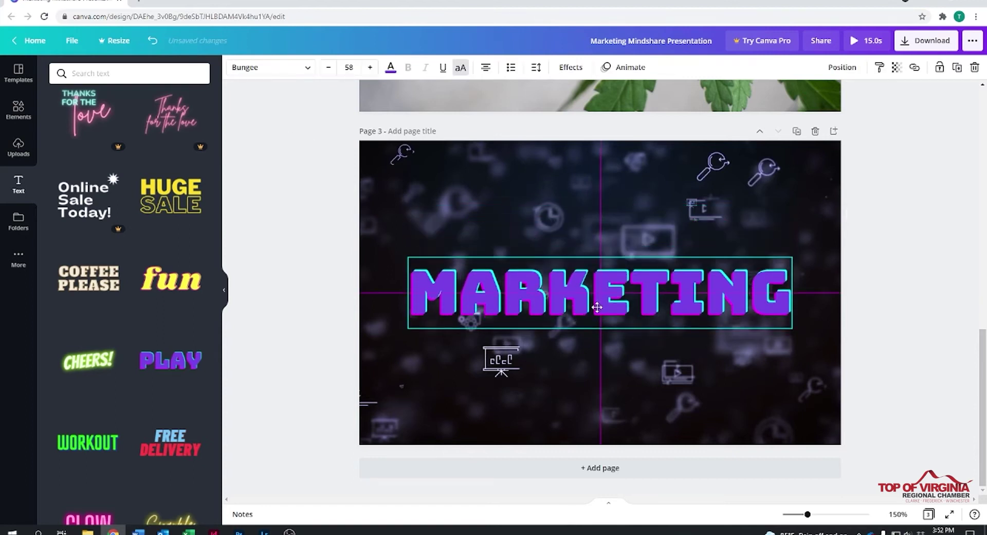
left_click_drag(597, 307, 597, 307)
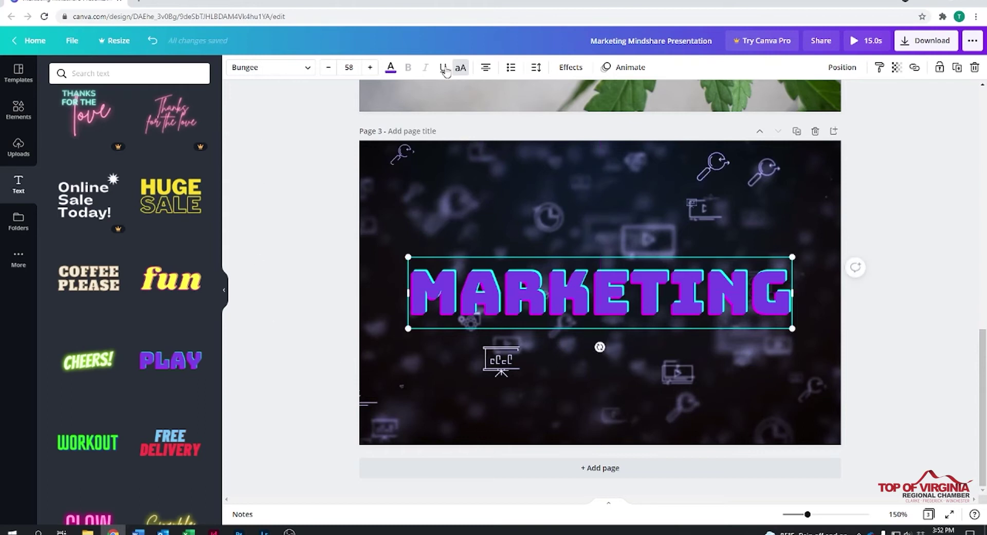
- Apply the Tumble page animation to the third page
left_click(646, 162)
left_click(392, 69)
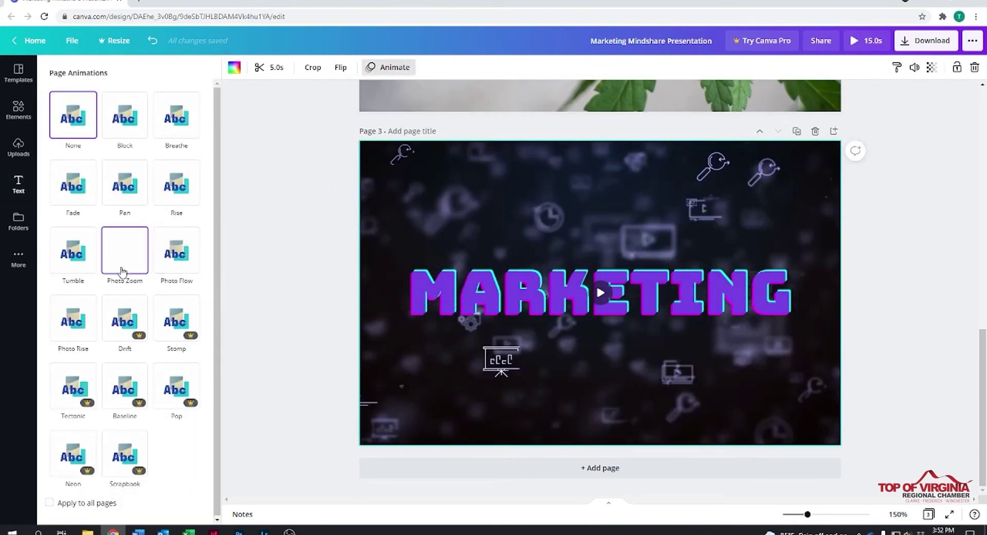
left_click(77, 265)
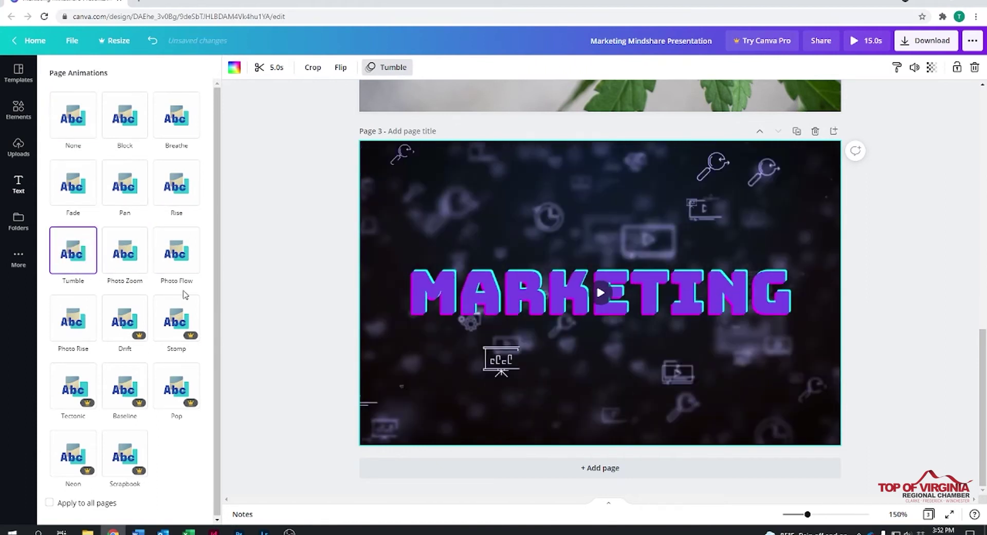
- Add a blank fourth page and upload the second Canva video from the Desktop folder
left_click(572, 477)
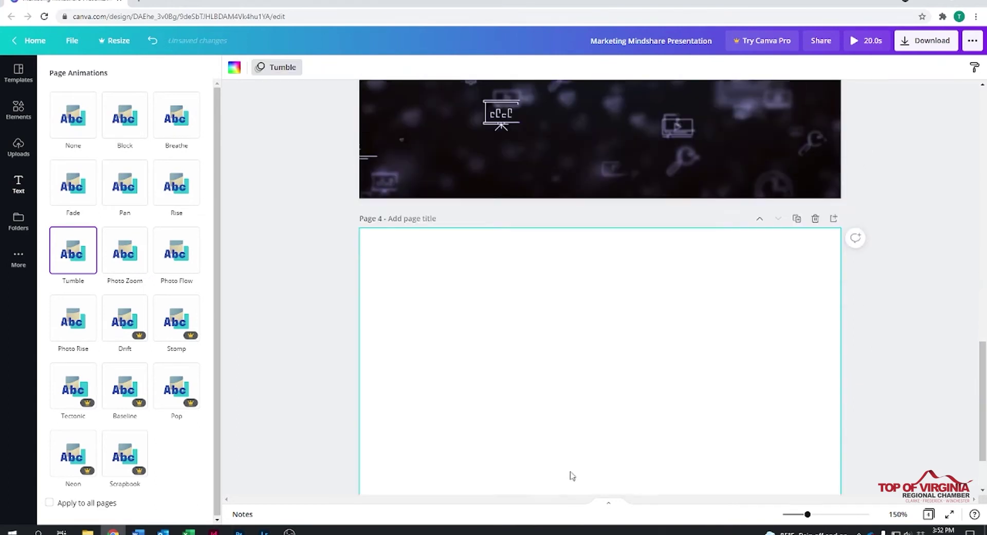
left_click(18, 144)
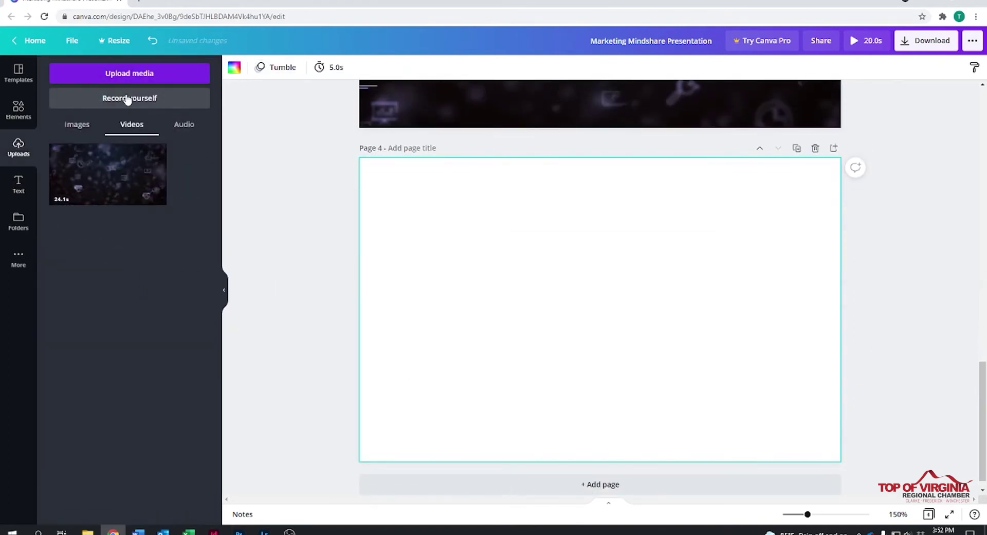
left_click(136, 69)
left_click(59, 137)
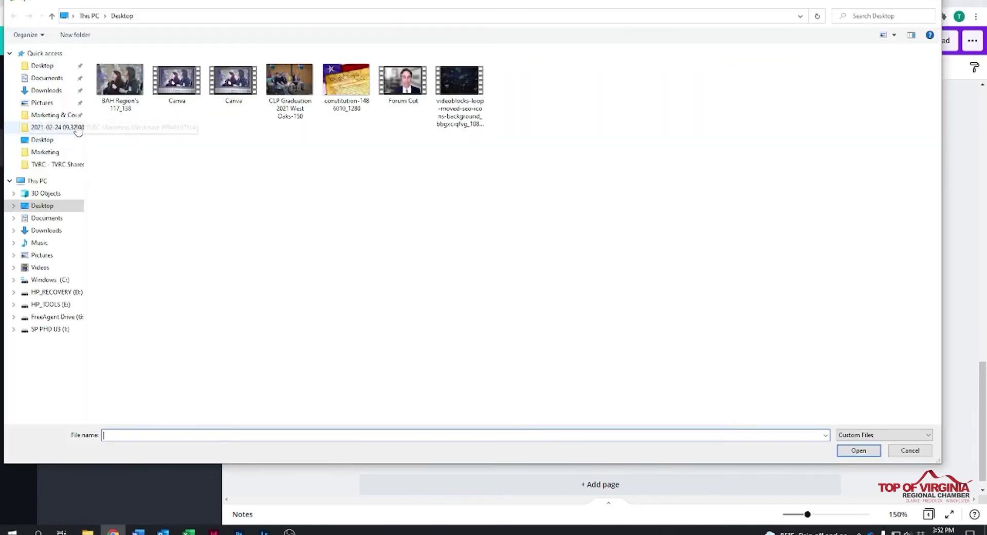
double_click(232, 80)
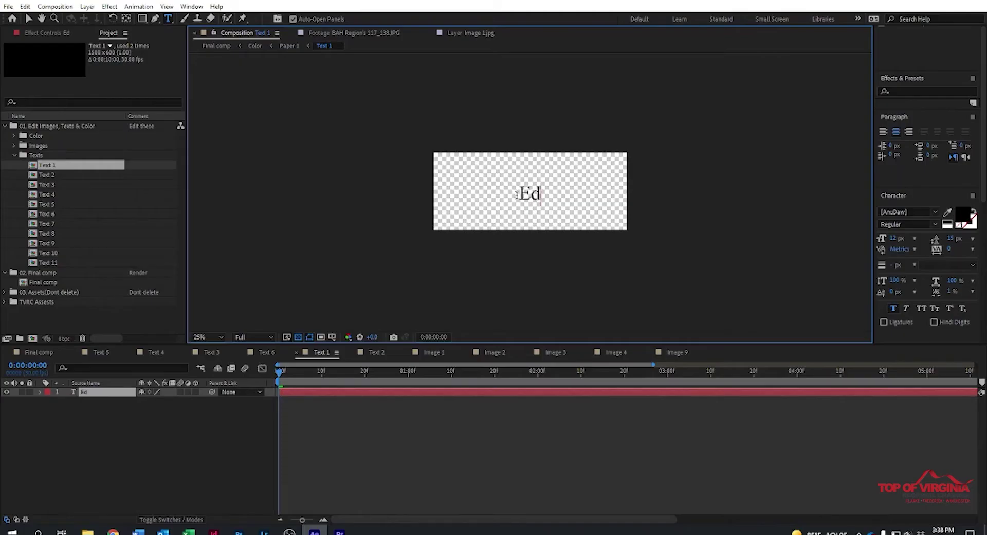
- In After Effects, finish the Text 1 composition's text as Educate and collapse the Texts folder
type("ucate")
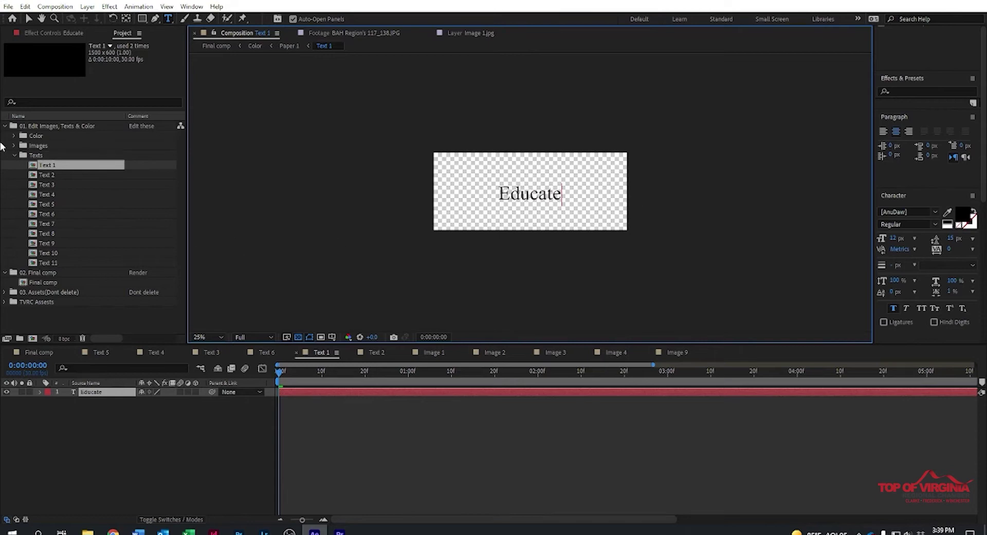
left_click(14, 155)
- Delete the Image 1.jpg placeholder layer from the Image 1 composition and collapse the Images folder
left_click(14, 146)
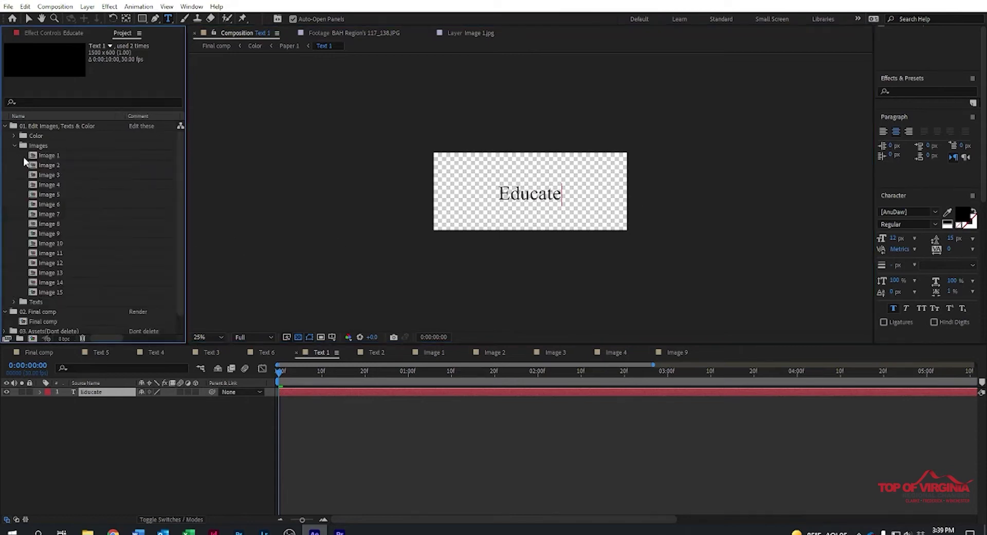
double_click(47, 156)
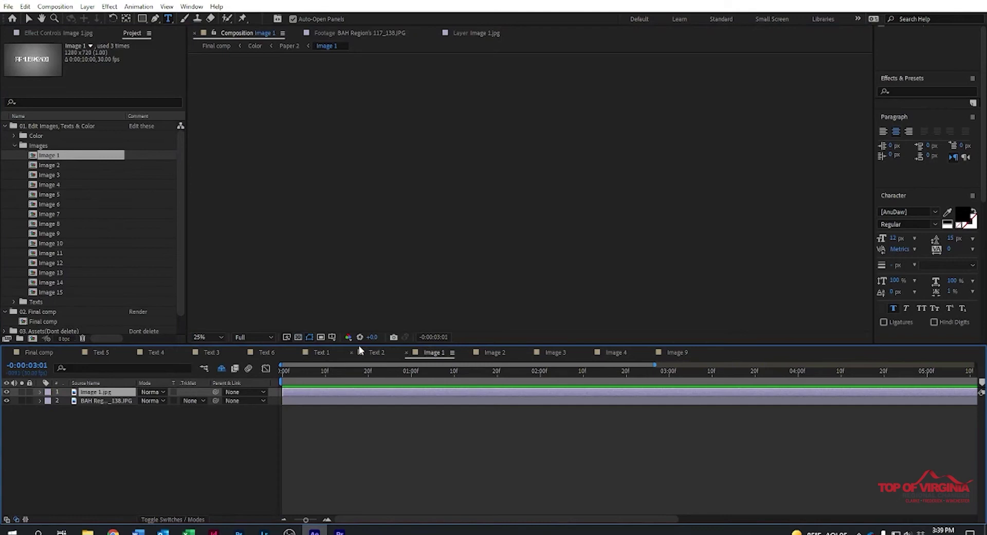
left_click(378, 384)
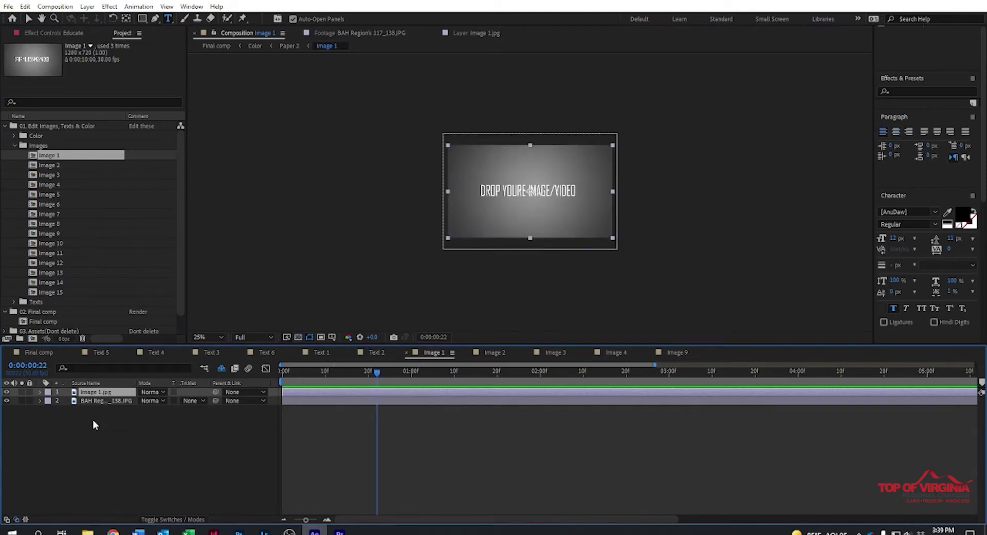
left_click(98, 394)
key("Delete")
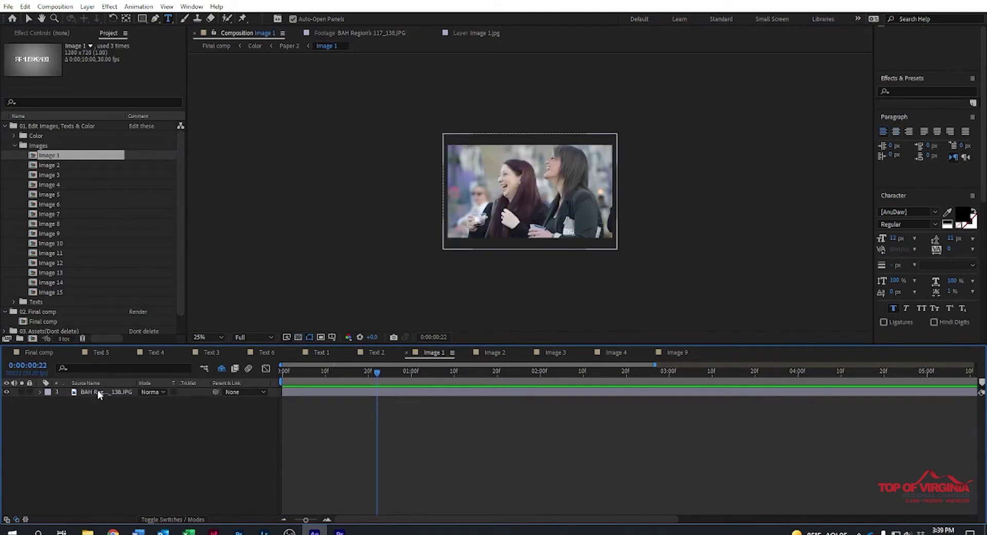
left_click(14, 146)
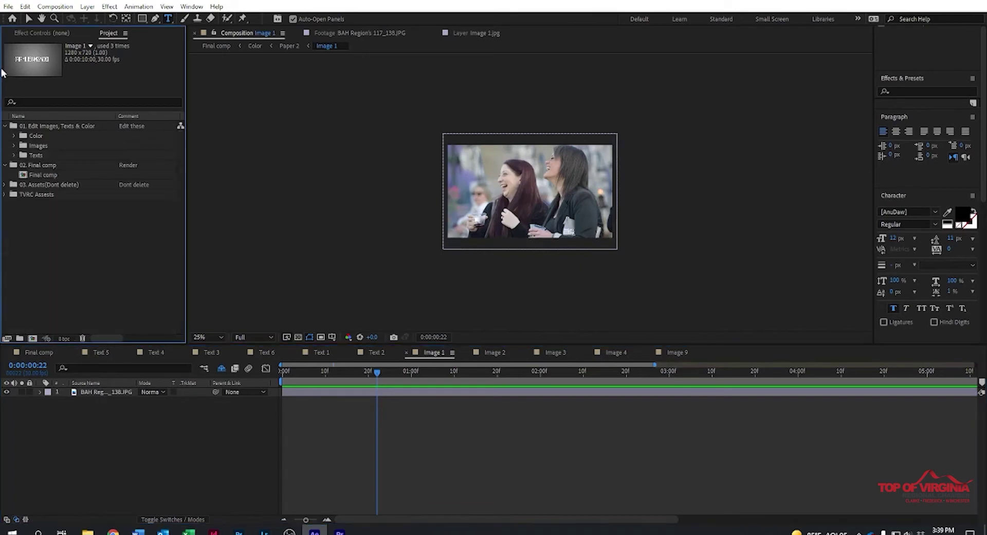
left_click(9, 7)
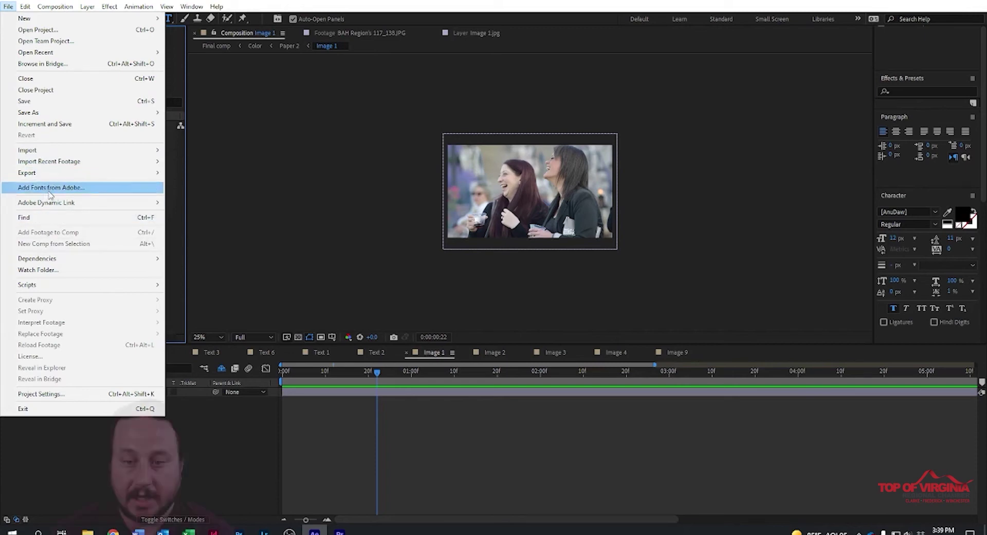
mouse_move(103, 177)
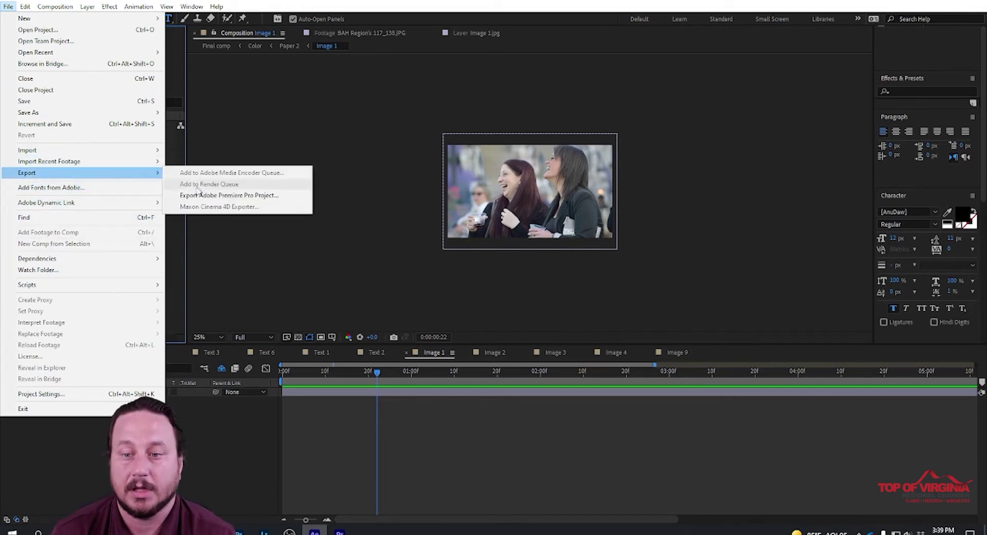
left_click(237, 453)
- Open the Final comp composition and add it to the render queue
double_click(37, 175)
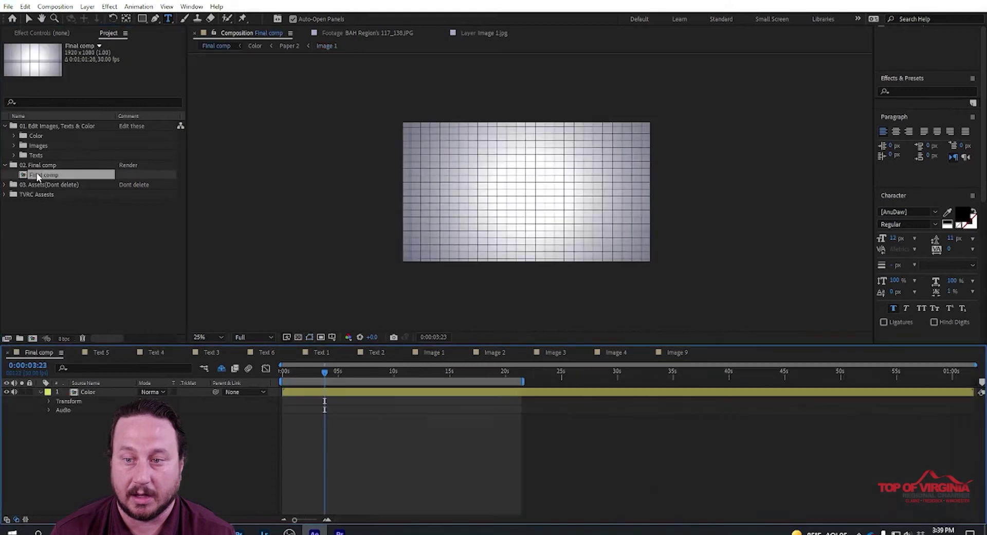
left_click(8, 6)
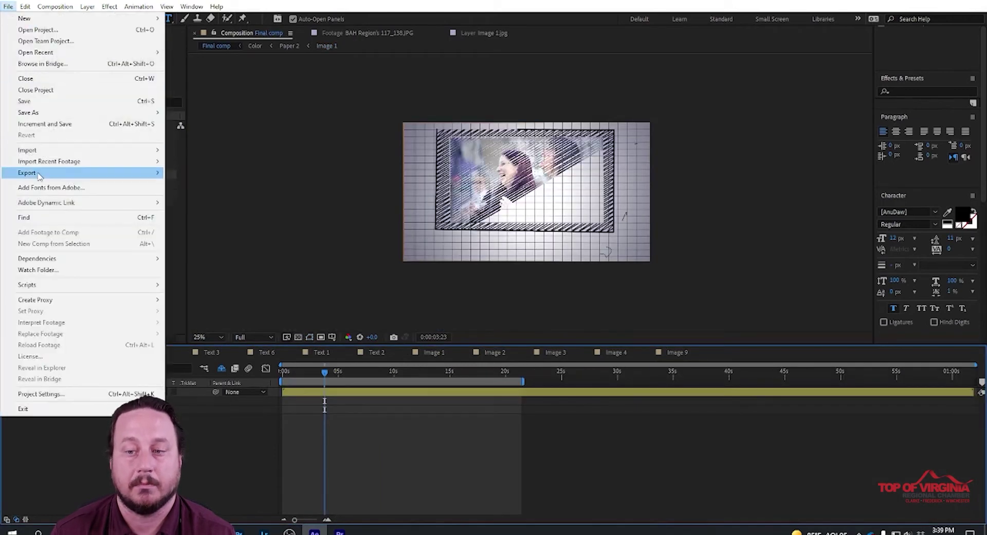
mouse_move(103, 173)
left_click(198, 182)
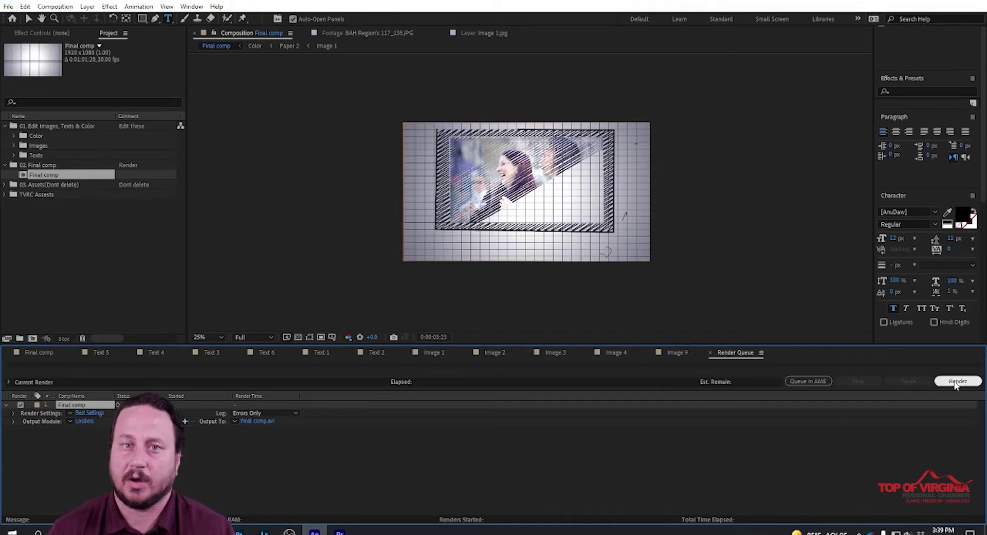
- Set the output movie to an AVI file named Canva on the Desktop and render it
left_click(259, 423)
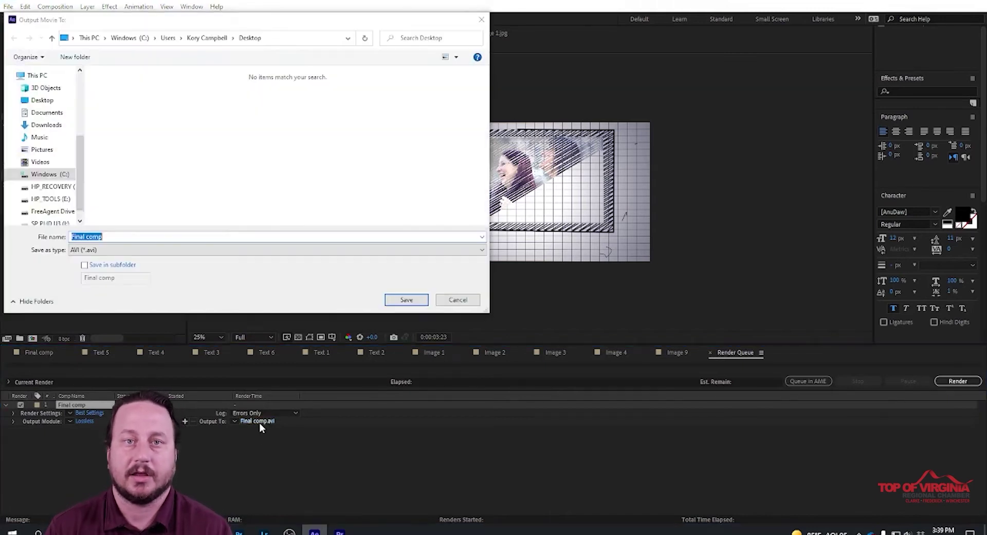
scroll(46, 154, "up", 2)
left_click(56, 146)
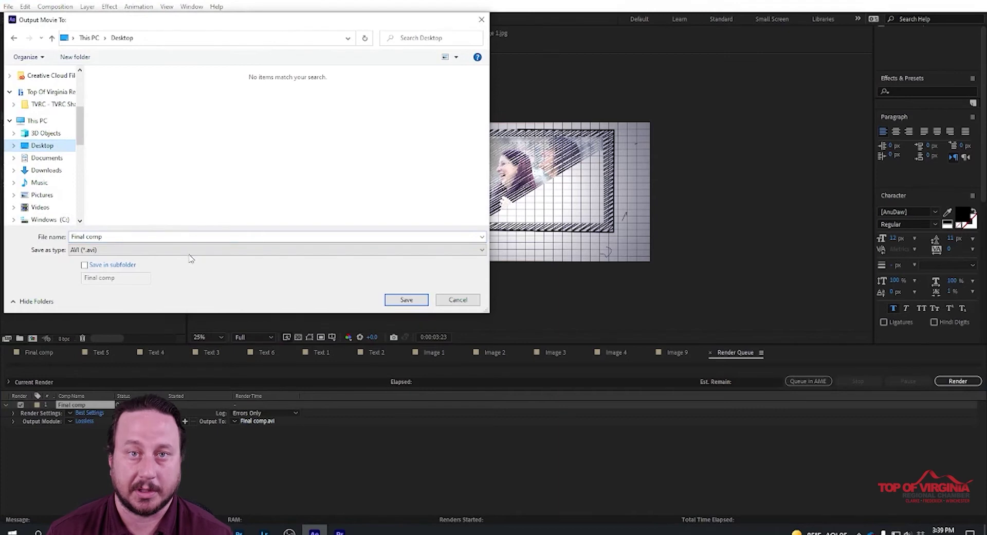
left_click(154, 234)
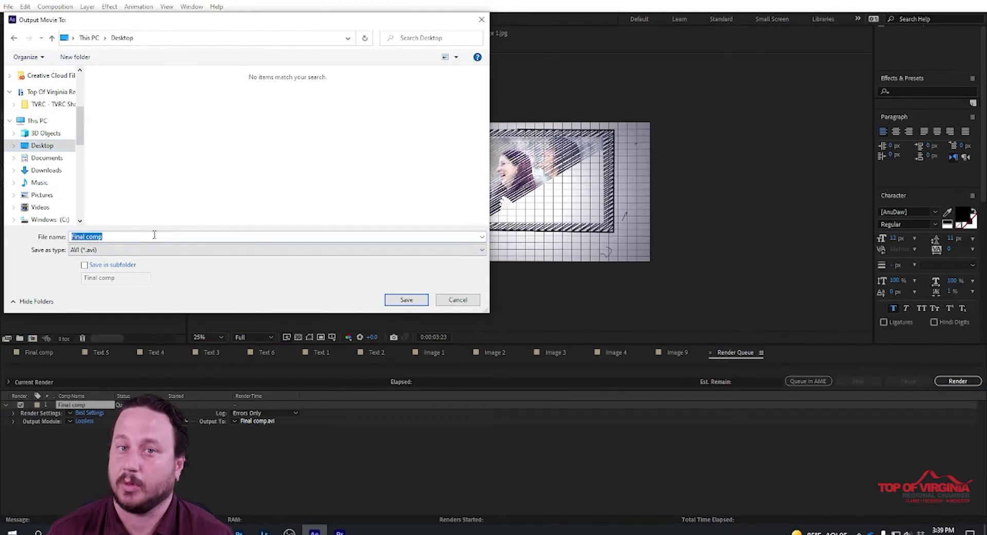
type("Cnav")
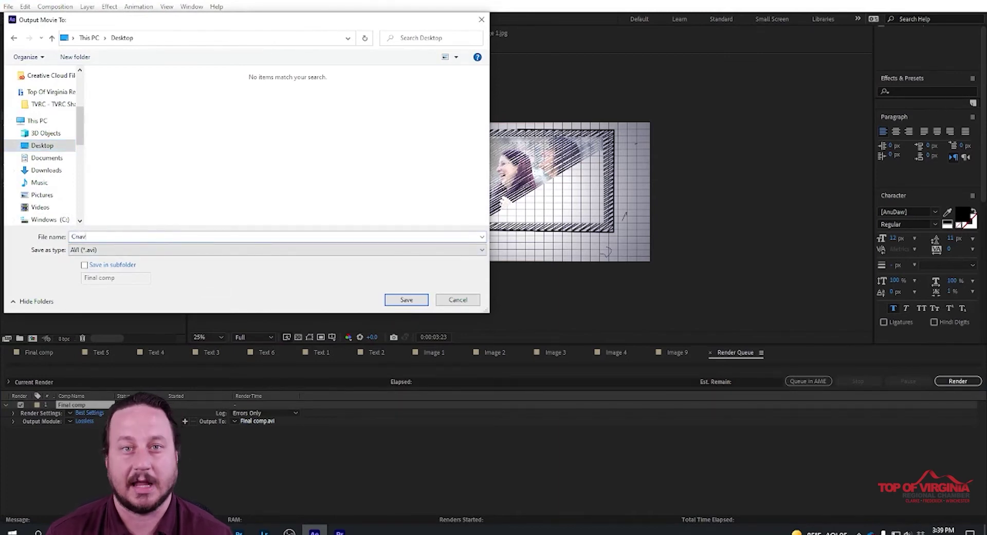
key("BackSpace")
key("BackSpace")
type("anv")
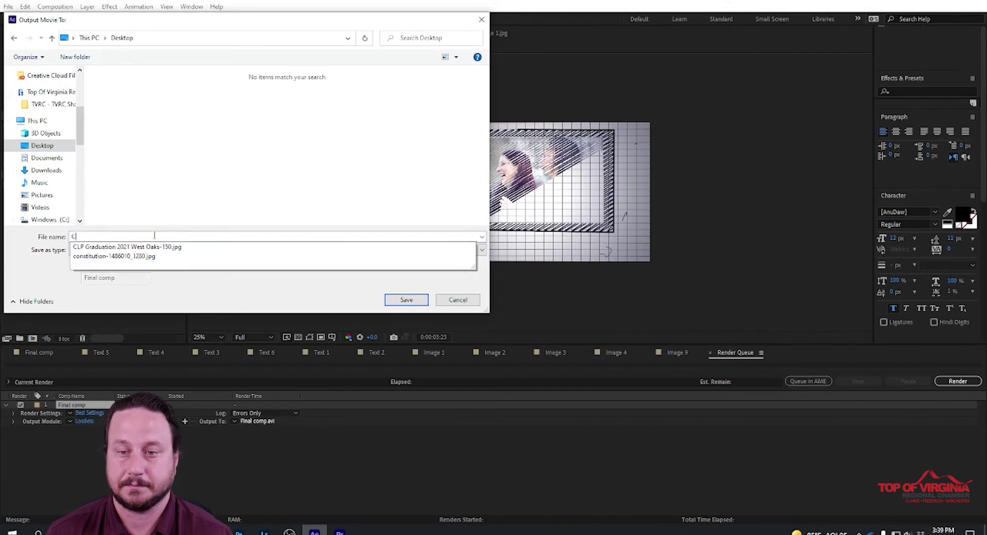
left_click(405, 302)
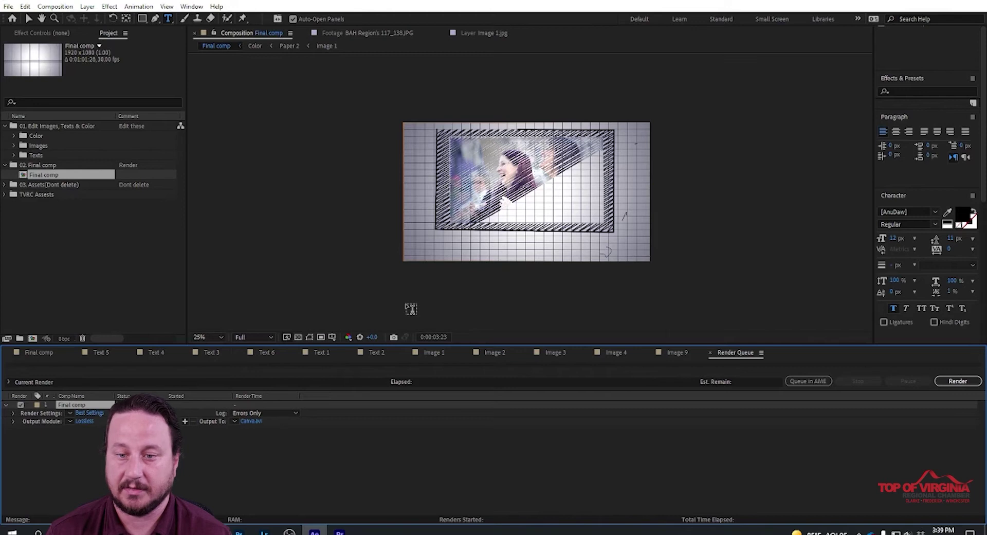
left_click(958, 381)
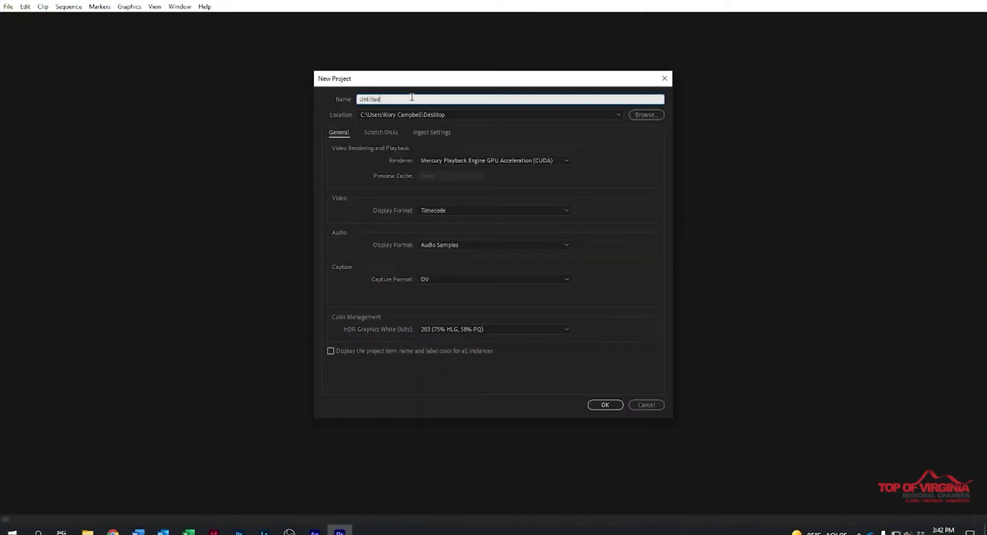
- Switch to Premiere Pro and create a project named Canva on the Desktop, using the Assembly workspace
key("Return")
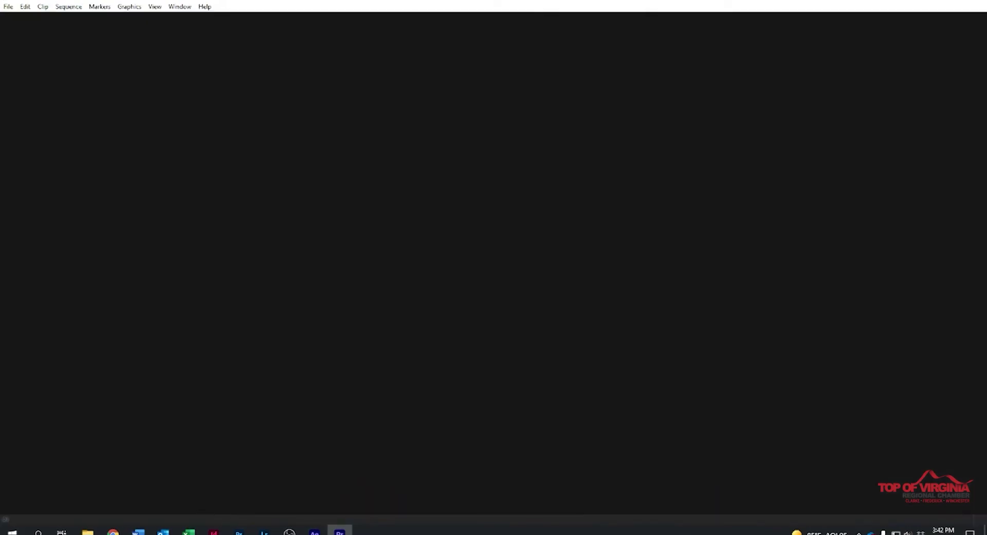
left_click(353, 22)
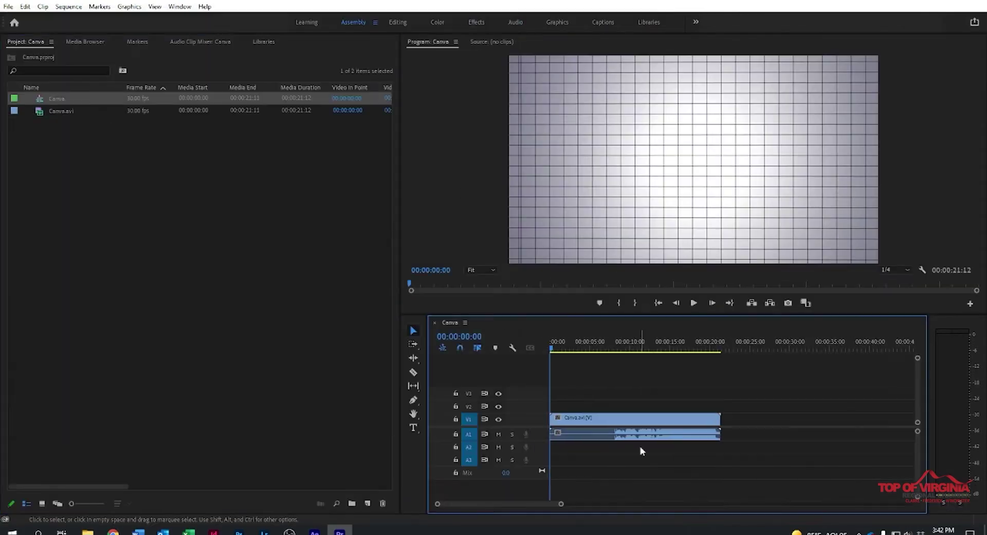
- Separate the audio from the Canva.avi clip in the sequence and delete it, keeping the video
right_click(643, 435)
left_click(675, 163)
left_click(643, 435)
key("Delete")
- Export the Canva sequence to the Desktop as the H.264 file Canva.mp4 with maximum render quality
left_click(8, 7)
mouse_move(31, 326)
left_click(180, 326)
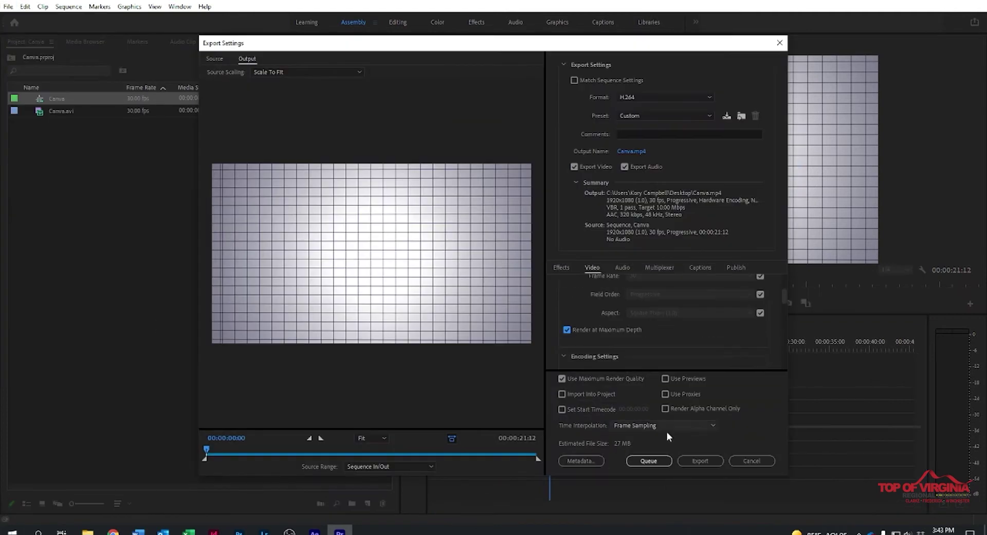
left_click(701, 460)
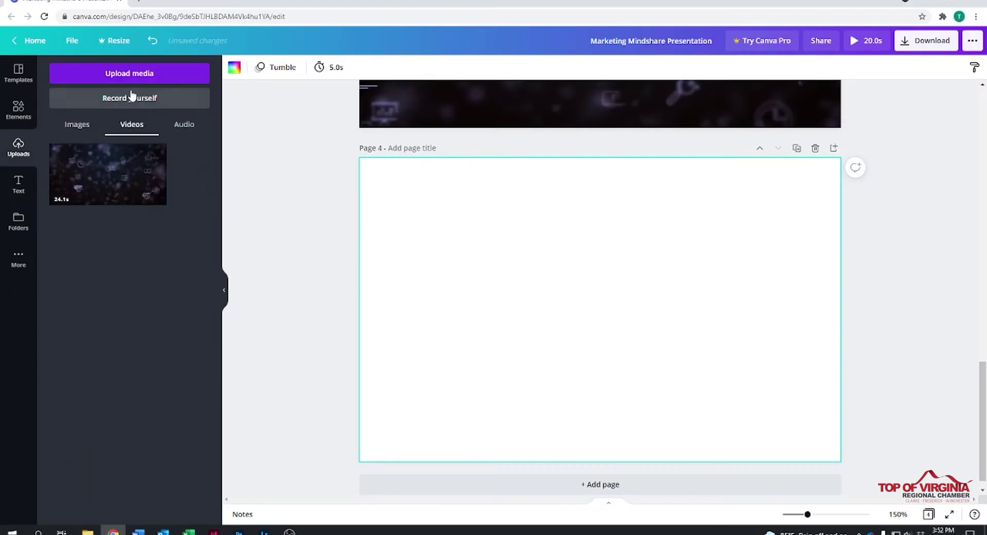
- Switch back to the Canva presentation and upload the exported Canva video from the Desktop
left_click(147, 72)
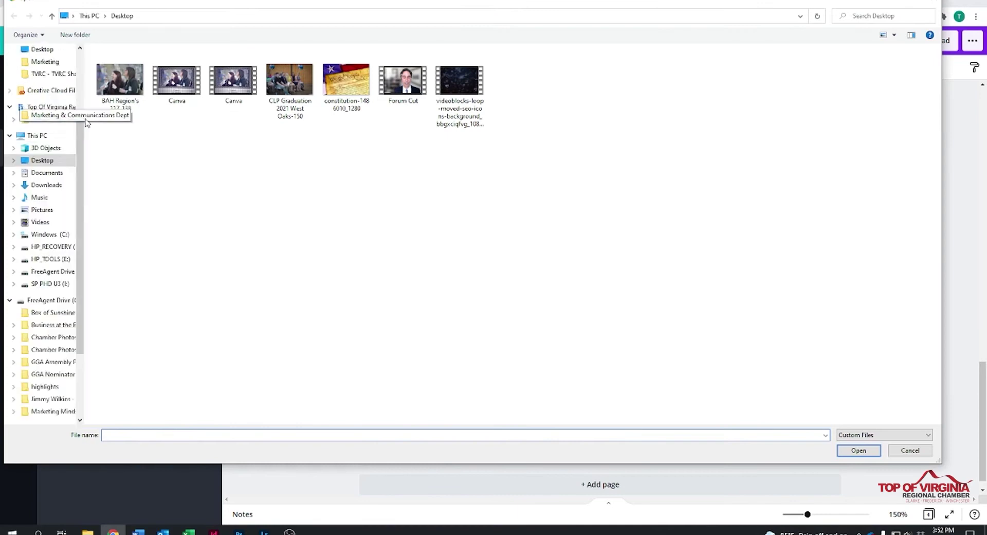
double_click(230, 87)
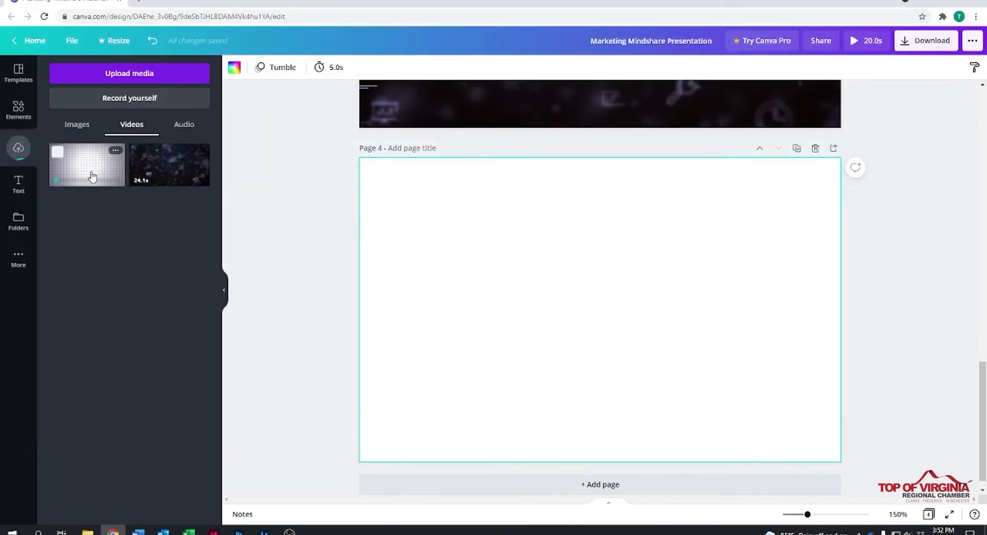
mouse_move(92, 177)
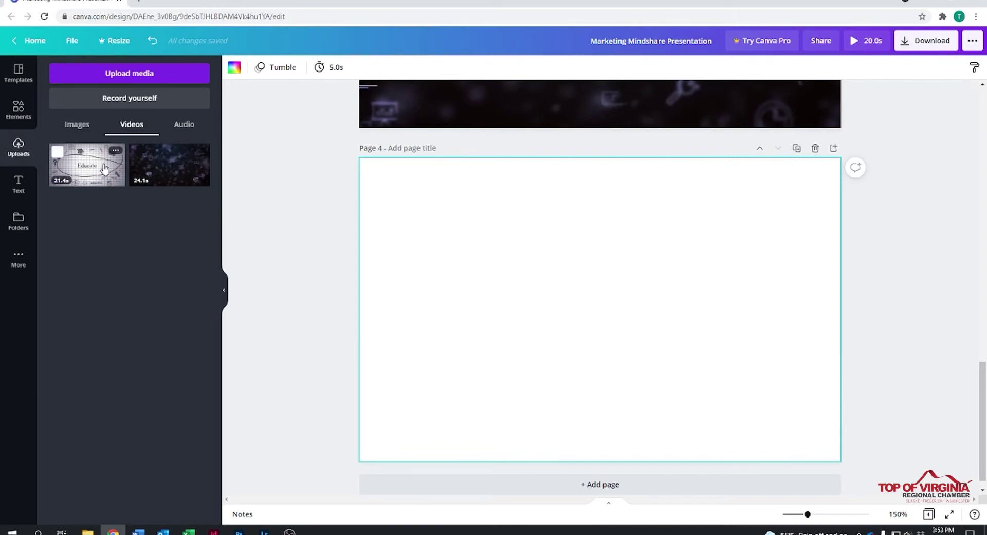
- Place the uploaded Canva video on page 4 and enlarge it to cover the whole page
left_click(105, 168)
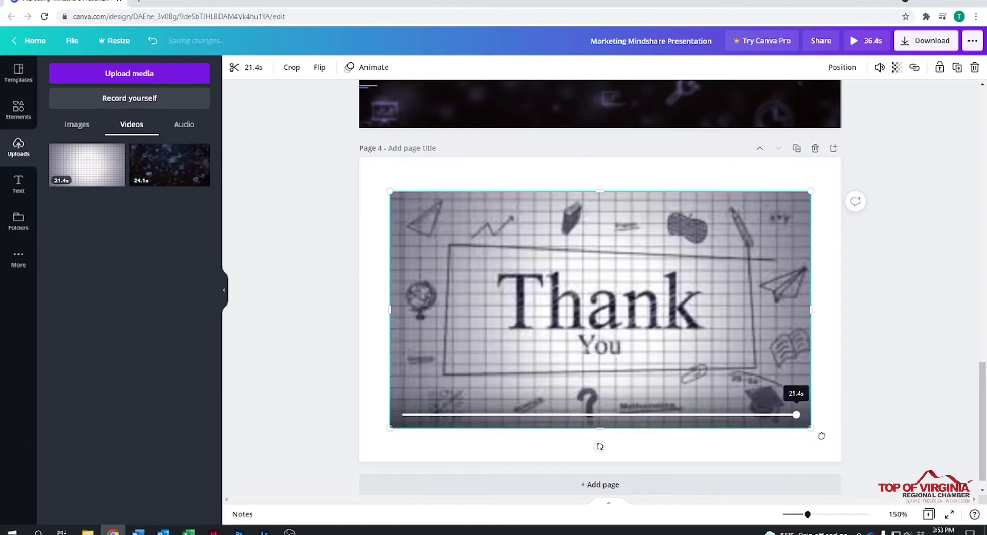
left_click_drag(810, 431, 864, 472)
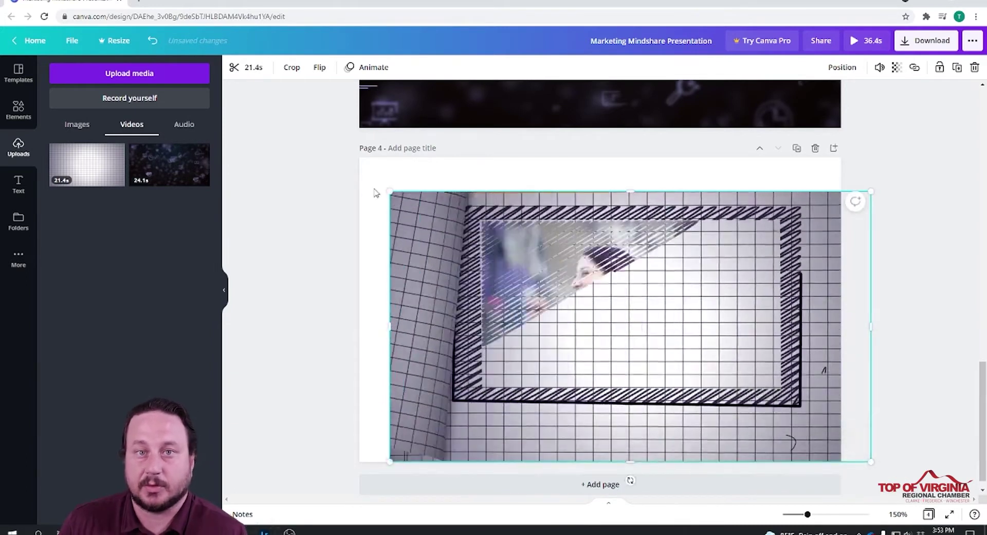
left_click_drag(388, 192, 329, 157)
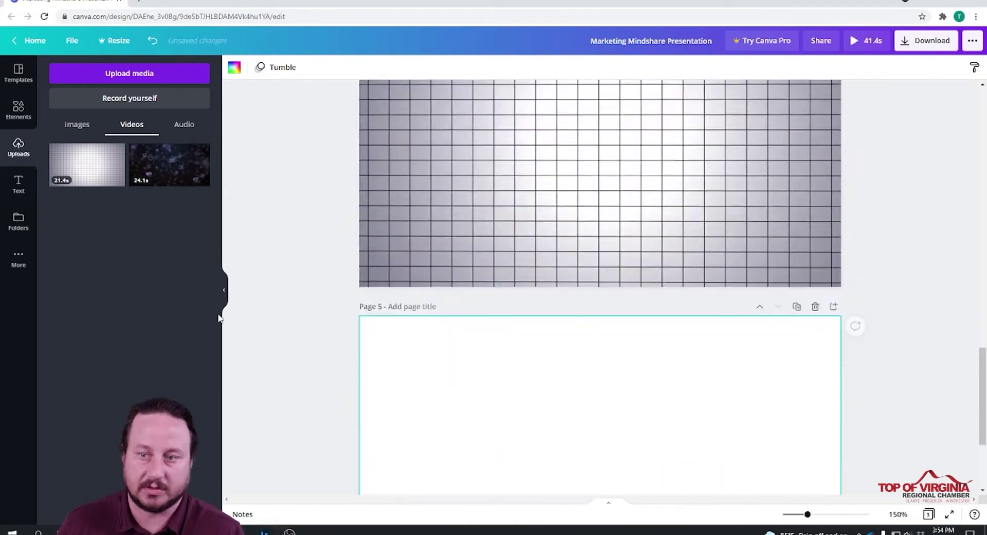
- Upload the TVRC Colorful Logo Reveal Full video from the Chamber's 2020 Logo folder and fill the blank page 5 with it
left_click(110, 73)
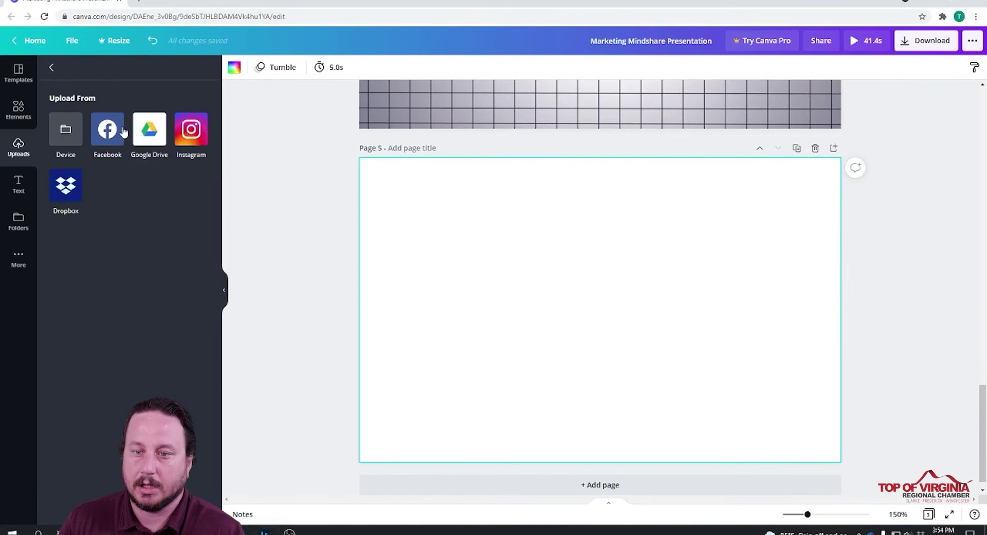
left_click(76, 148)
left_click(55, 216)
scroll(123, 288, "down", 4)
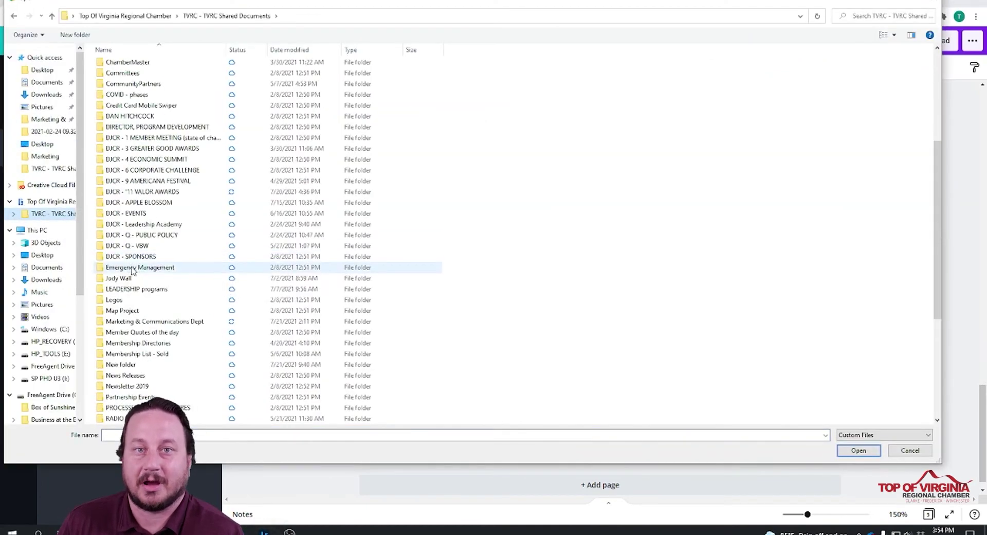
double_click(127, 300)
double_click(124, 86)
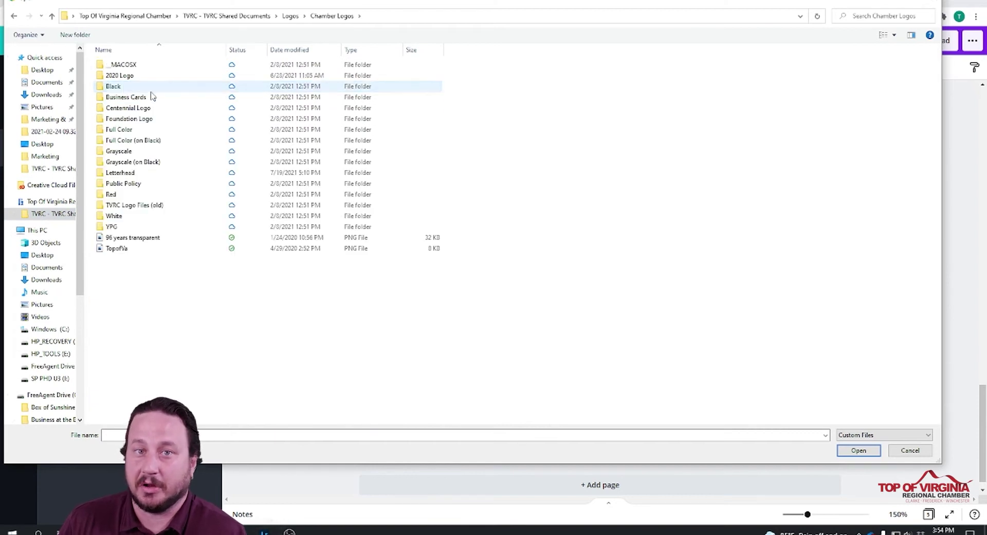
double_click(120, 75)
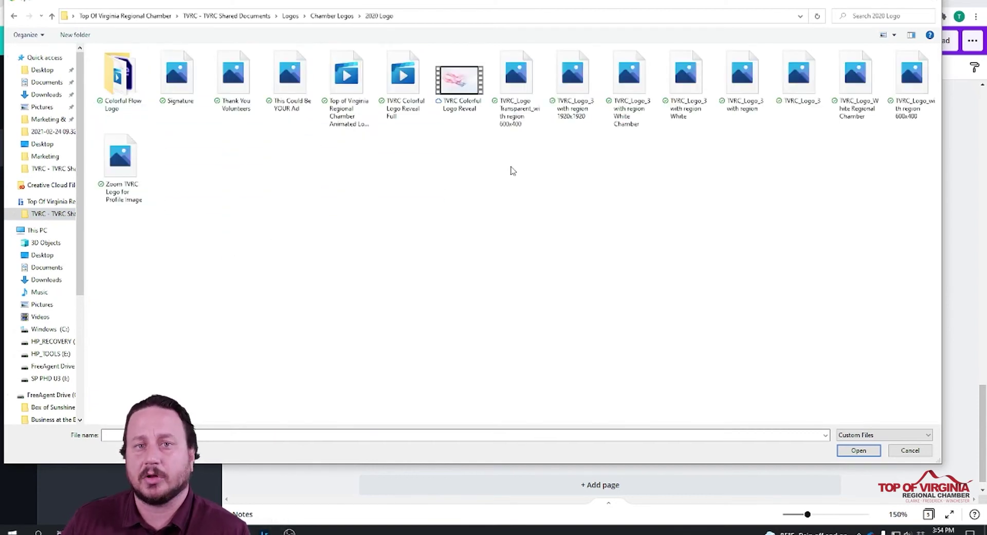
double_click(394, 108)
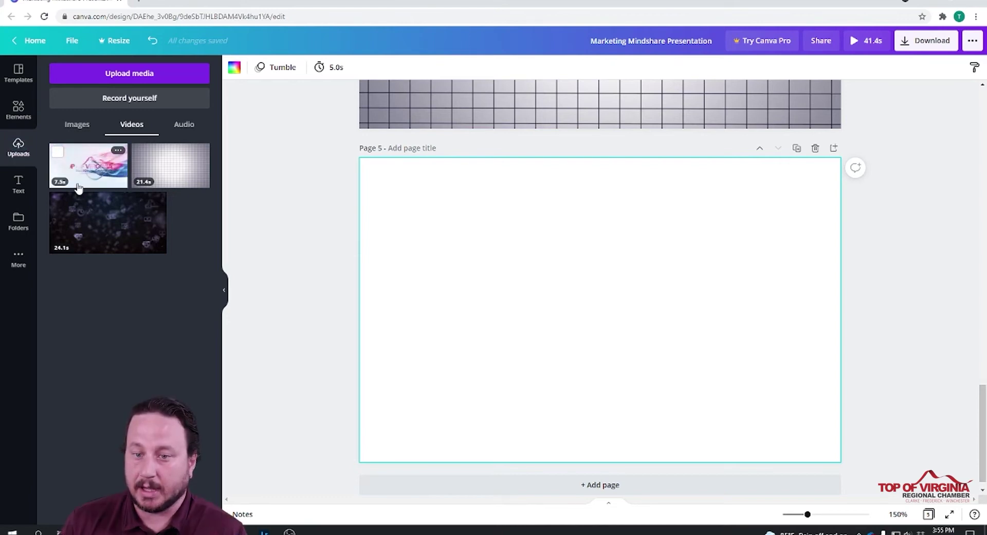
left_click_drag(97, 165, 371, 176)
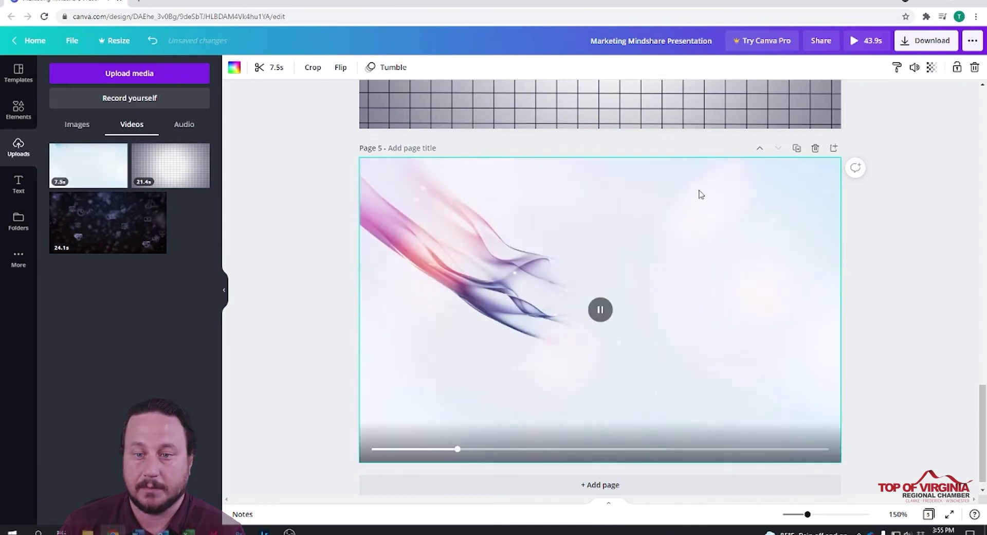
- Return to page 1 and play the preview of the whole presentation
scroll(657, 319, "up", 5)
scroll(657, 319, "up", 10)
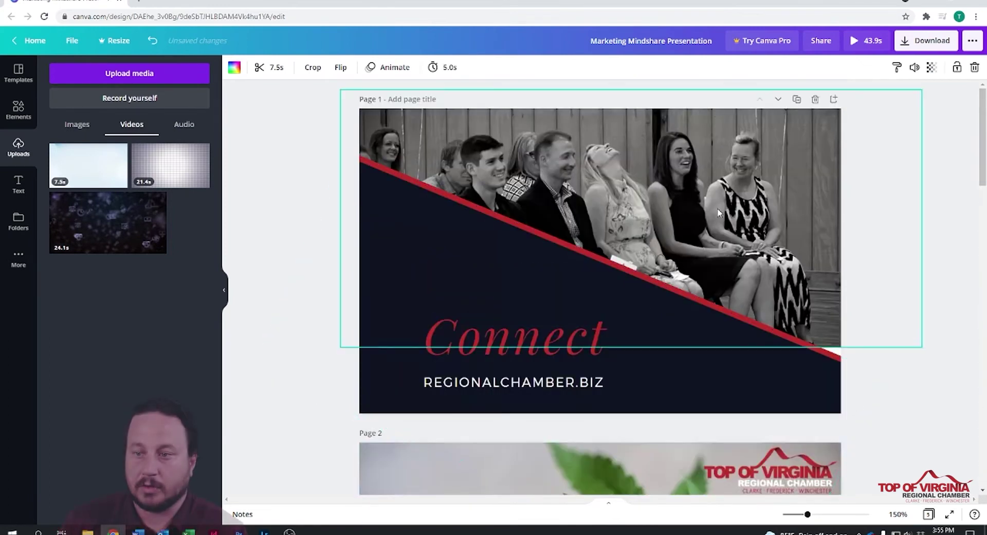
left_click(862, 47)
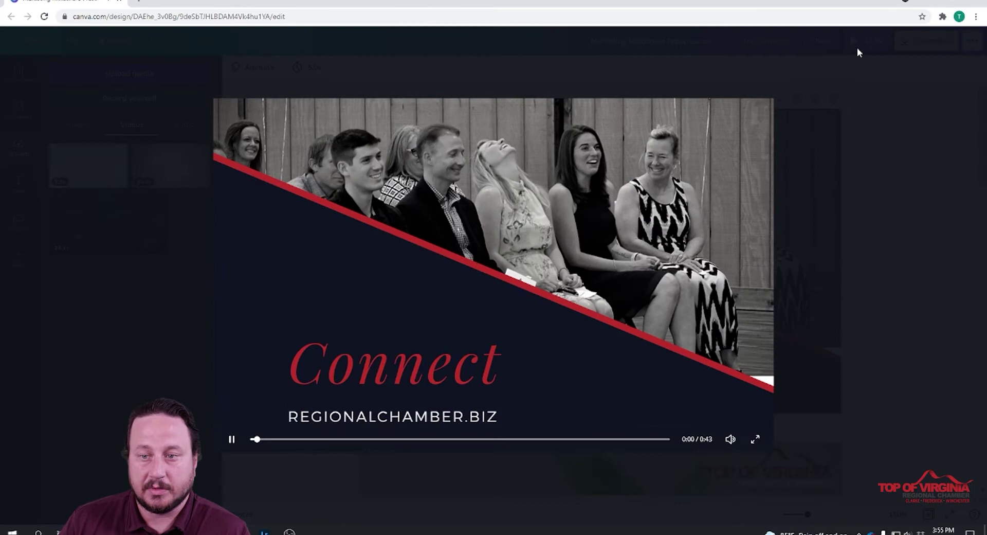
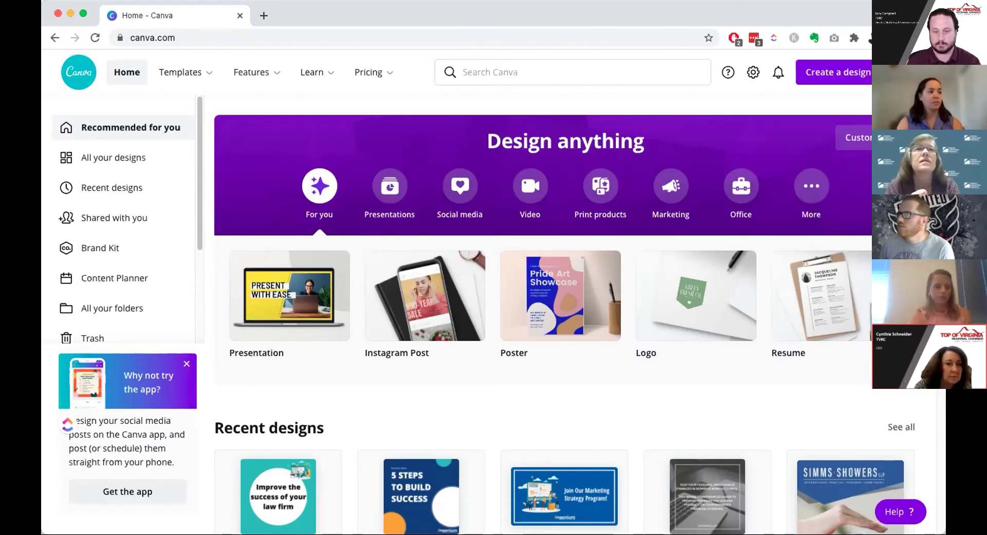
- Create a blank Instagram Story design from the Canva home page and dismiss the announcement about the new Elements feature
scroll(385, 281, "right", 10)
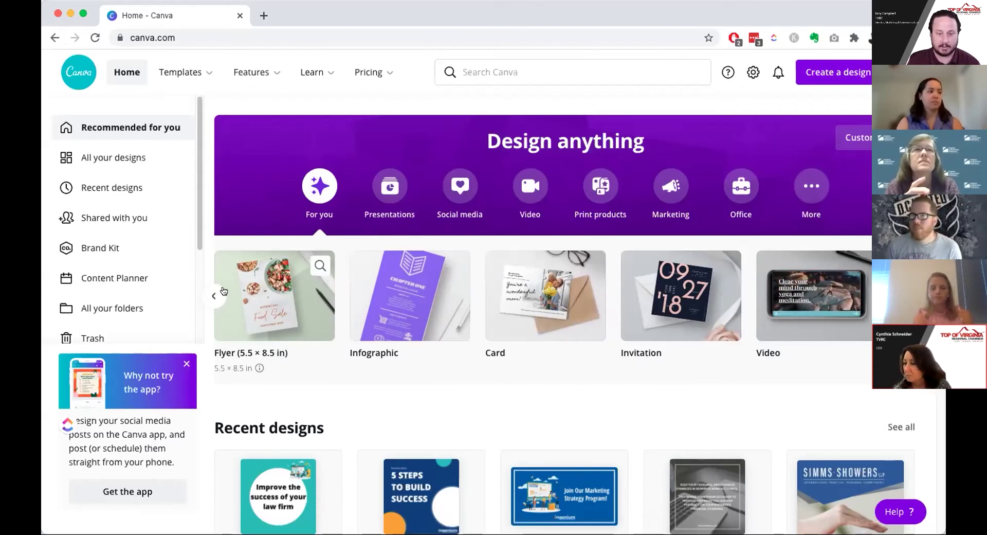
scroll(543, 295, "right", 5)
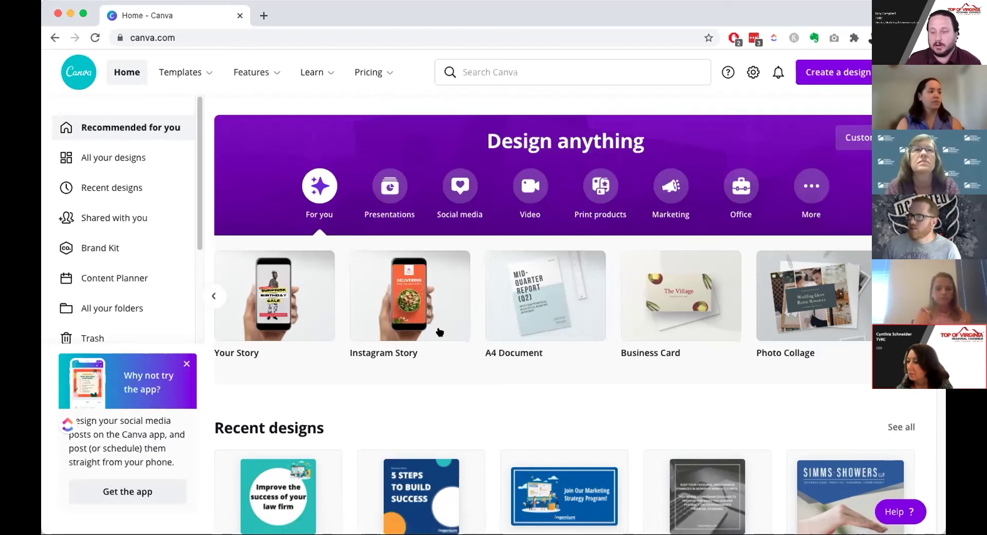
left_click(418, 315)
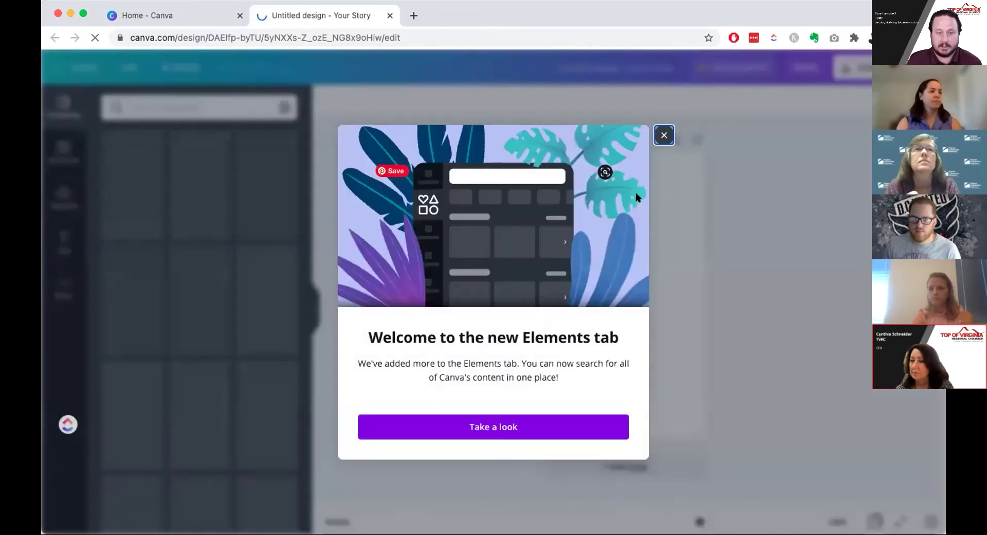
left_click(663, 135)
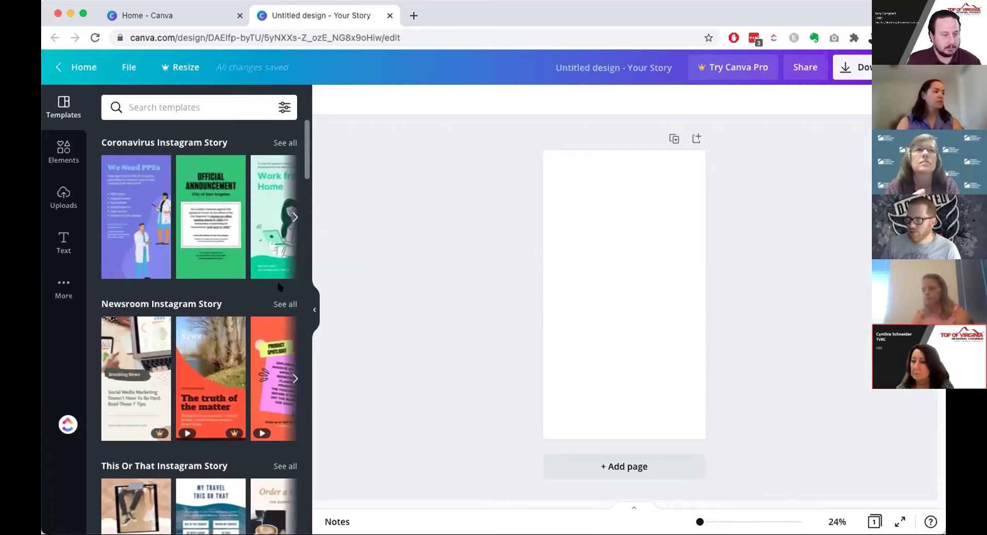
- Look through the Coronavirus, This Or That and Newsroom Instagram Story template collections
left_click(294, 216)
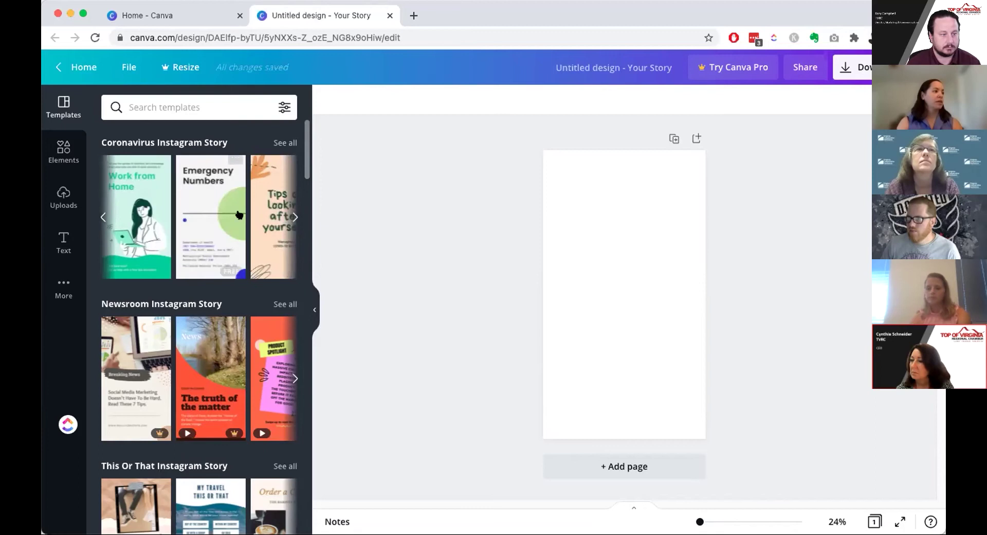
left_click(293, 218)
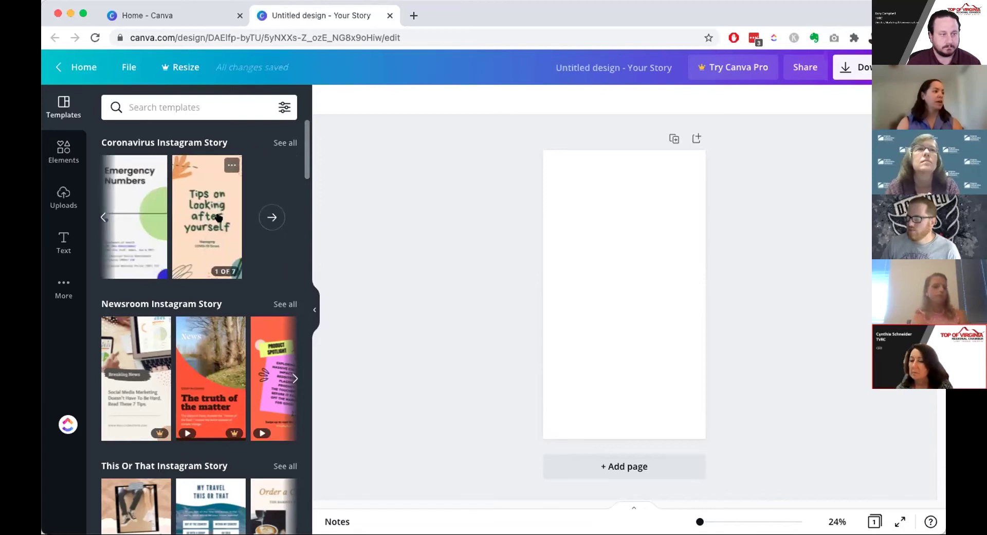
scroll(237, 360, "down", 3)
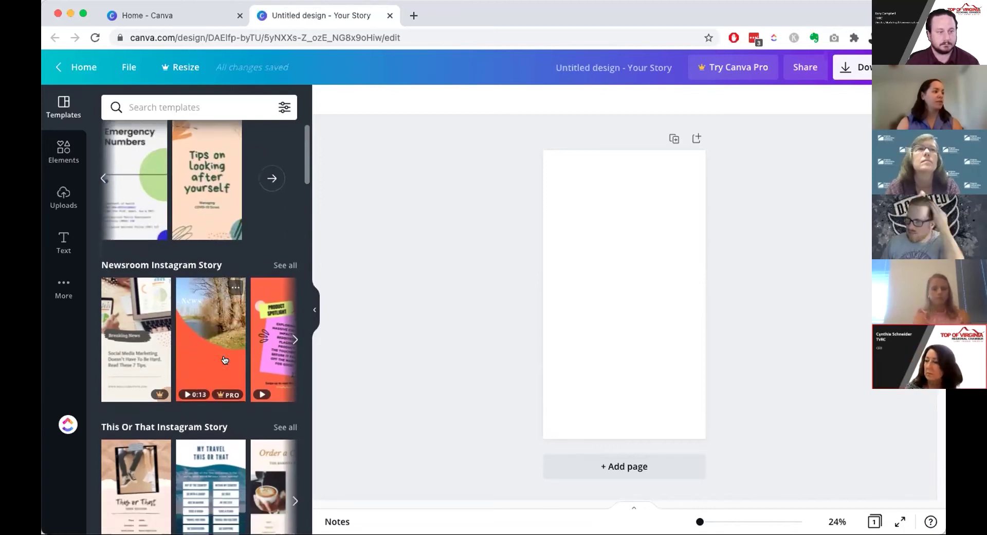
scroll(234, 450, "down", 2)
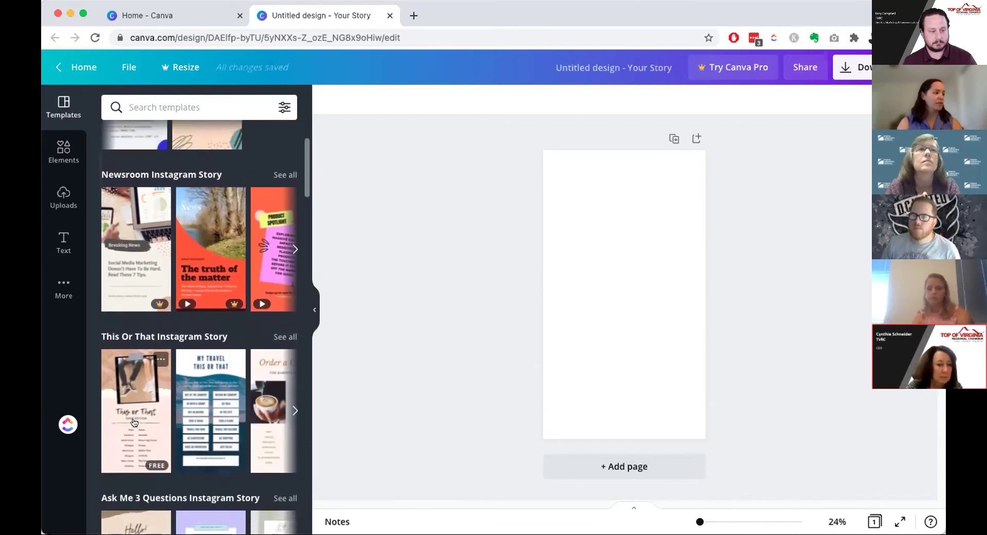
left_click(294, 412)
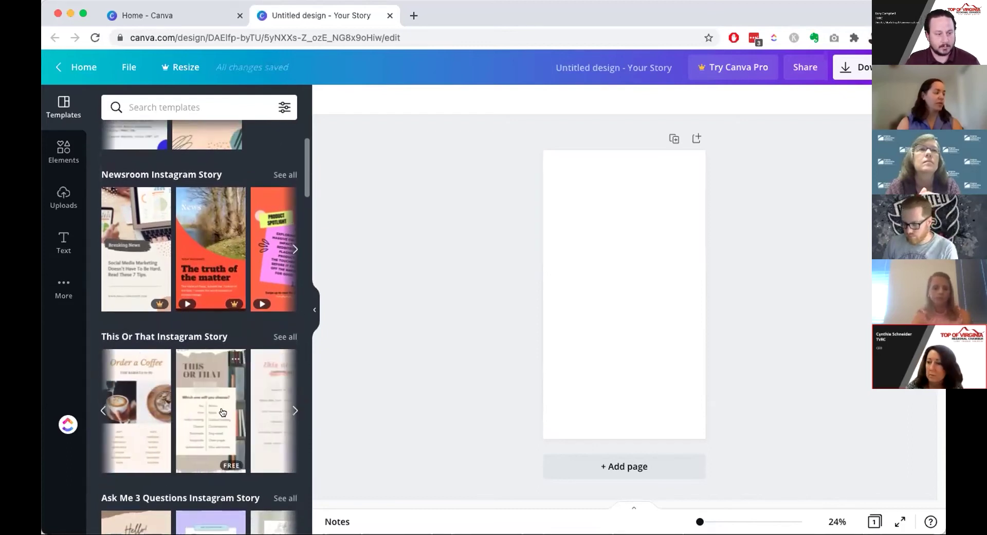
left_click(295, 410)
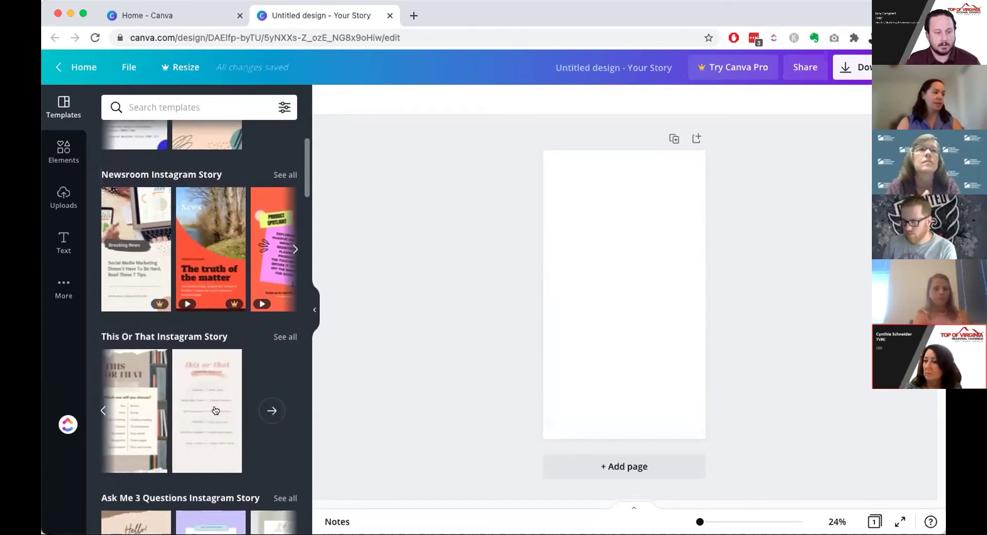
scroll(121, 332, "up", 2)
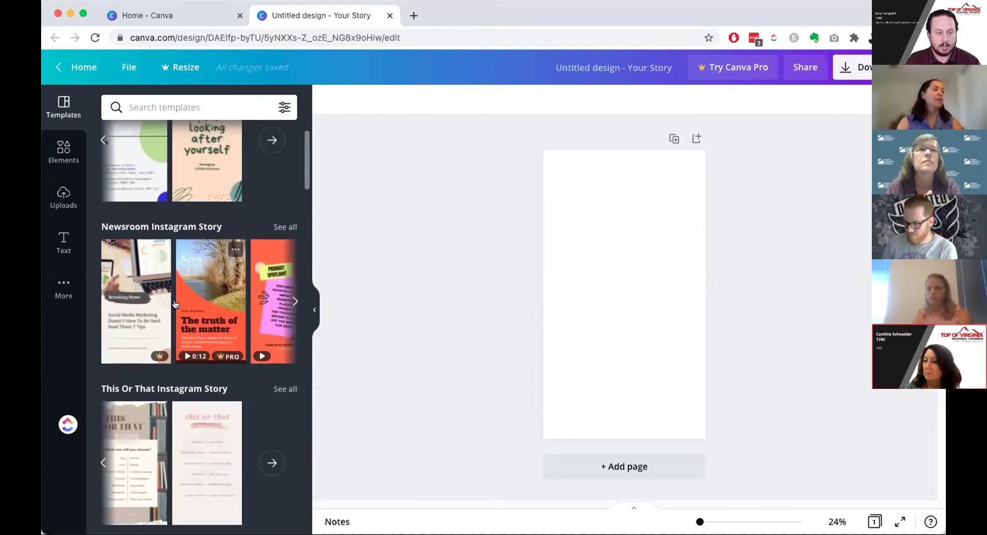
mouse_move(212, 284)
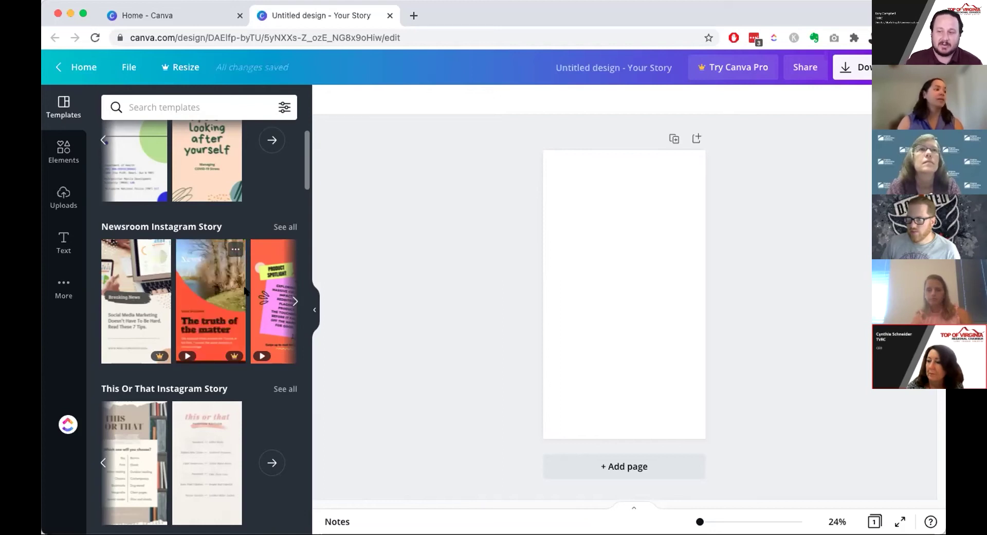
left_click(295, 301)
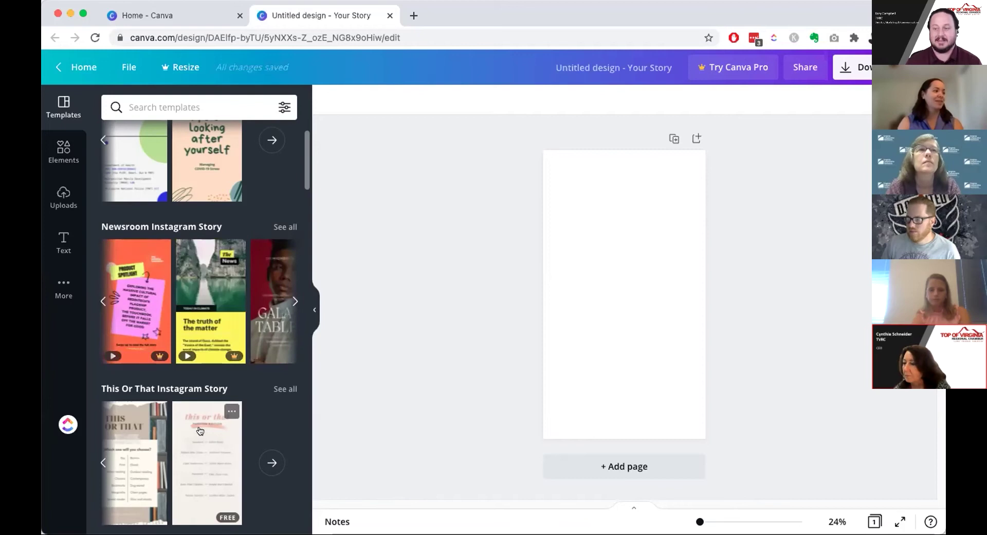
- Examine the interactive and style-based Instagram Story template categories, from Ask Me 3 Questions through Highlight Cover and Magazine Grids to Delicate Florals
scroll(164, 455, "down", 3)
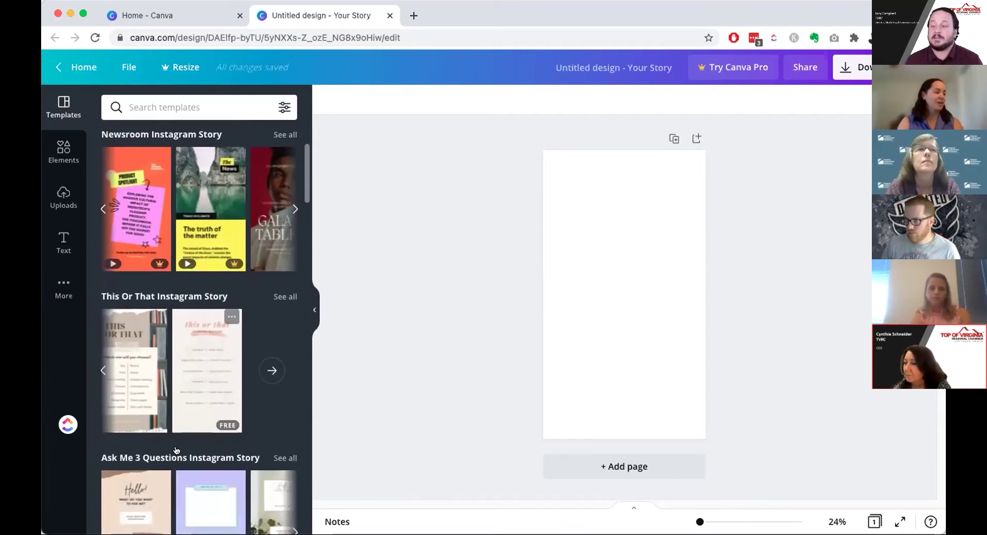
scroll(154, 360, "down", 4)
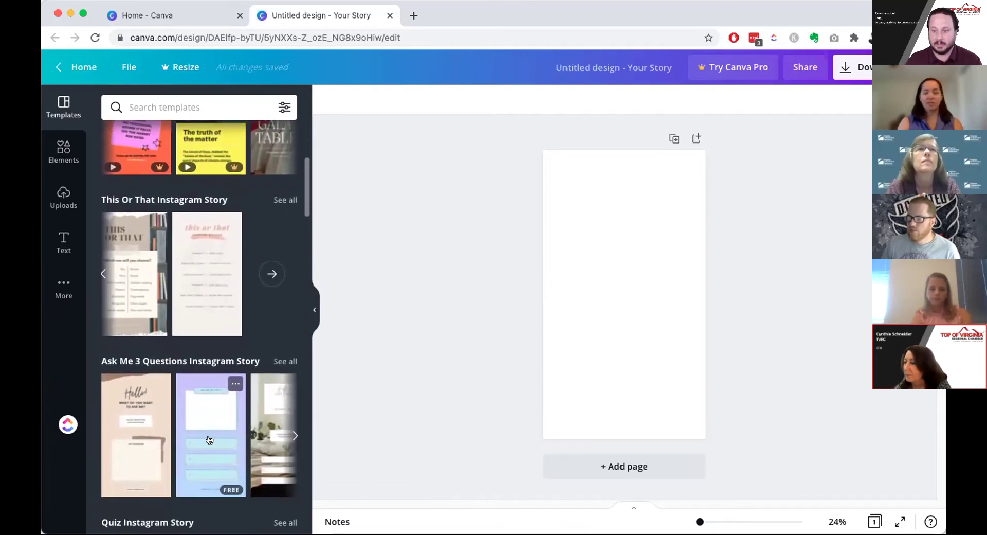
scroll(205, 411, "down", 7)
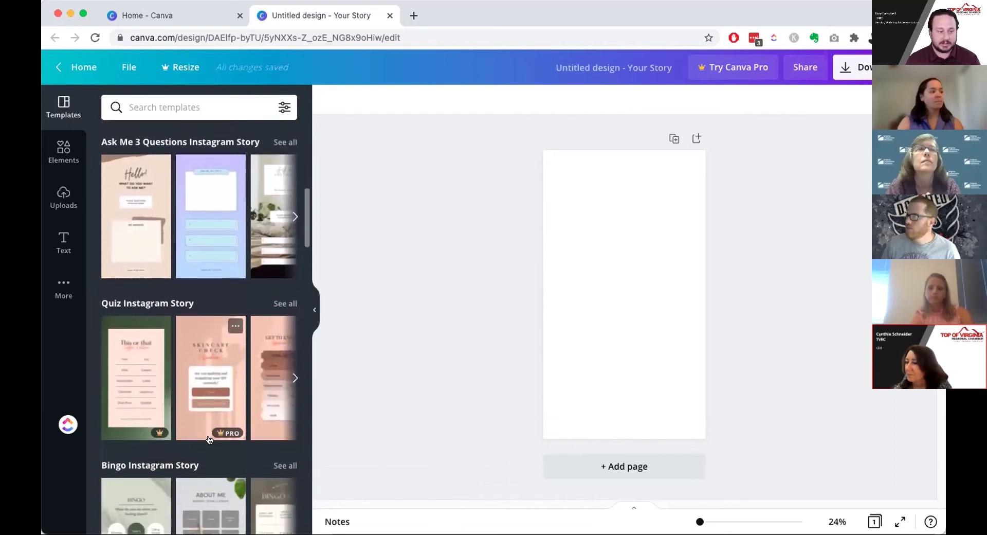
scroll(170, 391, "down", 12)
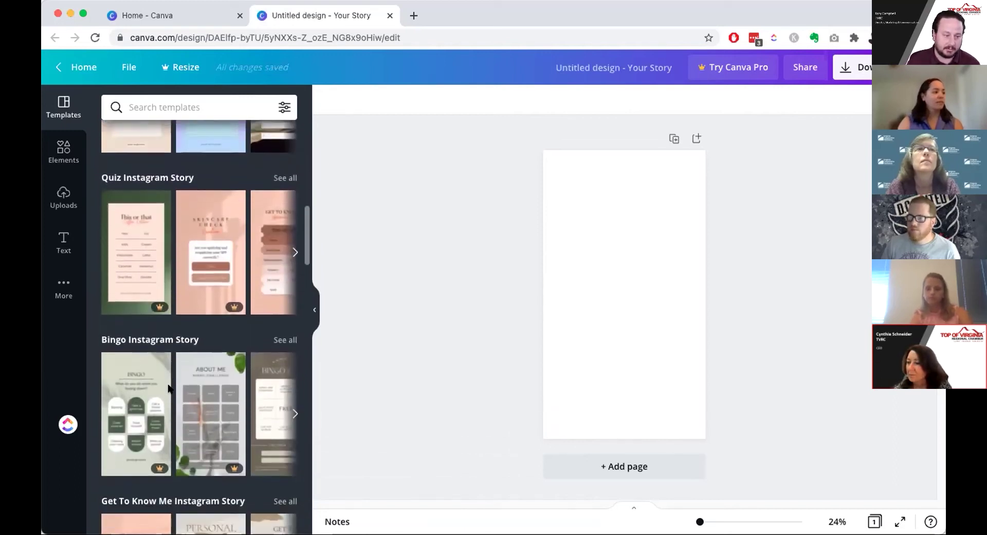
scroll(176, 418, "down", 2)
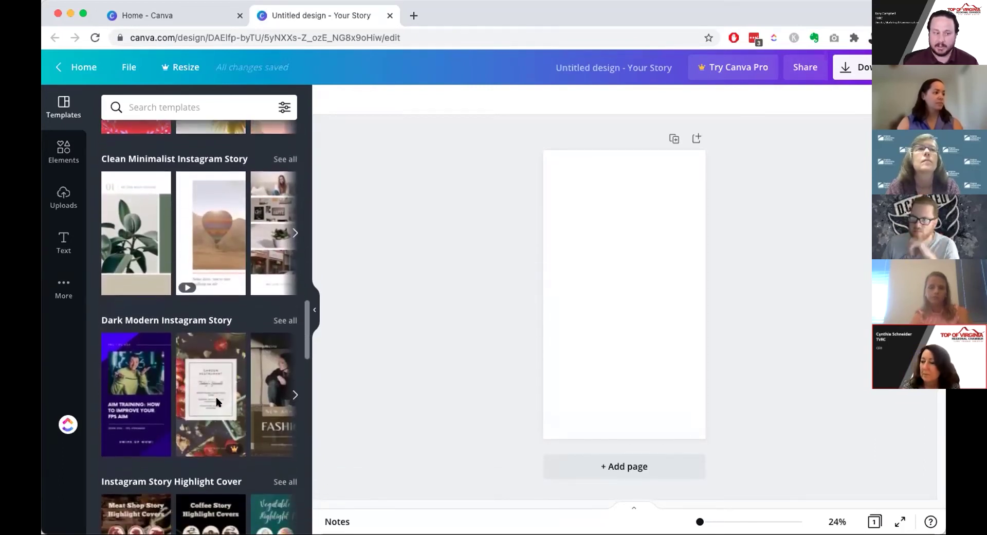
scroll(216, 403, "down", 3)
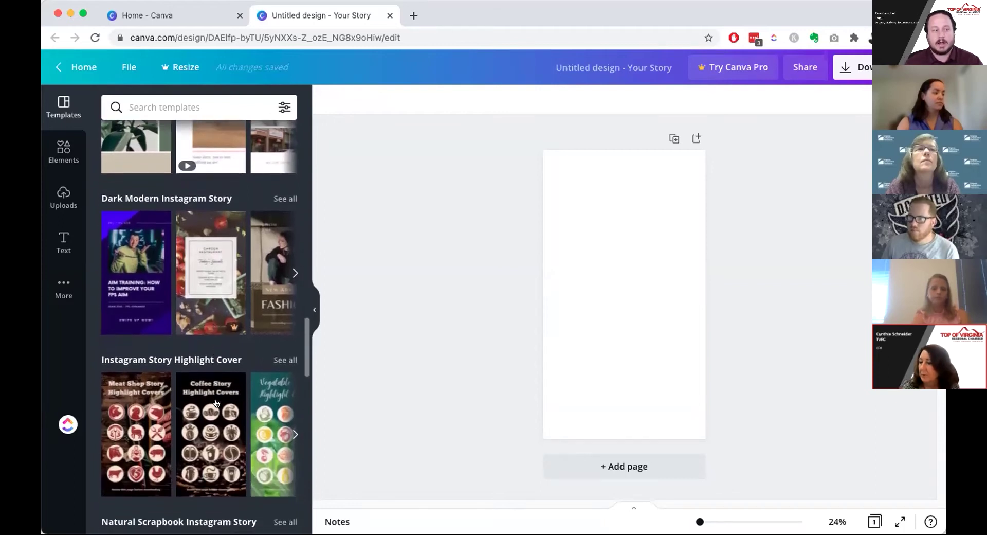
scroll(216, 403, "down", 1)
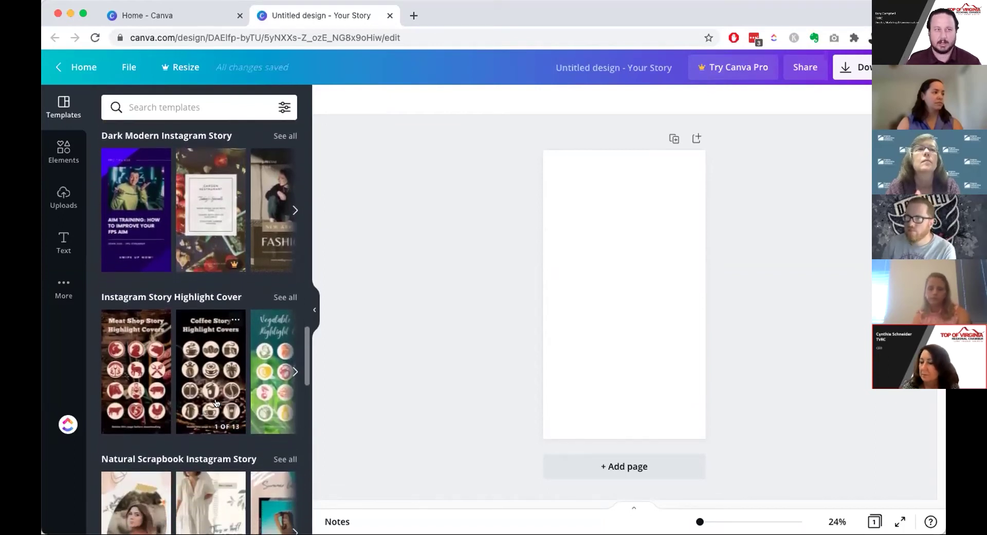
scroll(216, 403, "down", 1)
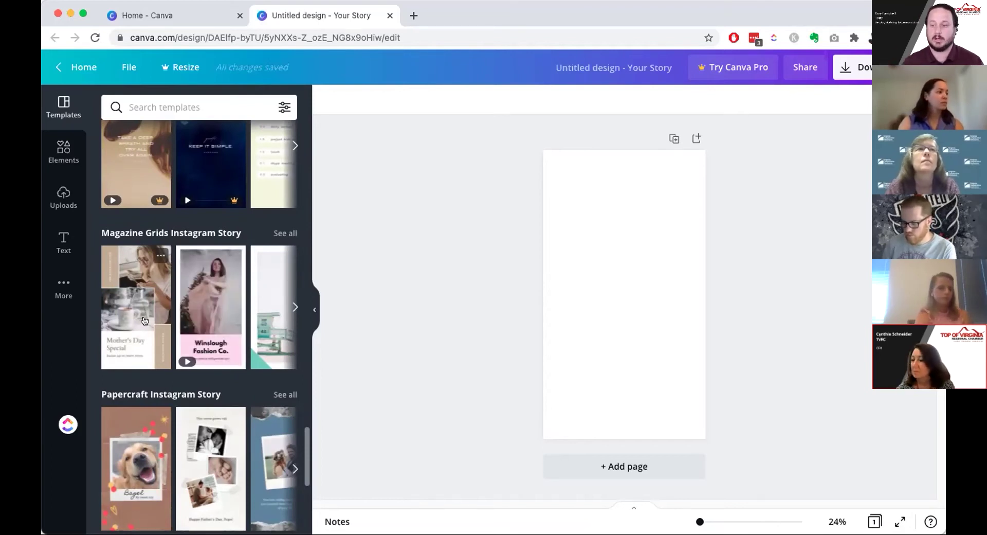
scroll(144, 320, "down", 3)
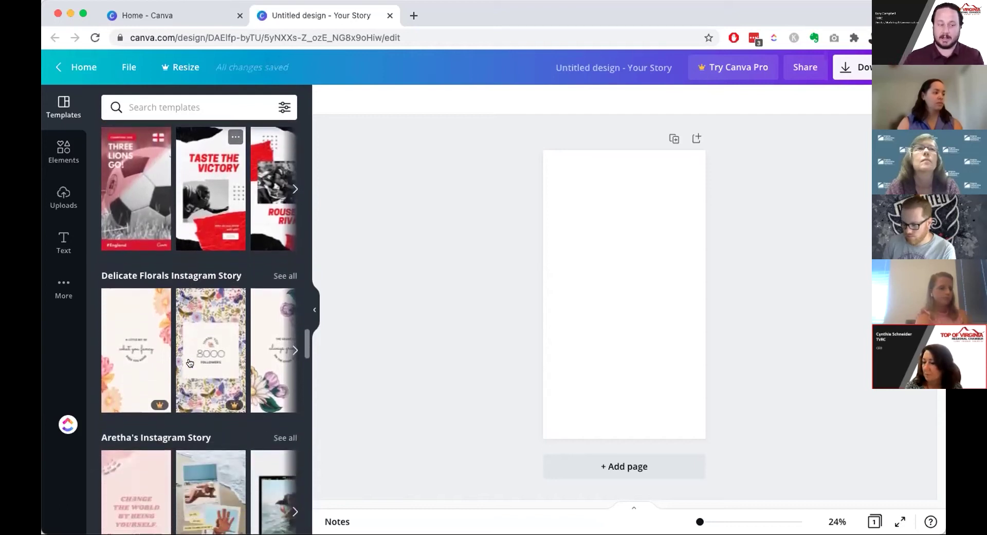
scroll(190, 363, "down", 2)
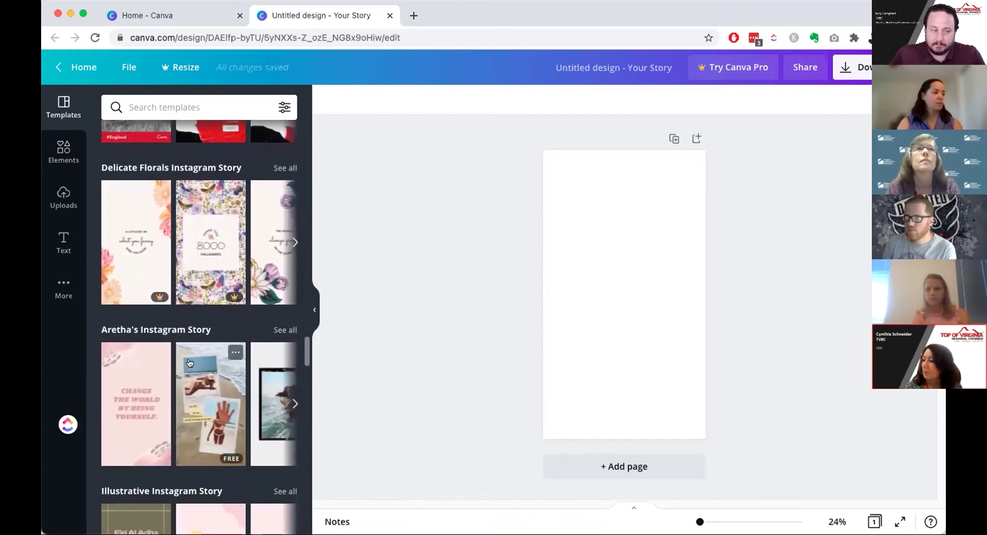
- Browse more of Aretha's Instagram Story templates and examine the travel, sale, ad and holiday template categories
scroll(190, 363, "down", 1)
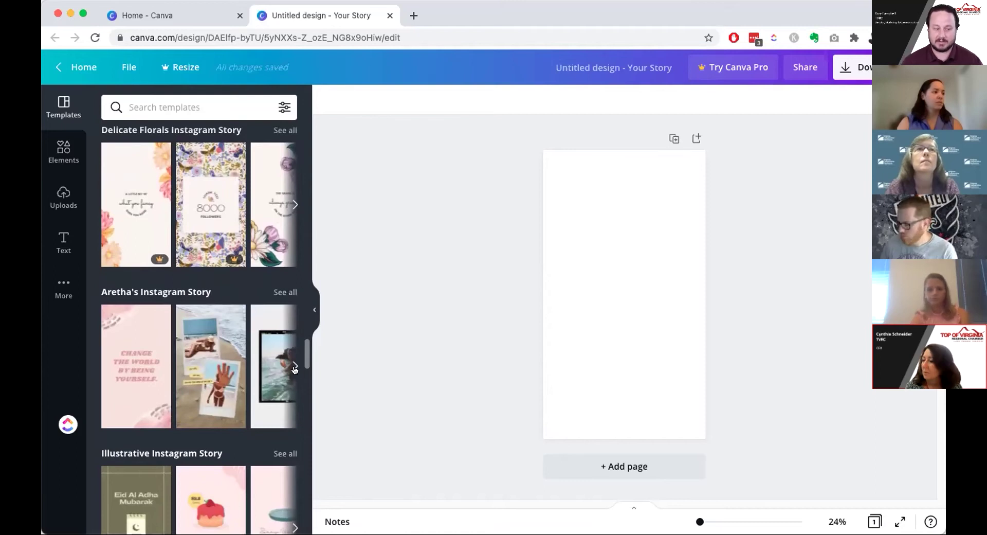
left_click(294, 367)
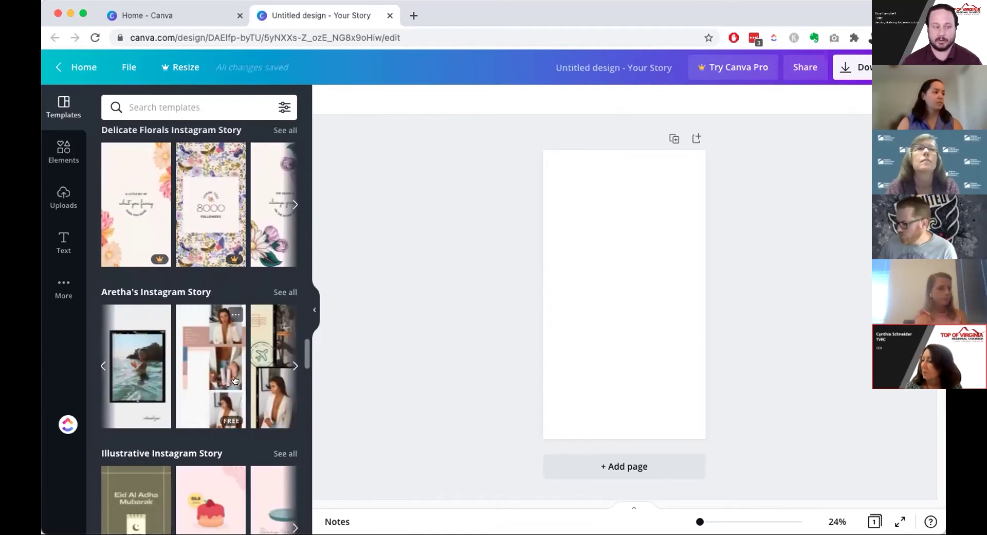
scroll(253, 379, "down", 3)
scroll(235, 380, "down", 5)
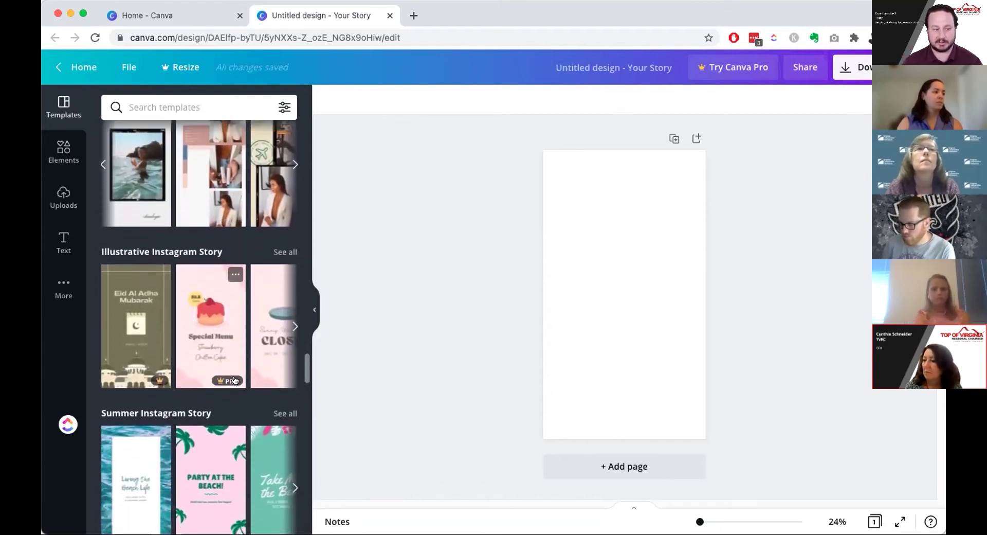
scroll(235, 380, "down", 6)
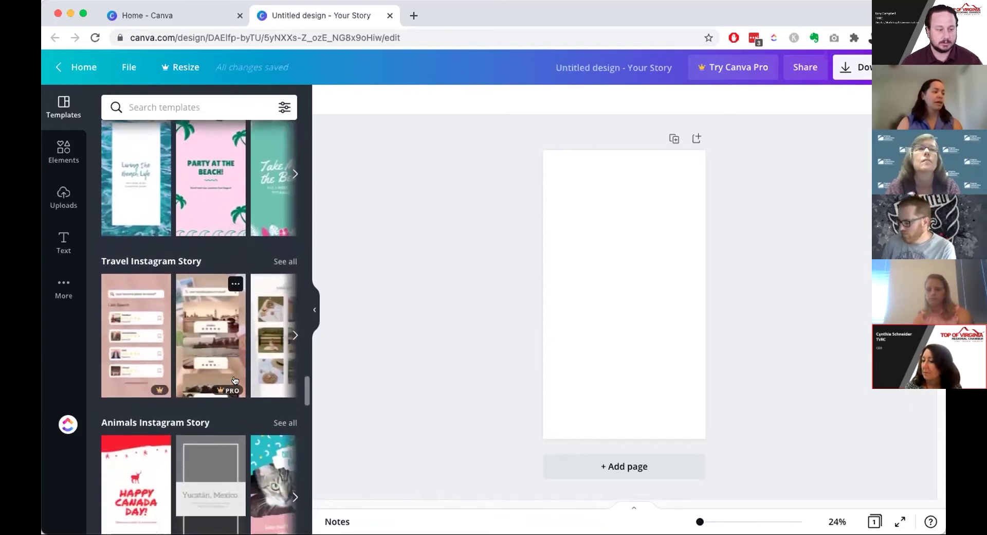
scroll(235, 380, "down", 5)
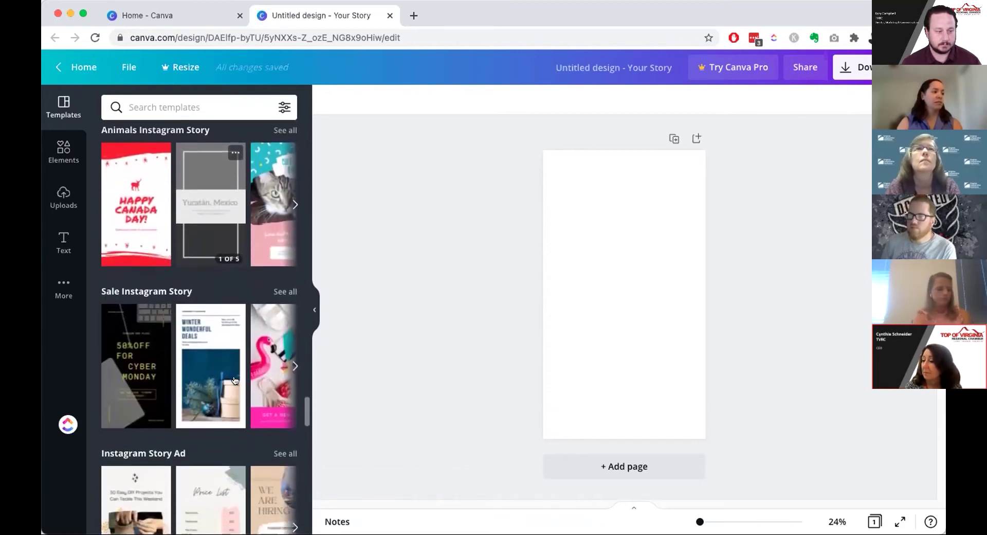
scroll(235, 380, "down", 6)
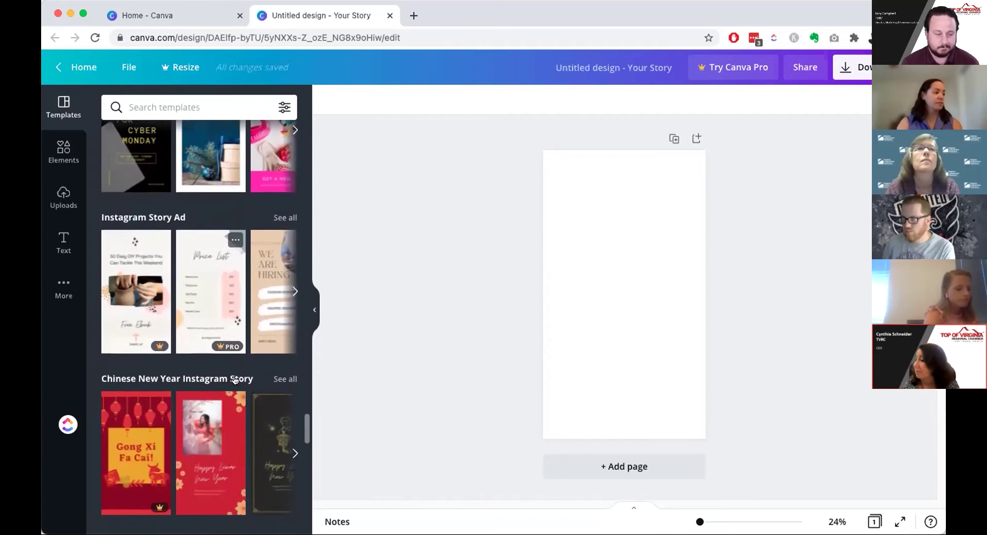
scroll(234, 372, "down", 1)
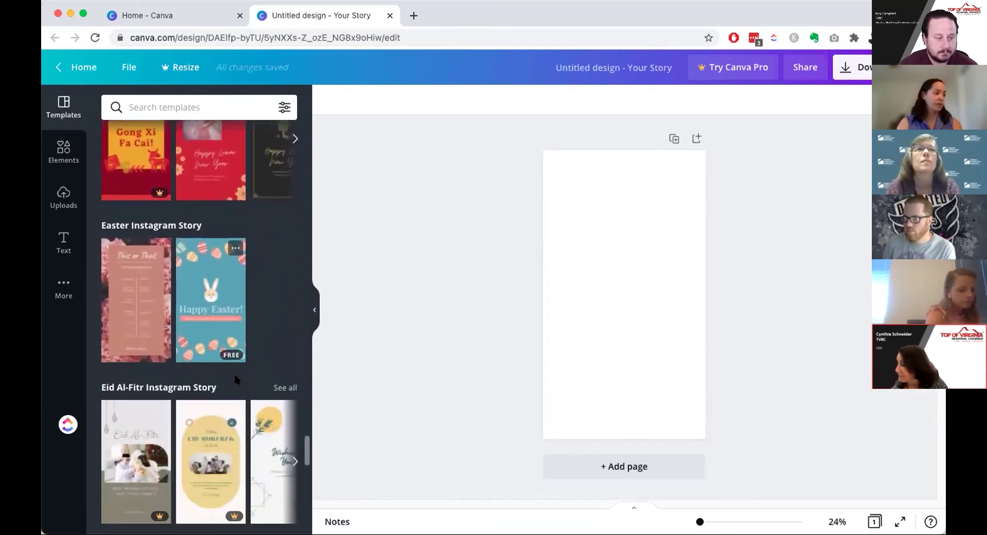
scroll(230, 320, "down", 1)
scroll(229, 319, "down", 5)
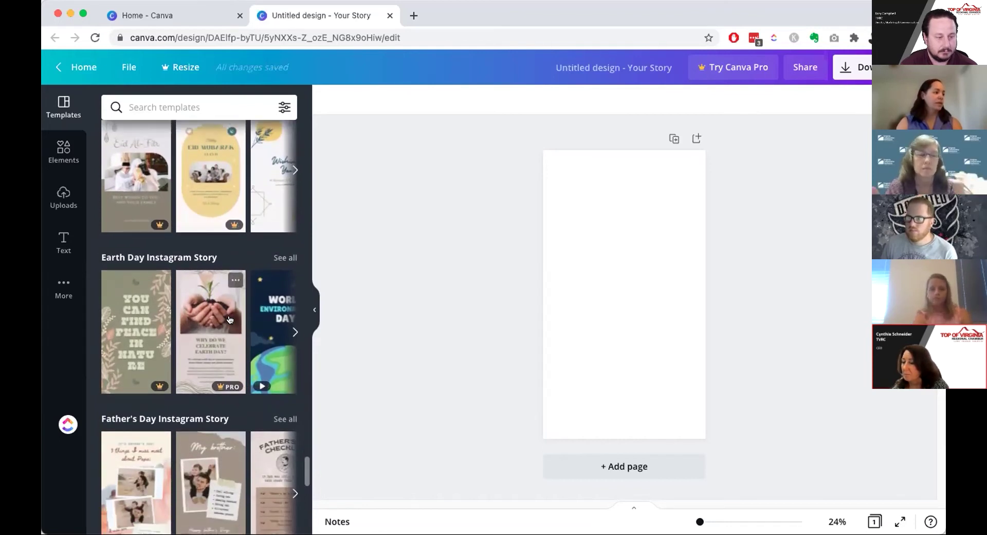
scroll(229, 320, "down", 5)
scroll(230, 318, "down", 2)
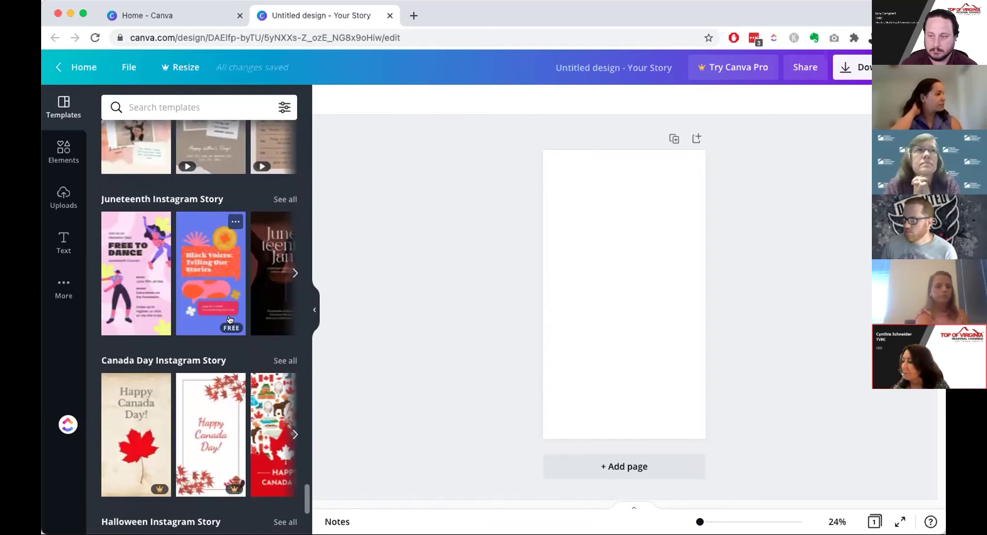
scroll(230, 319, "down", 20)
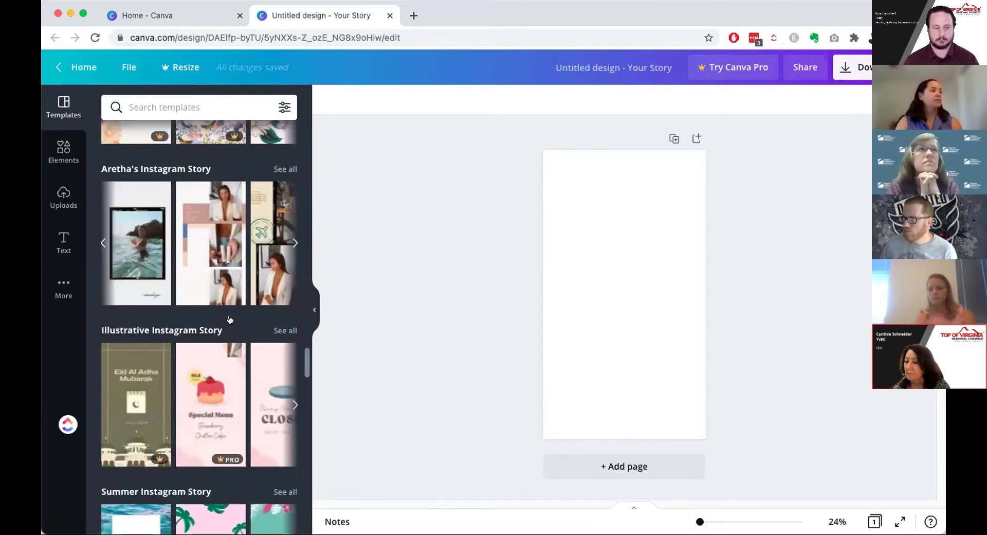
scroll(230, 319, "up", 5)
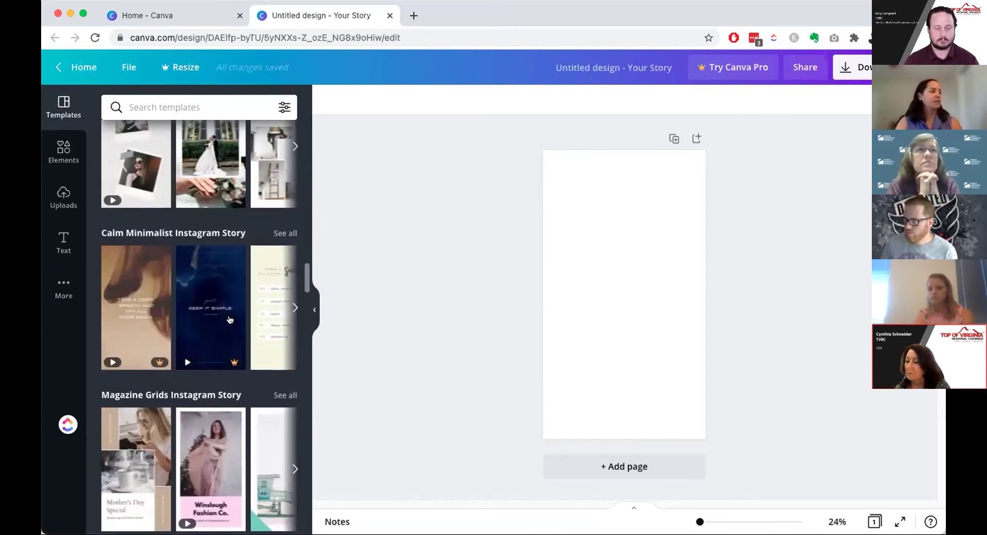
- Look back through the Instagram Story template categories, from Magazine Grids and Calm Minimalist up to Newsroom and Coronavirus
scroll(230, 320, "down", 2)
scroll(221, 370, "up", 5)
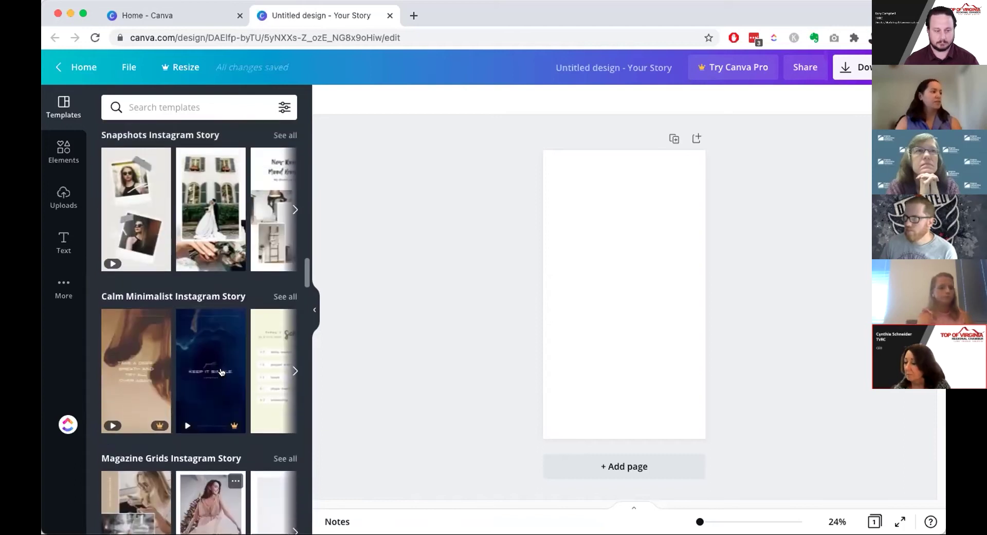
scroll(221, 372, "up", 15)
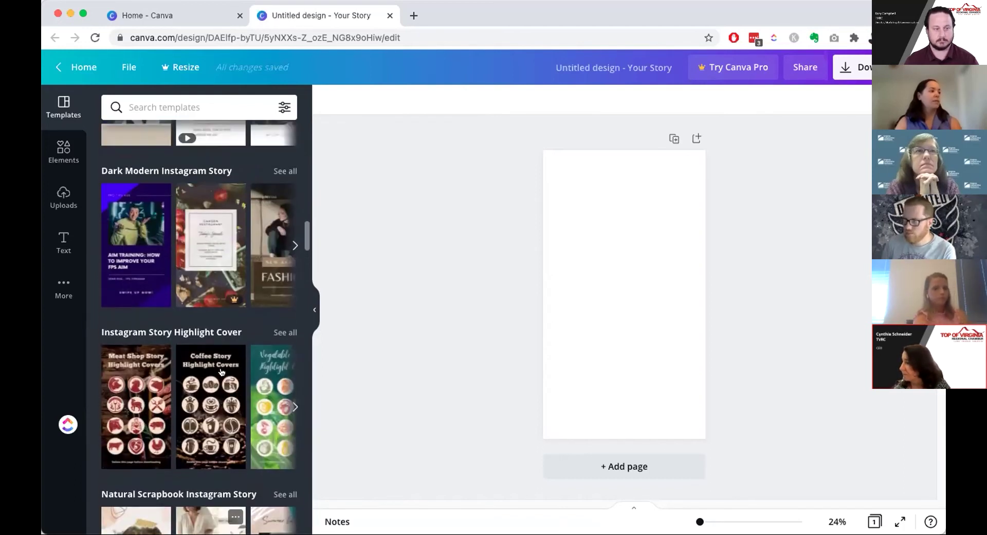
scroll(221, 371, "up", 9)
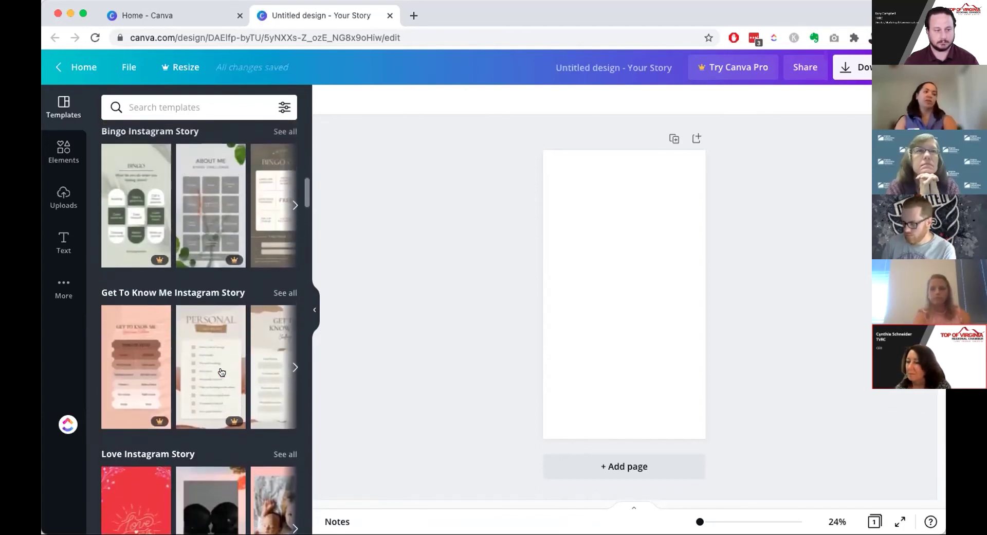
scroll(221, 372, "up", 8)
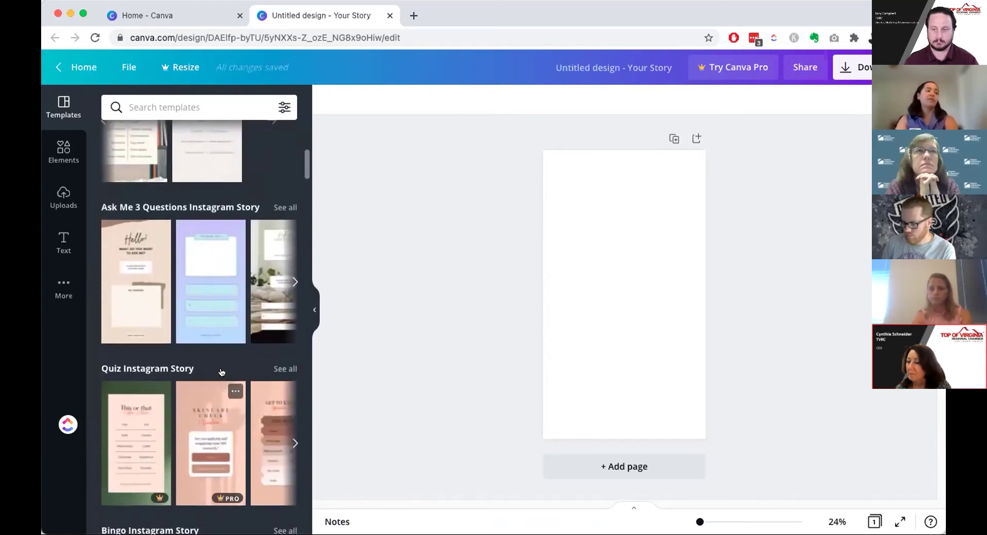
scroll(221, 372, "up", 5)
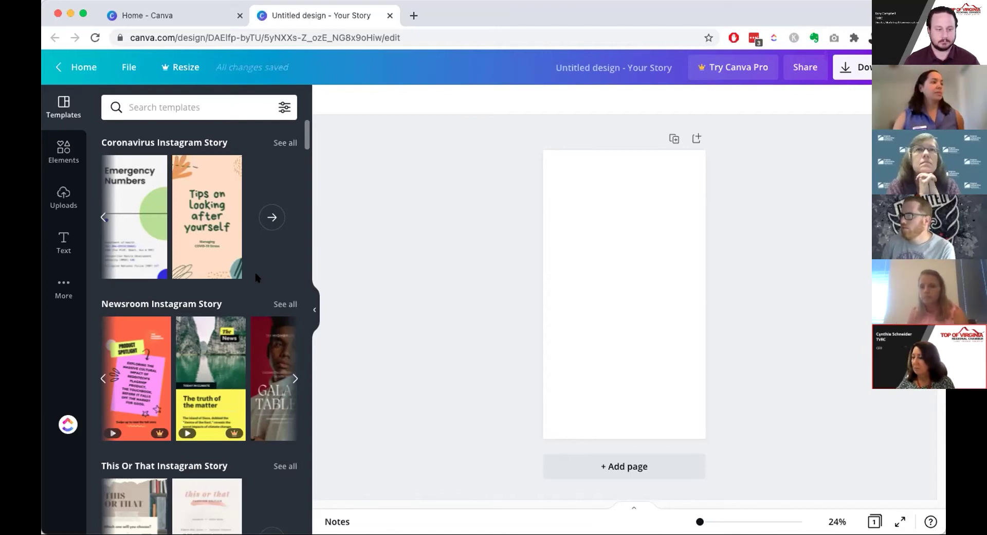
scroll(256, 278, "down", 4)
scroll(254, 270, "down", 2)
scroll(254, 270, "up", 6)
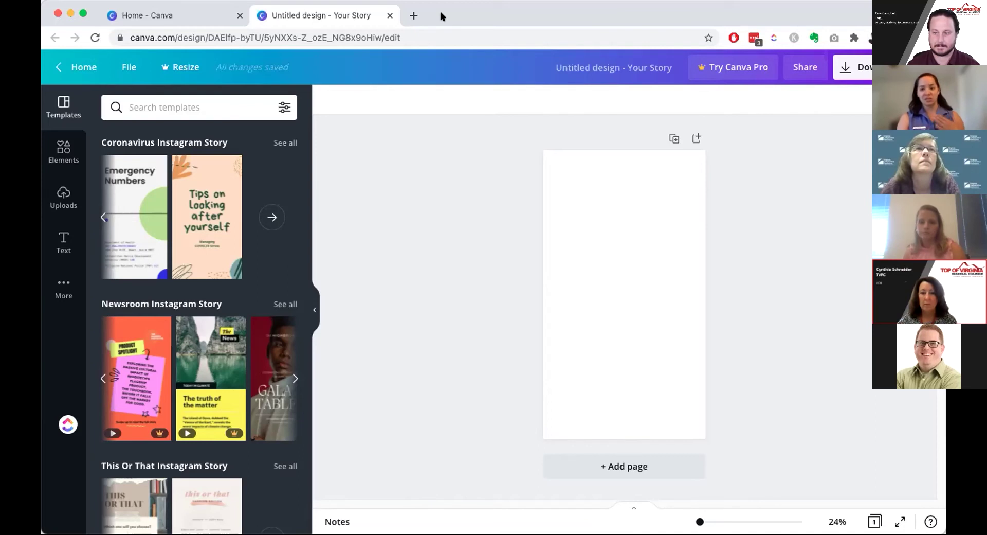
- Open the freepik.com home page in a new browser tab
left_click(414, 16)
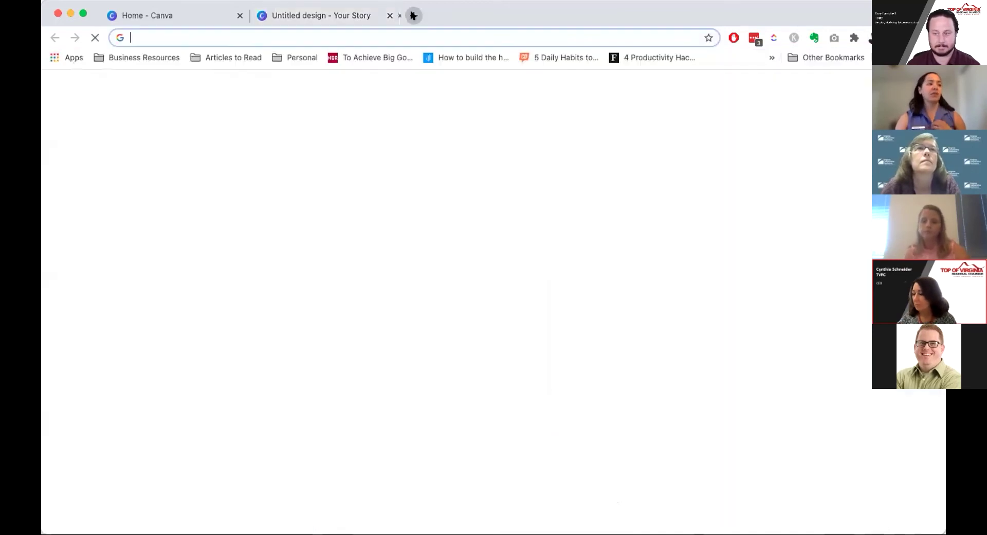
type("freepik.")
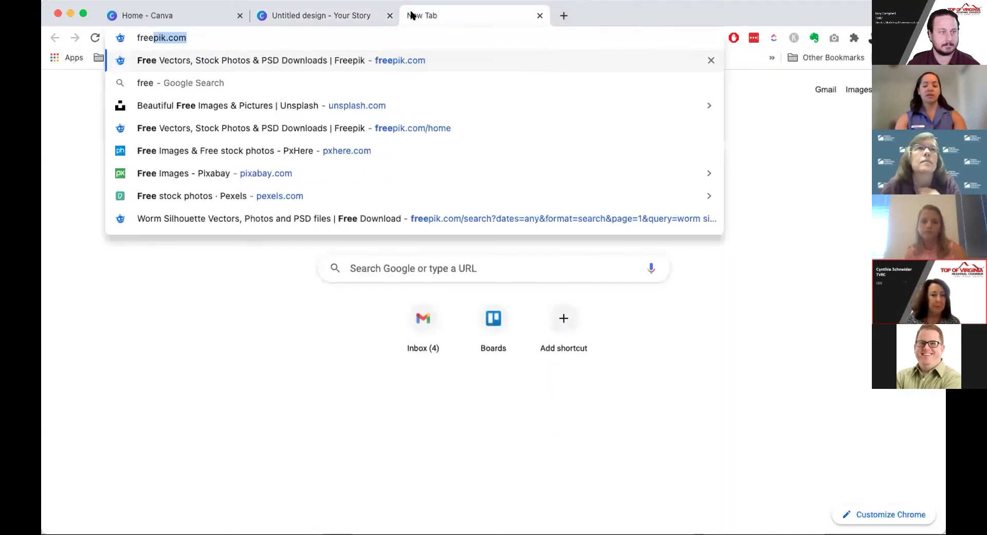
type("com")
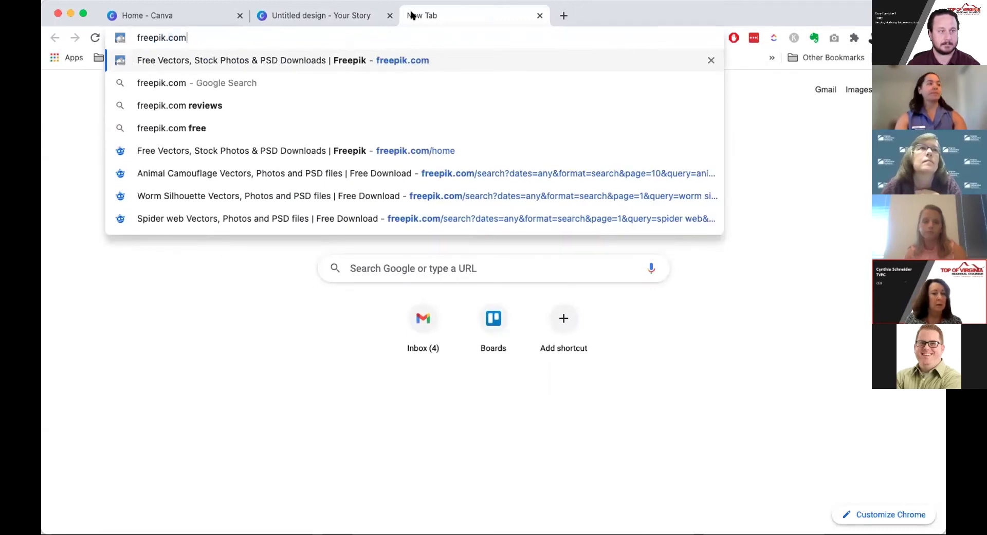
key("Return")
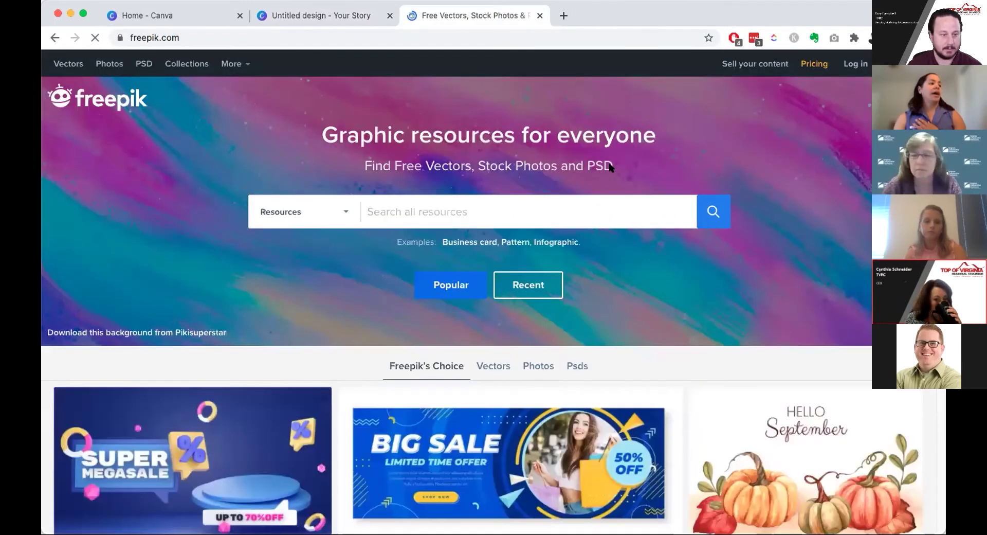
scroll(717, 261, "down", 1)
scroll(718, 265, "down", 1)
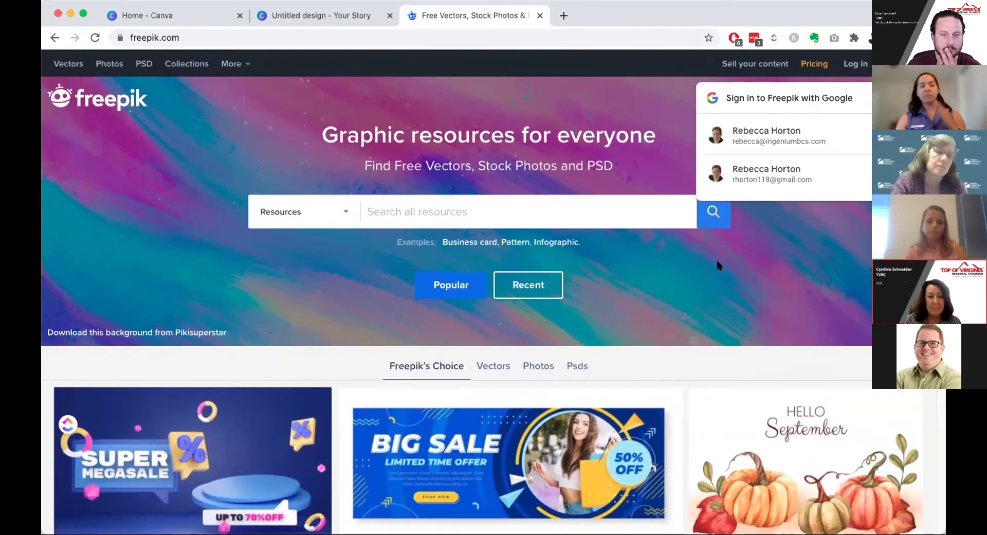
- Open Freepik's Premium pricing page and examine the free and premium feature comparison and the 12-month and 1-month plans
left_click(853, 134)
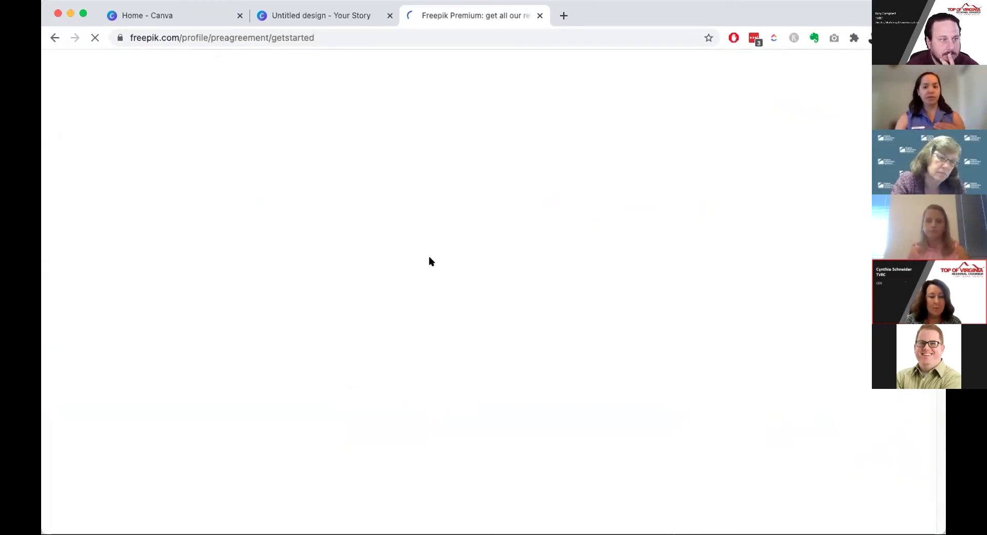
scroll(587, 239, "down", 3)
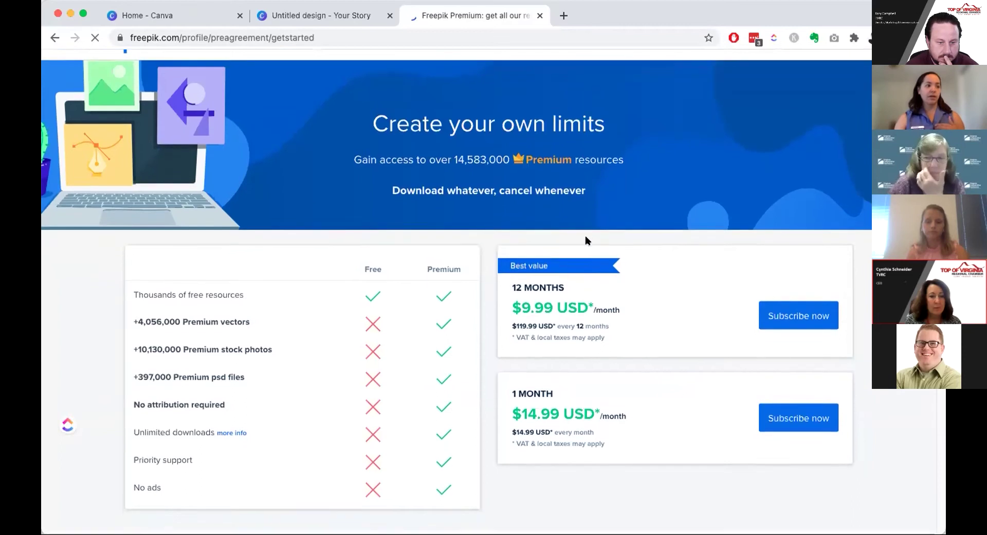
scroll(587, 242, "down", 1)
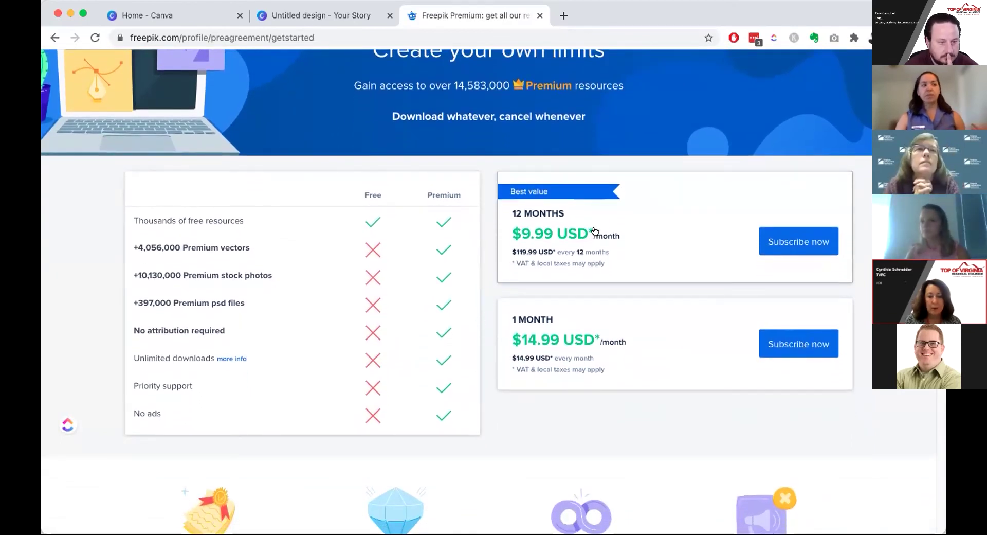
scroll(611, 266, "up", 1)
scroll(614, 263, "up", 3)
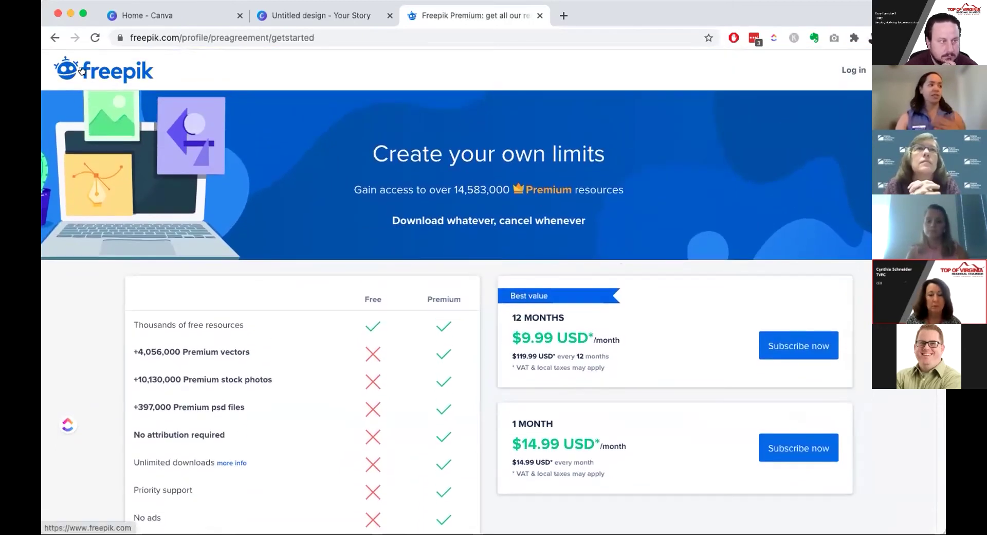
- Return to the Freepik home page and look through the Freepik's Choice graphics, photos and mockups
left_click(80, 71)
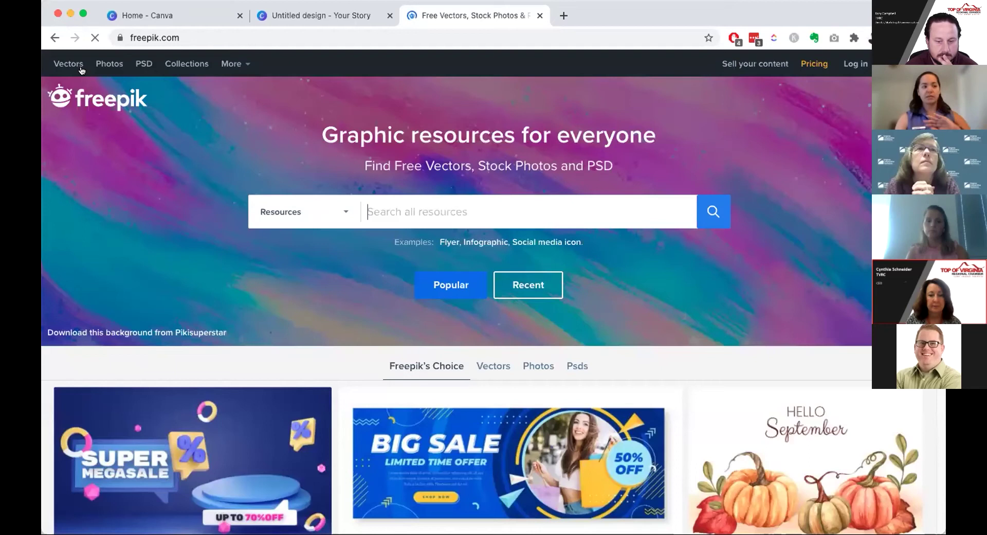
scroll(698, 279, "down", 3)
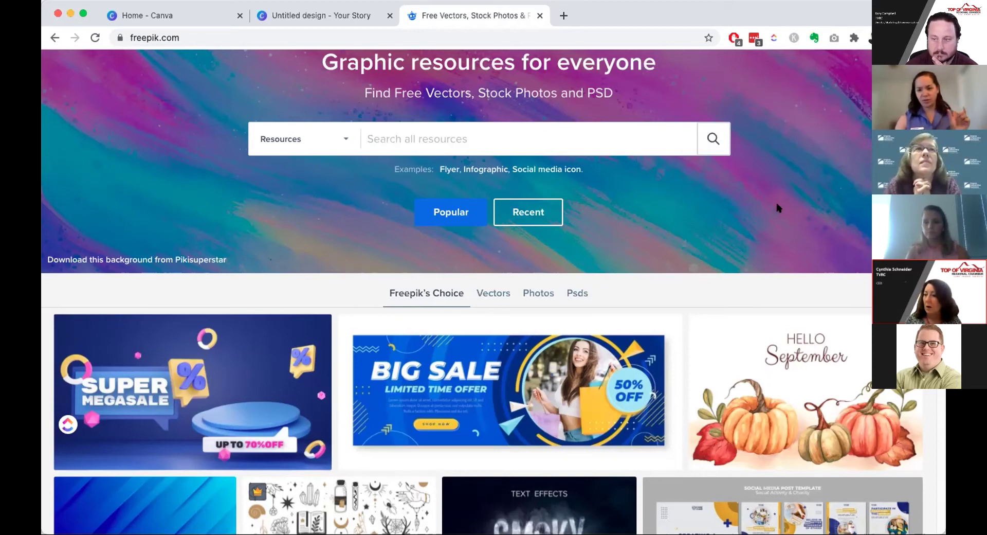
scroll(779, 208, "down", 4)
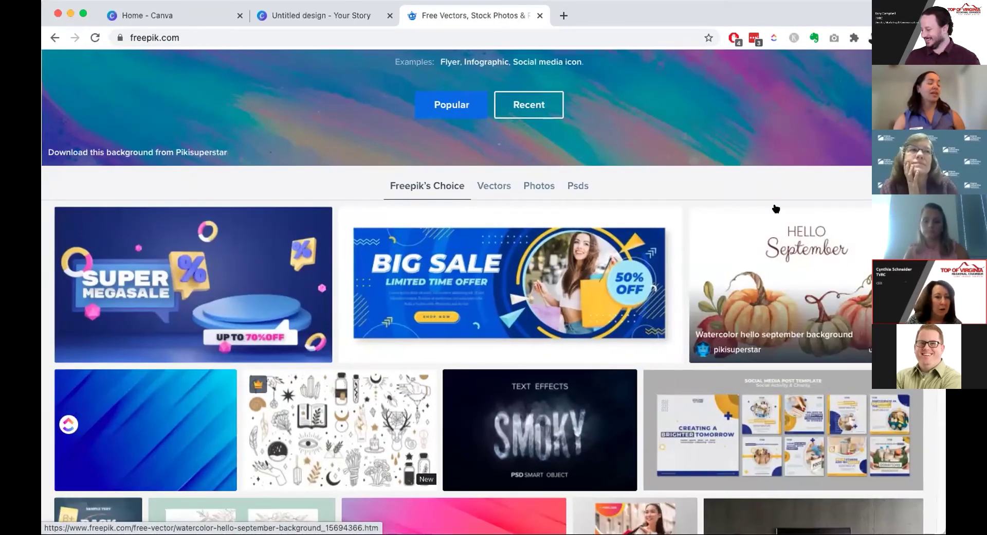
scroll(776, 208, "down", 2)
scroll(776, 208, "down", 10)
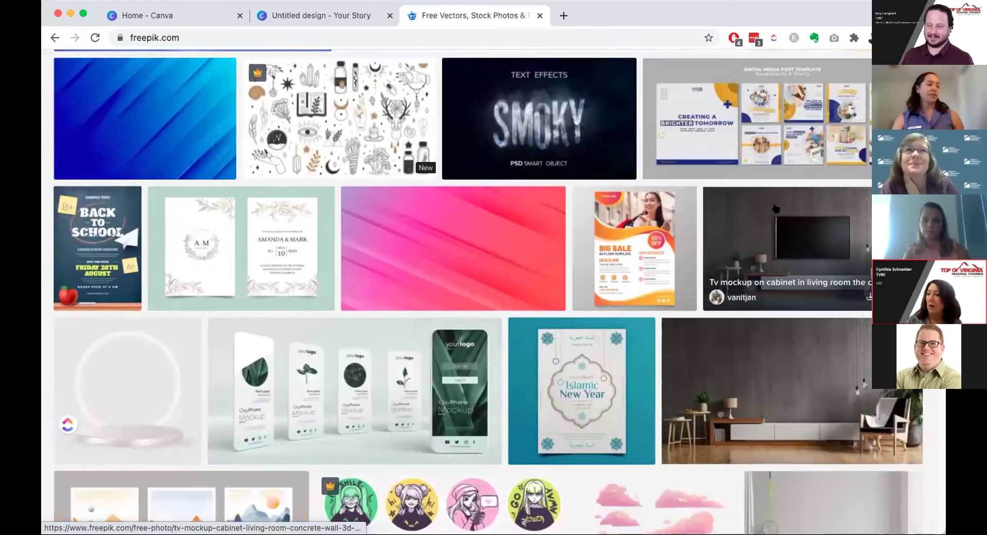
scroll(777, 208, "down", 5)
scroll(777, 207, "up", 9)
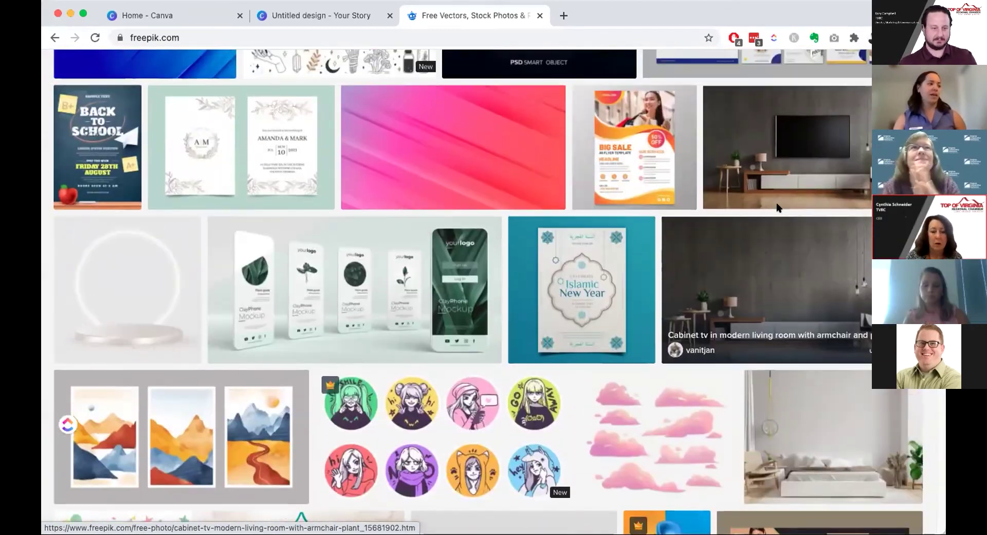
scroll(777, 208, "up", 12)
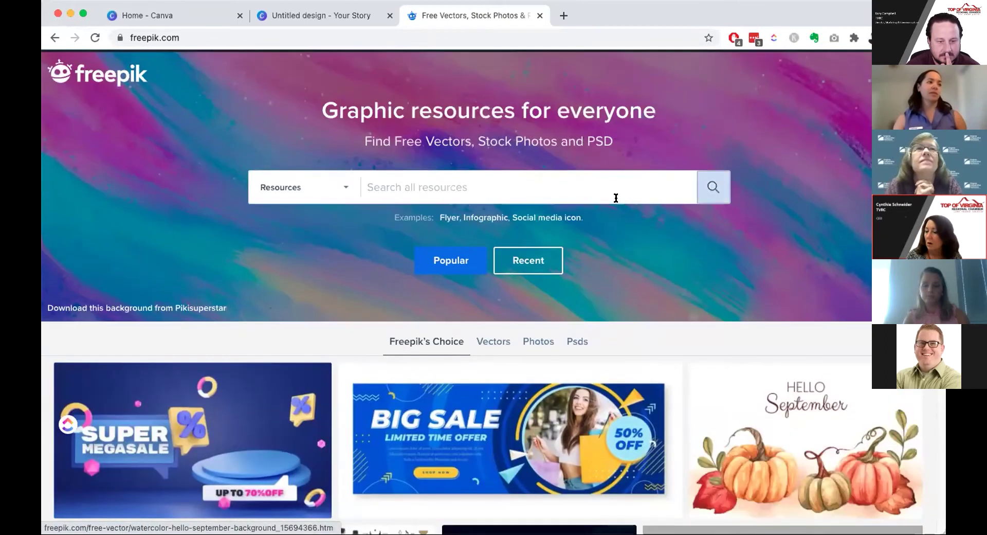
- Search all Freepik resources for "money" and look through the resulting photos, vectors and suggested collections
left_click(607, 191)
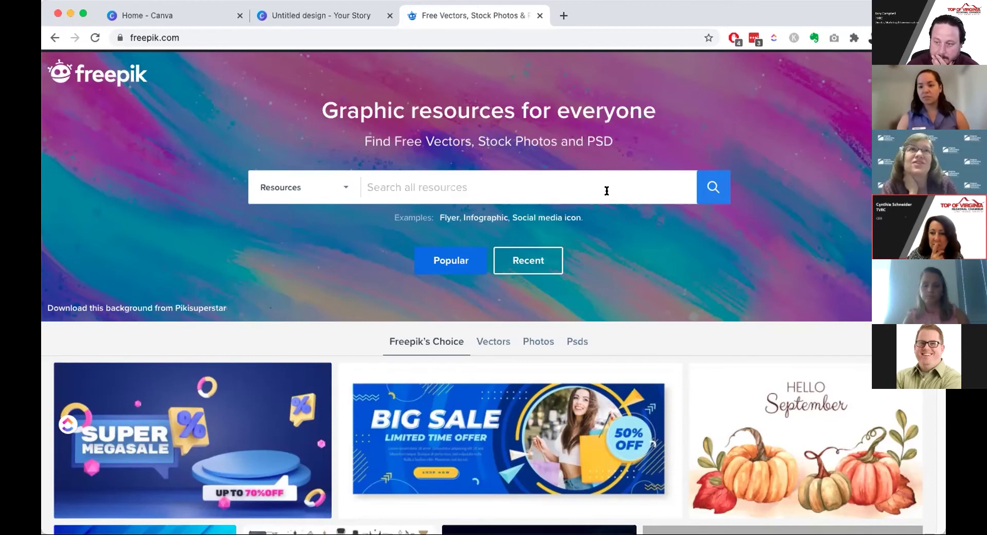
type("money")
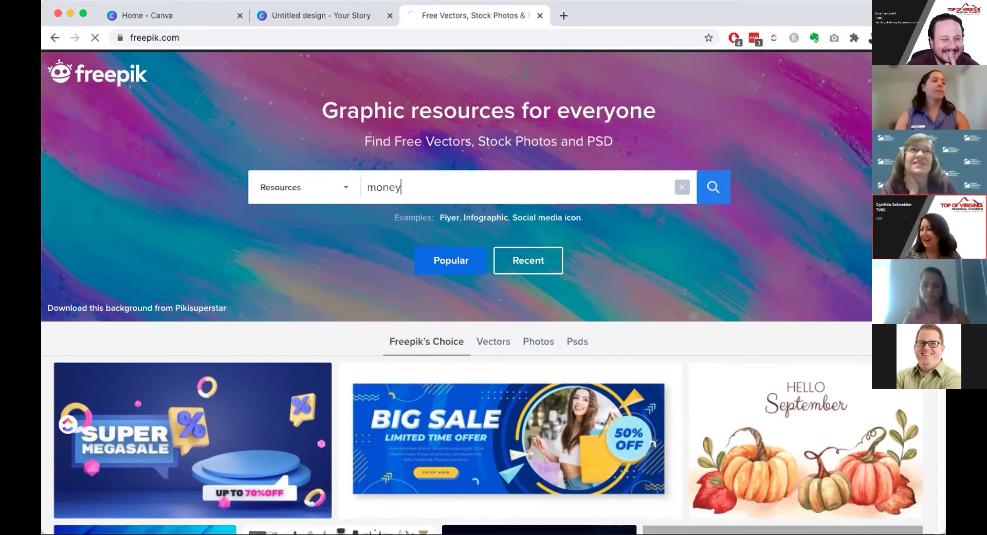
key("Return")
scroll(608, 291, "down", 1)
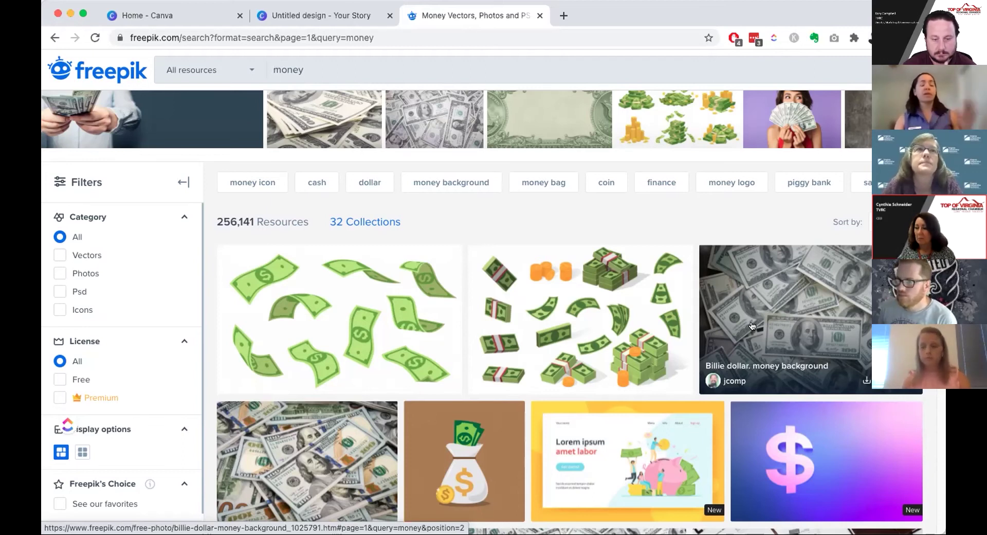
scroll(751, 325, "down", 5)
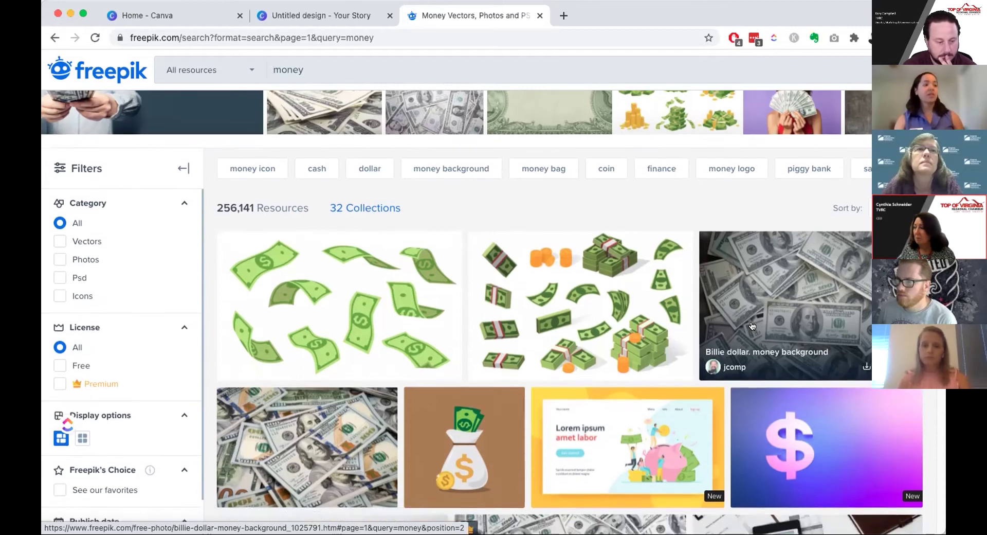
scroll(752, 326, "down", 3)
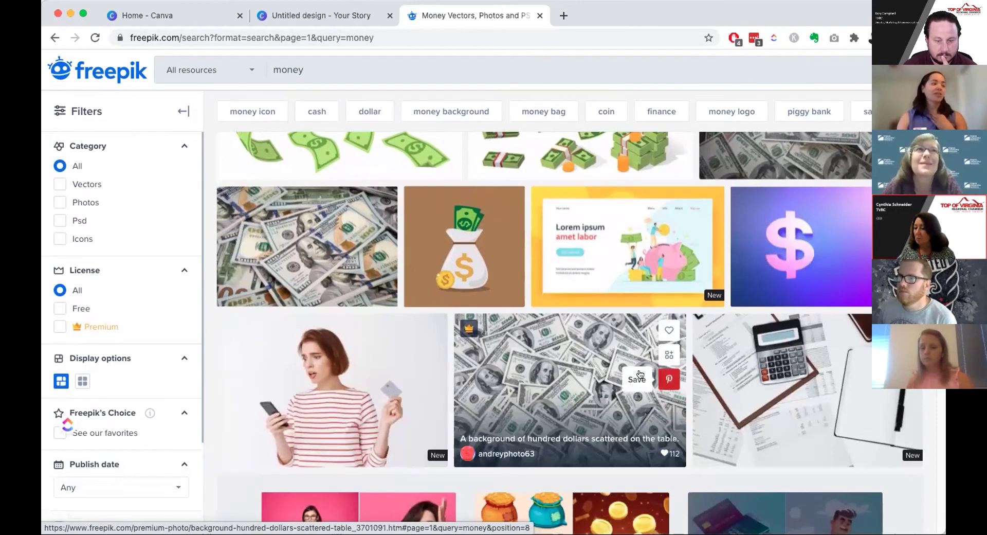
scroll(640, 374, "down", 1)
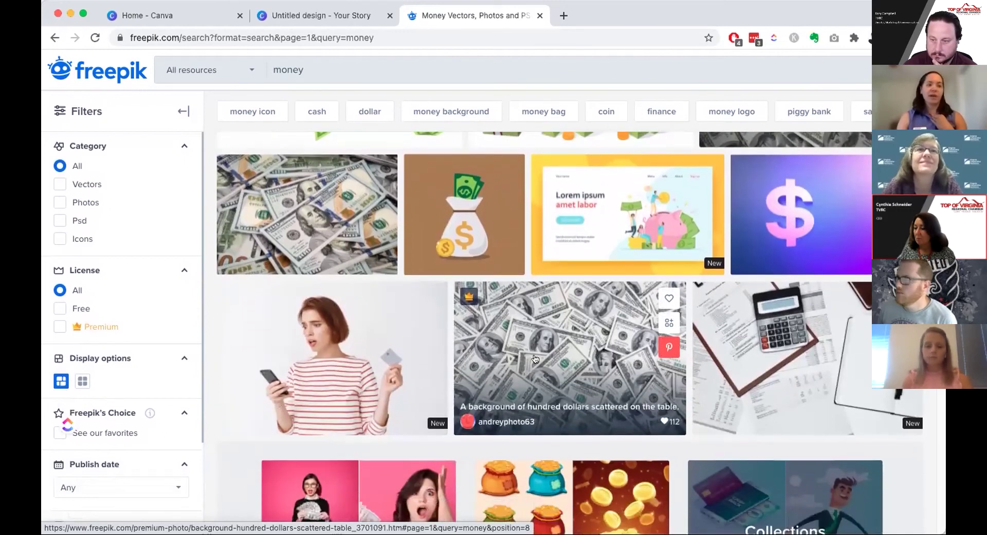
scroll(535, 358, "down", 1)
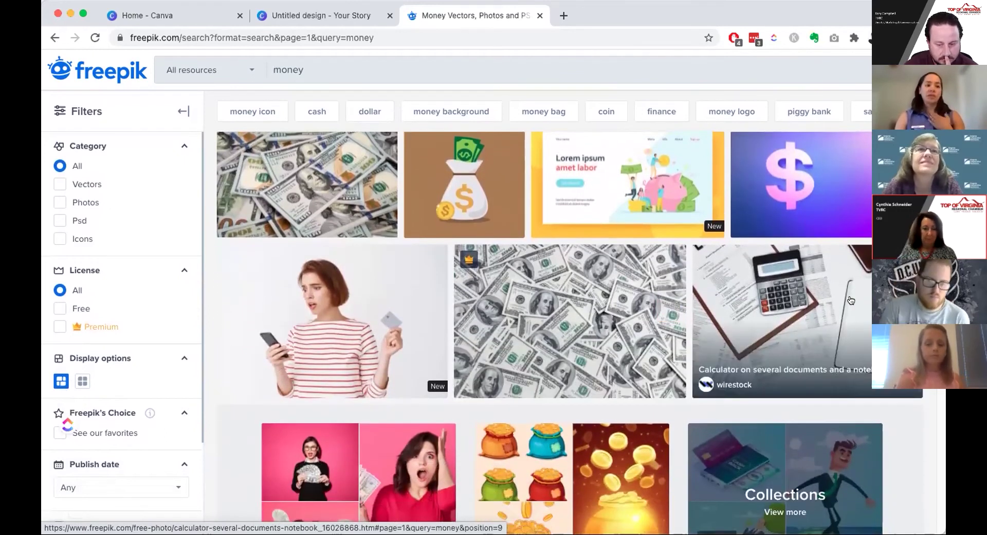
scroll(851, 300, "down", 7)
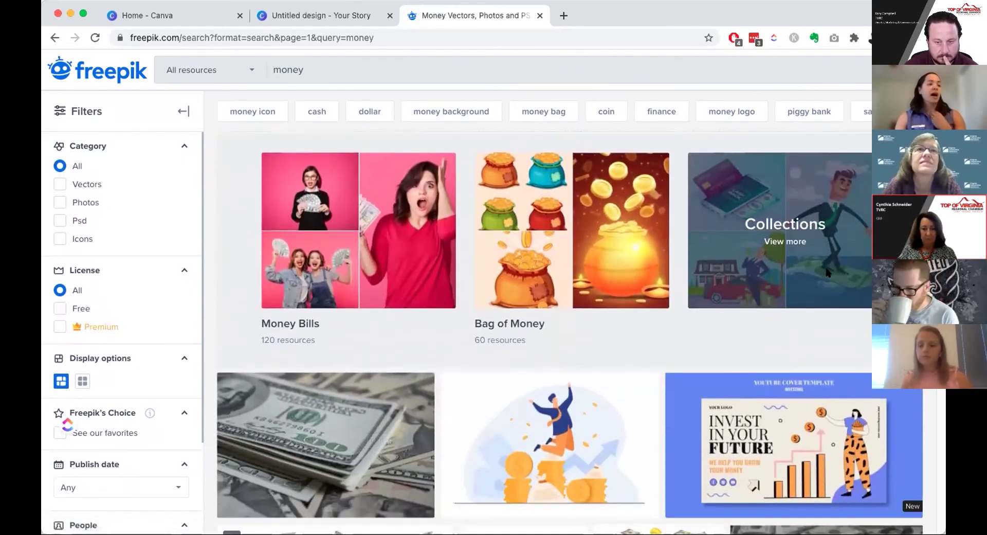
- Open the full list of money collections and browse the images in the Finances collection
left_click(795, 277)
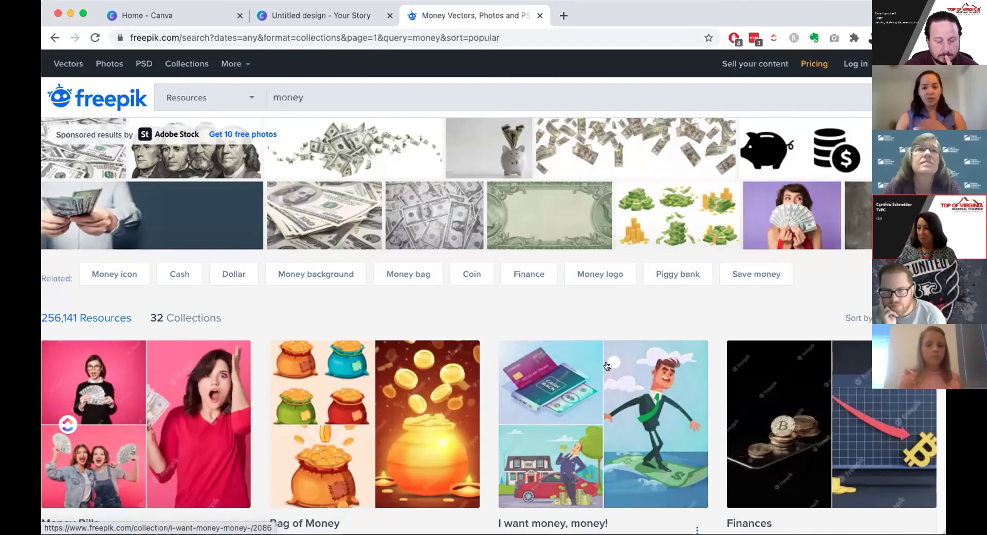
scroll(398, 404, "down", 3)
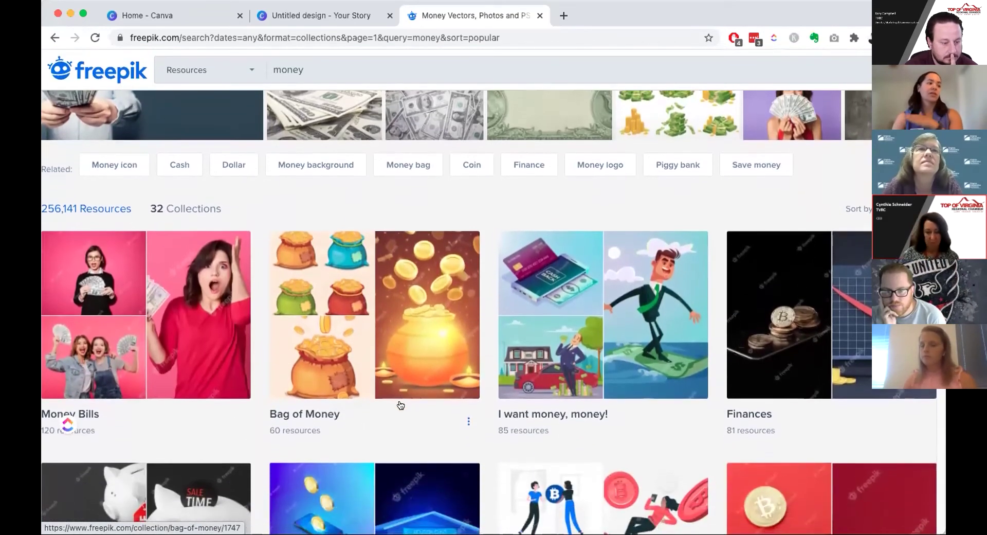
left_click(798, 261)
scroll(614, 264, "down", 3)
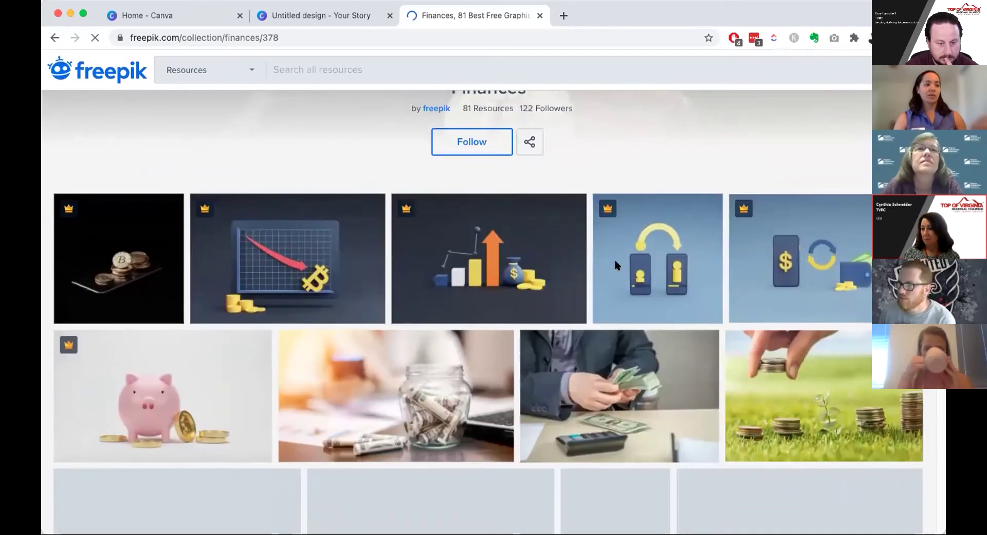
scroll(615, 264, "down", 3)
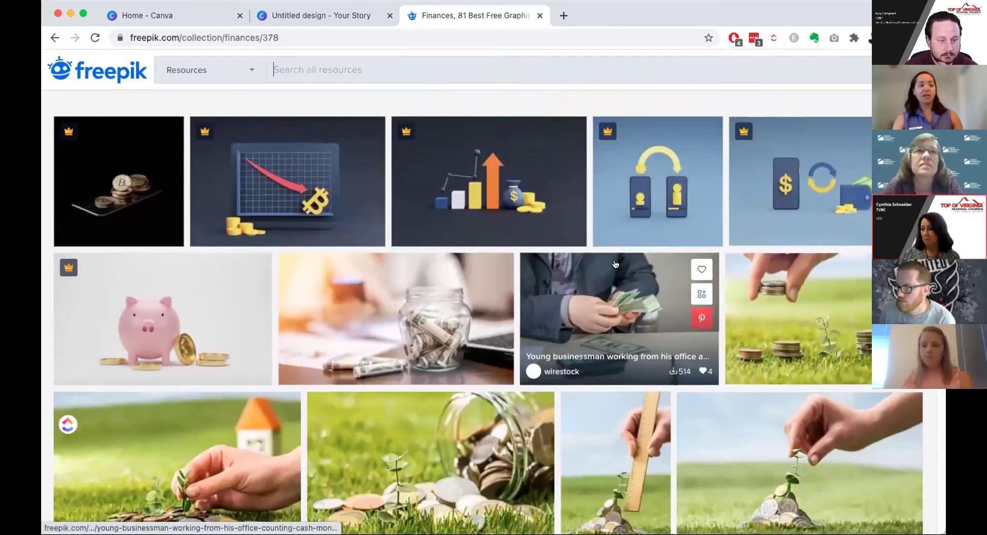
scroll(616, 263, "down", 4)
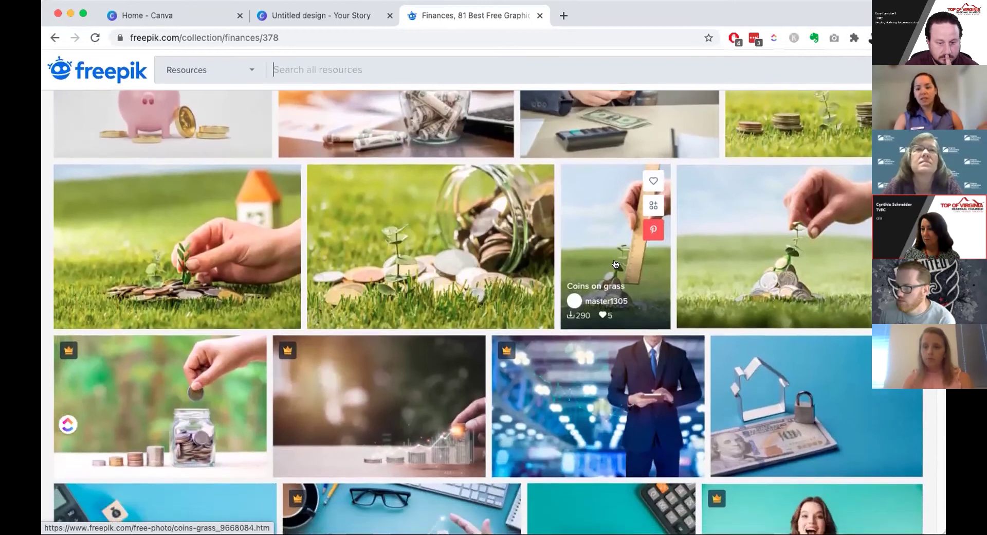
scroll(616, 264, "down", 5)
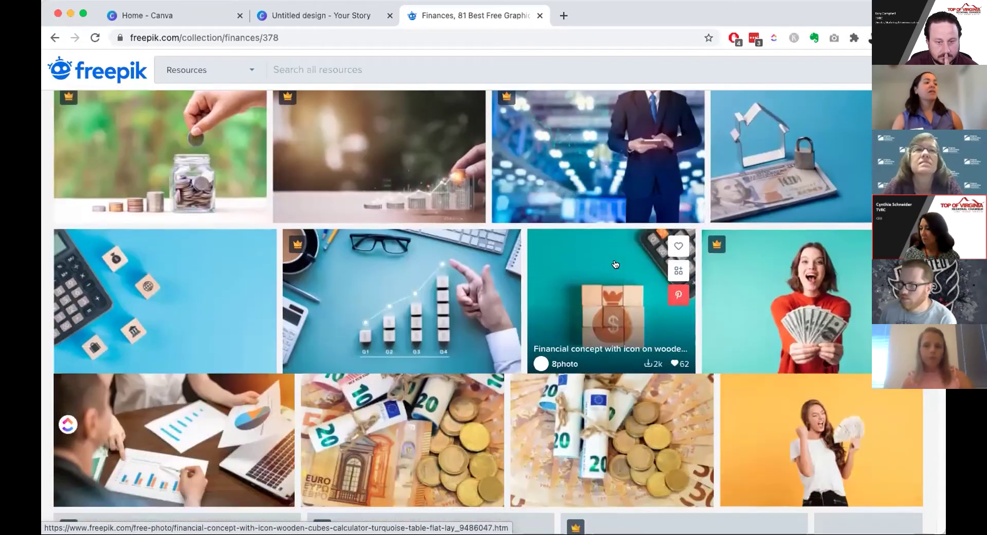
- Return to the money collections and search the collections for "business card template" instead, looking through the resulting collections
scroll(616, 264, "up", 10)
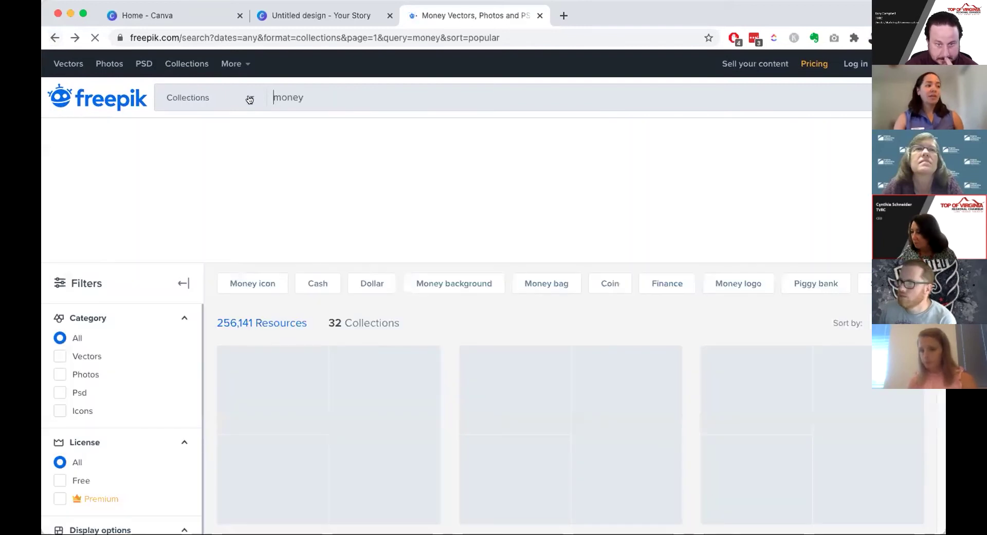
double_click(290, 92)
type("business card template")
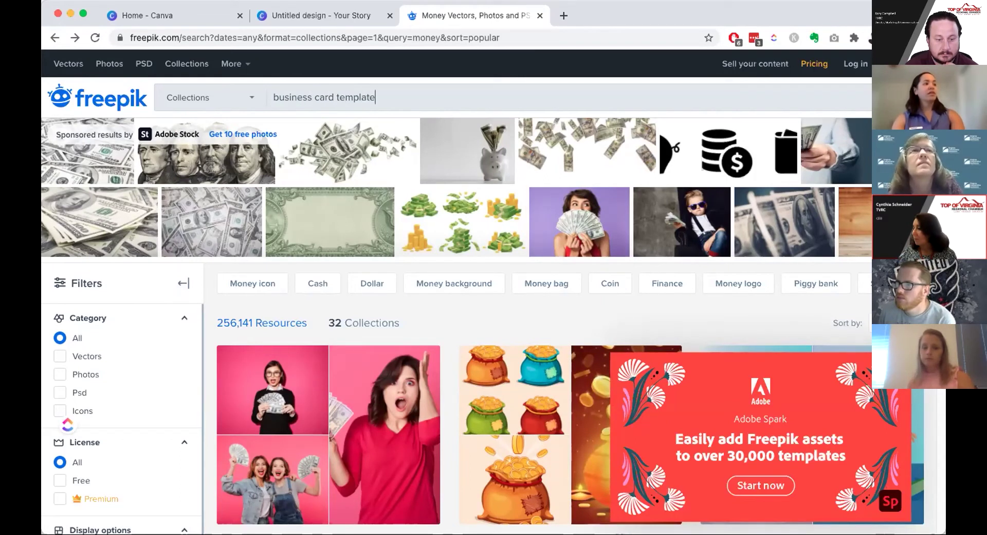
key("Return")
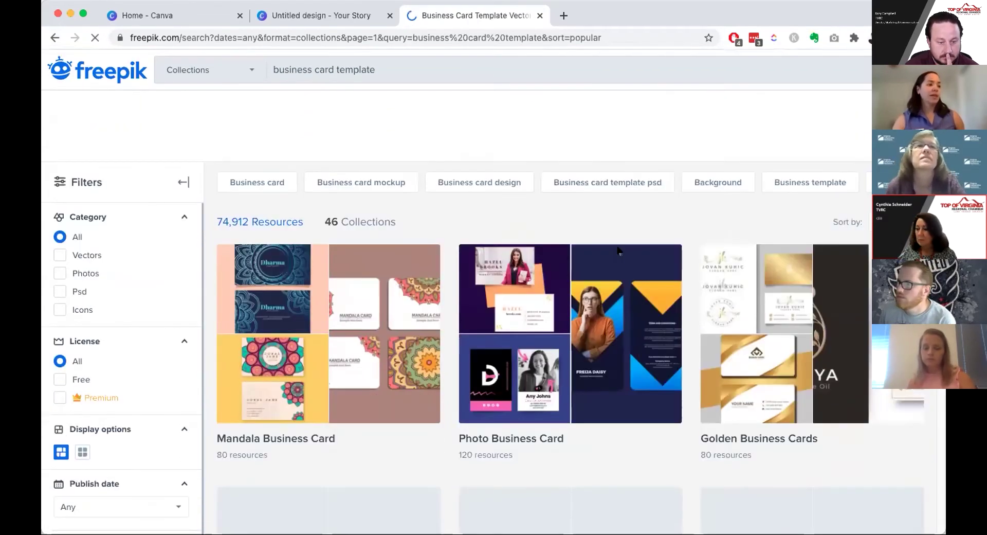
scroll(618, 251, "down", 3)
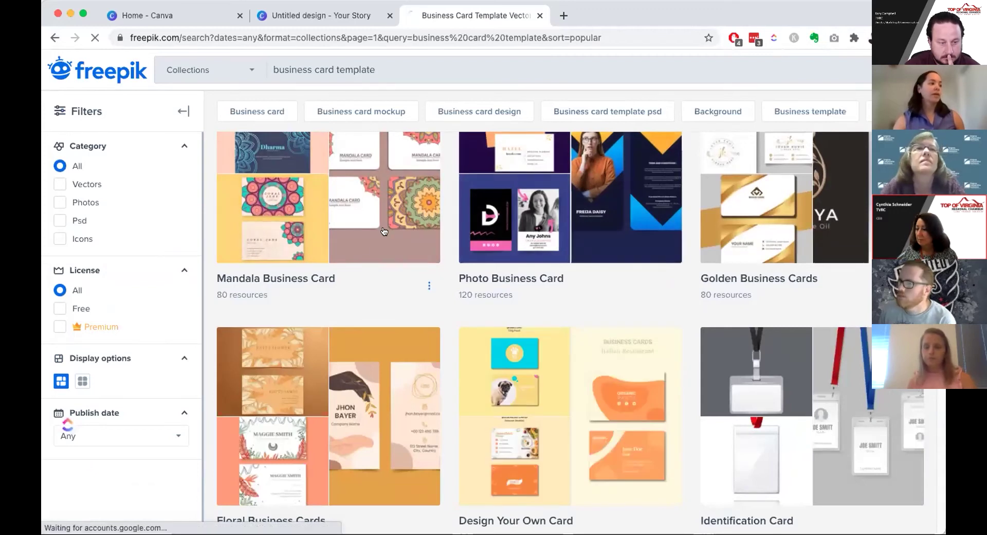
- Open the Mandala Business Card collection and browse its free and premium card designs
left_click(383, 231)
scroll(532, 350, "down", 1)
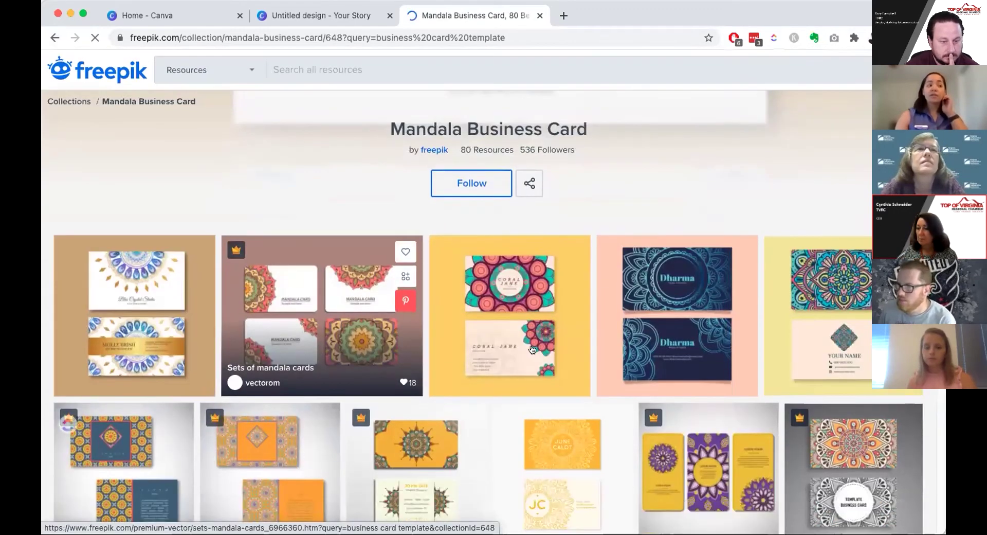
scroll(533, 349, "down", 1)
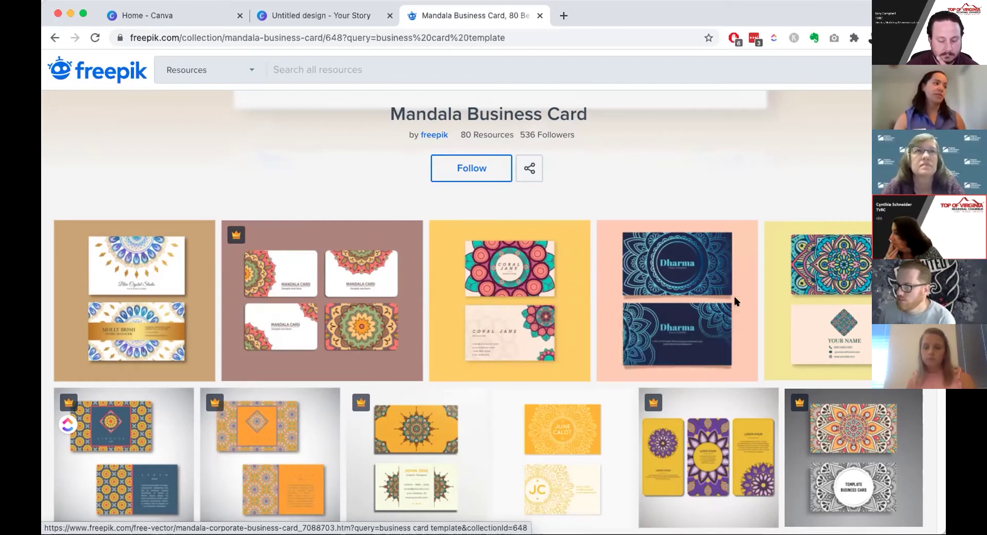
scroll(746, 203, "down", 4)
scroll(745, 206, "up", 4)
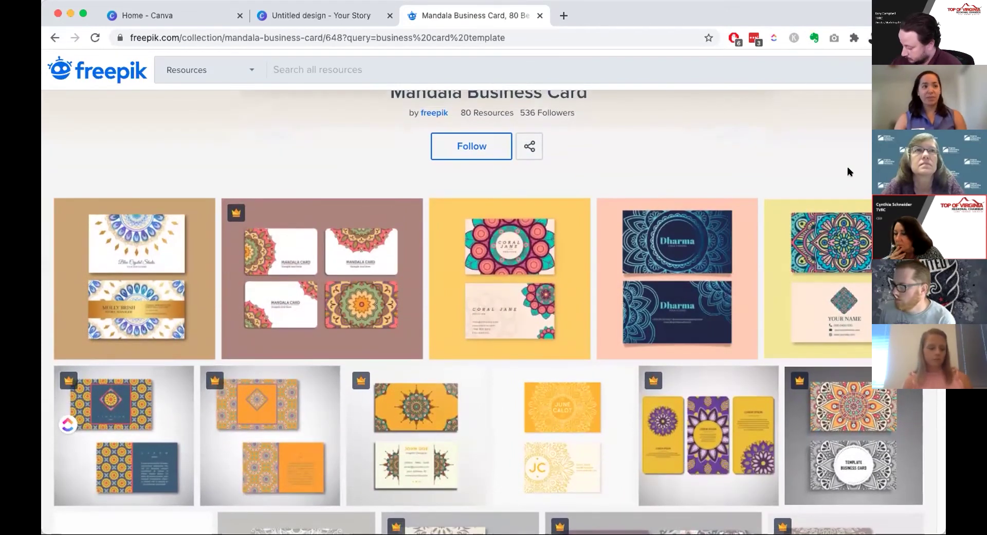
scroll(851, 175, "up", 2)
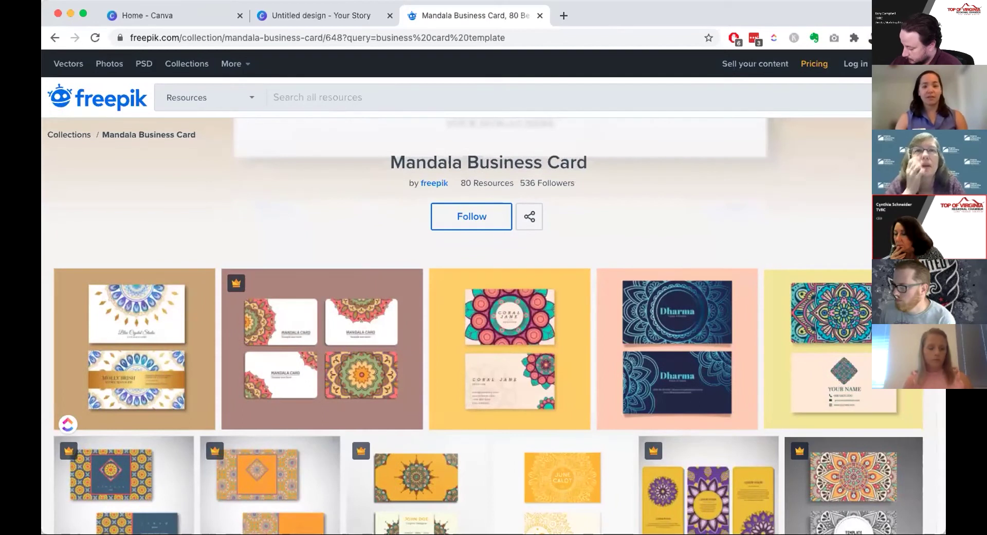